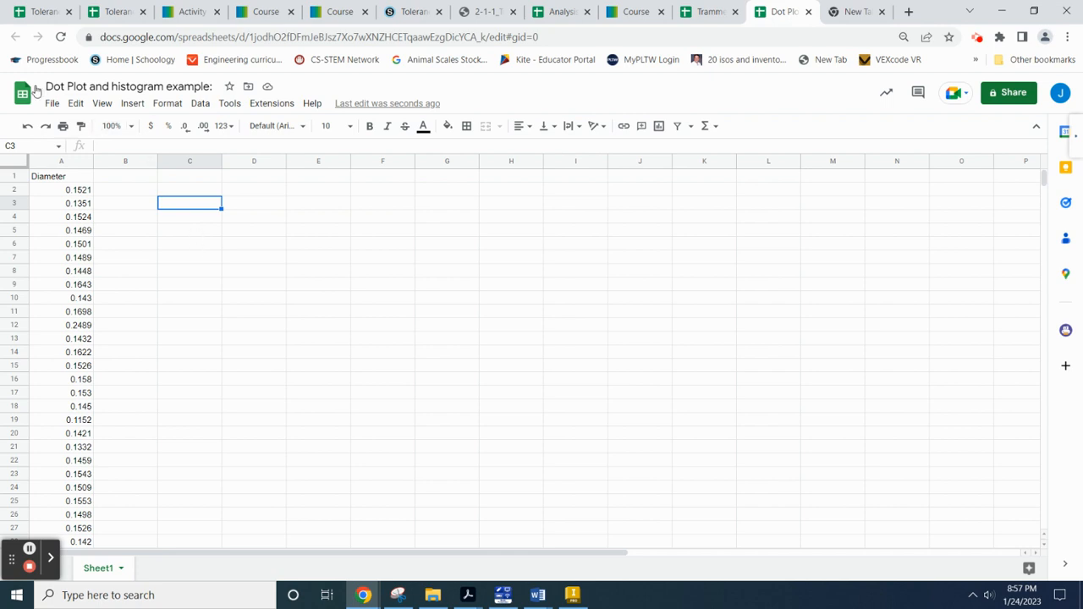
Freeze the sheet up to row 1 so the Diameter header stays in place.
{"action": "scroll", "coordinate": [87, 339], "scroll_direction": "down", "scroll_amount": 1}
{"action": "scroll", "coordinate": [87, 339], "scroll_direction": "down", "scroll_amount": 20}
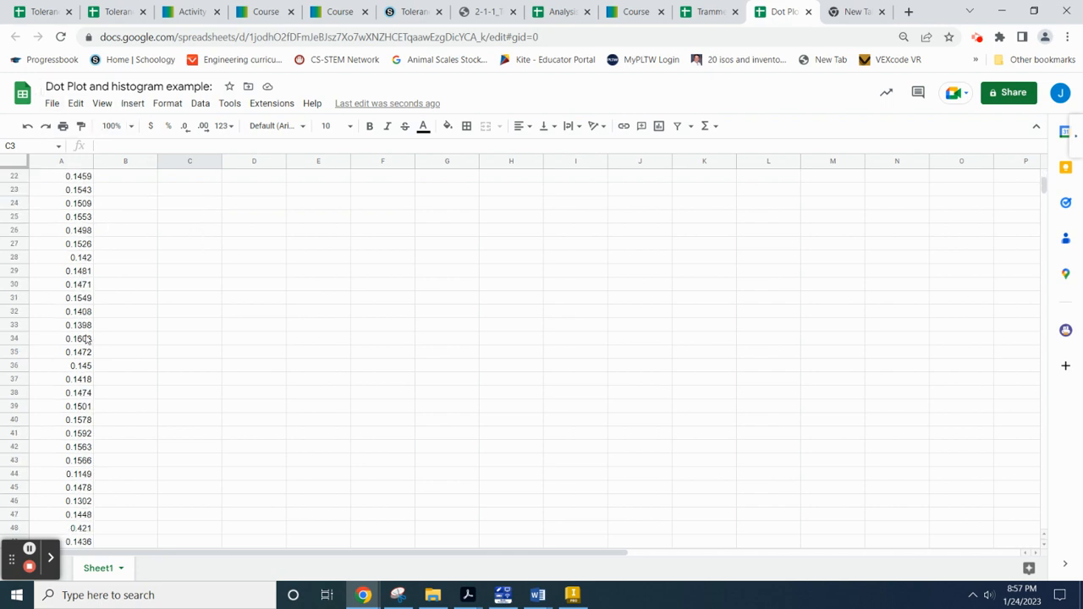
{"action": "scroll", "coordinate": [91, 334], "scroll_direction": "up", "scroll_amount": 20}
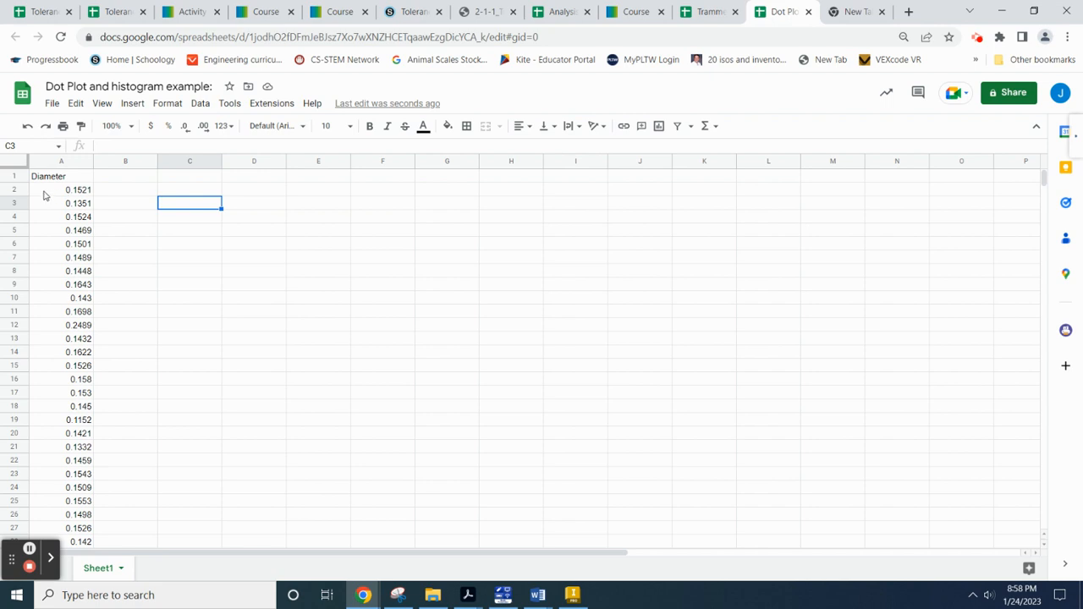
{"action": "left_click", "coordinate": [14, 177]}
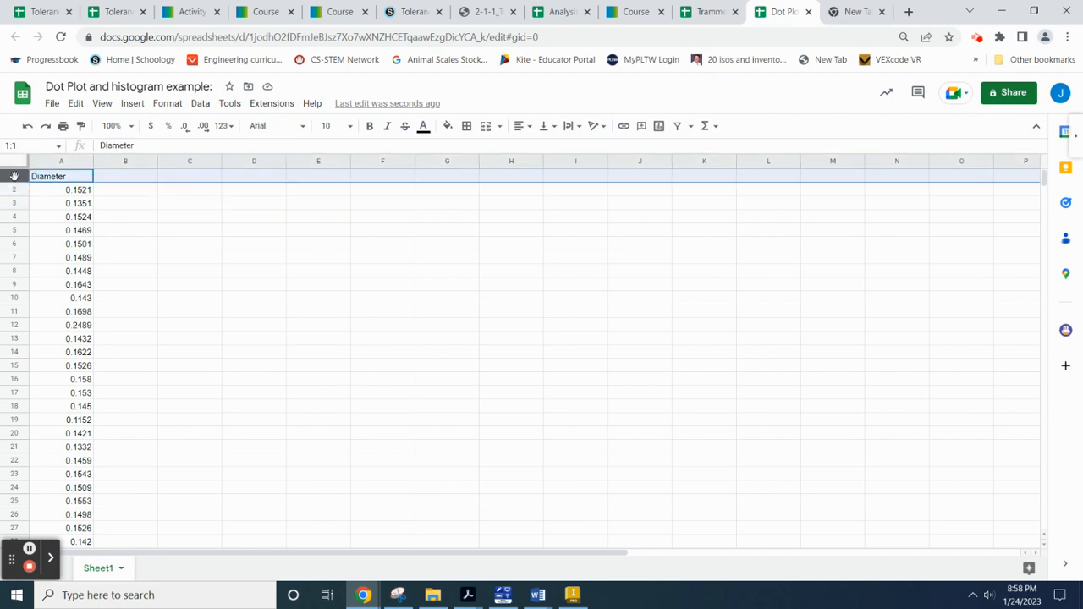
{"action": "right_click", "coordinate": [14, 176]}
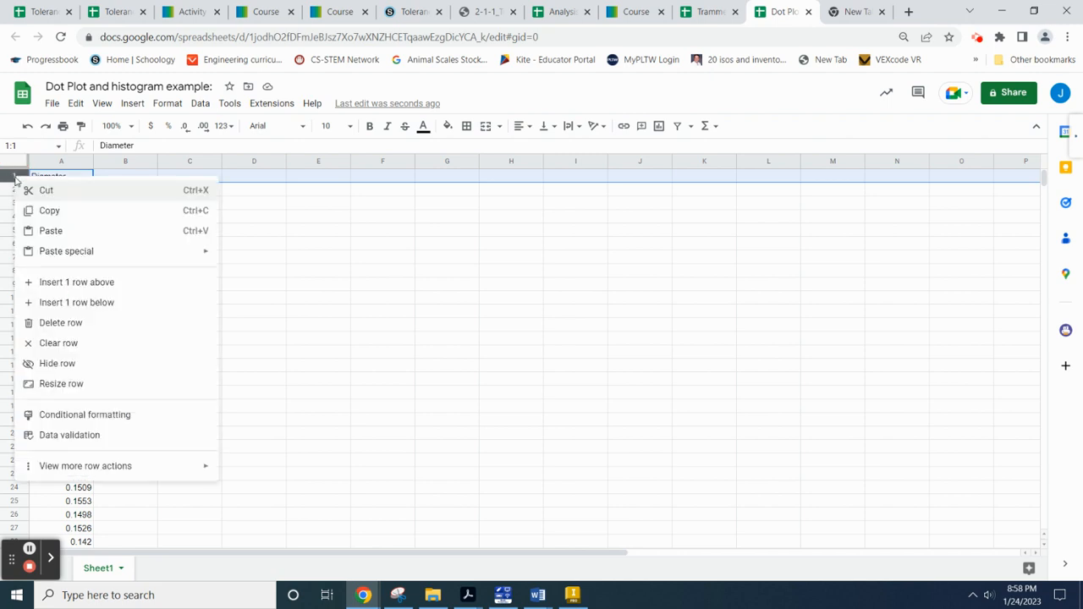
{"action": "mouse_move", "coordinate": [89, 468]}
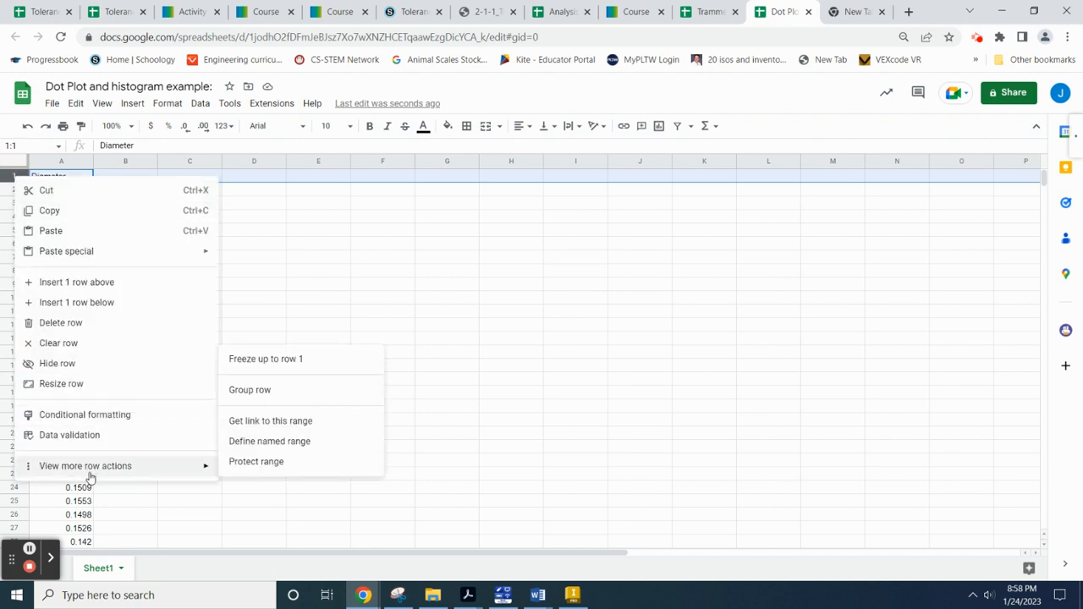
{"action": "left_click", "coordinate": [264, 361]}
Sort the range of Diameter values by column A from A to Z.
{"action": "scroll", "coordinate": [96, 242], "scroll_direction": "down", "scroll_amount": 3}
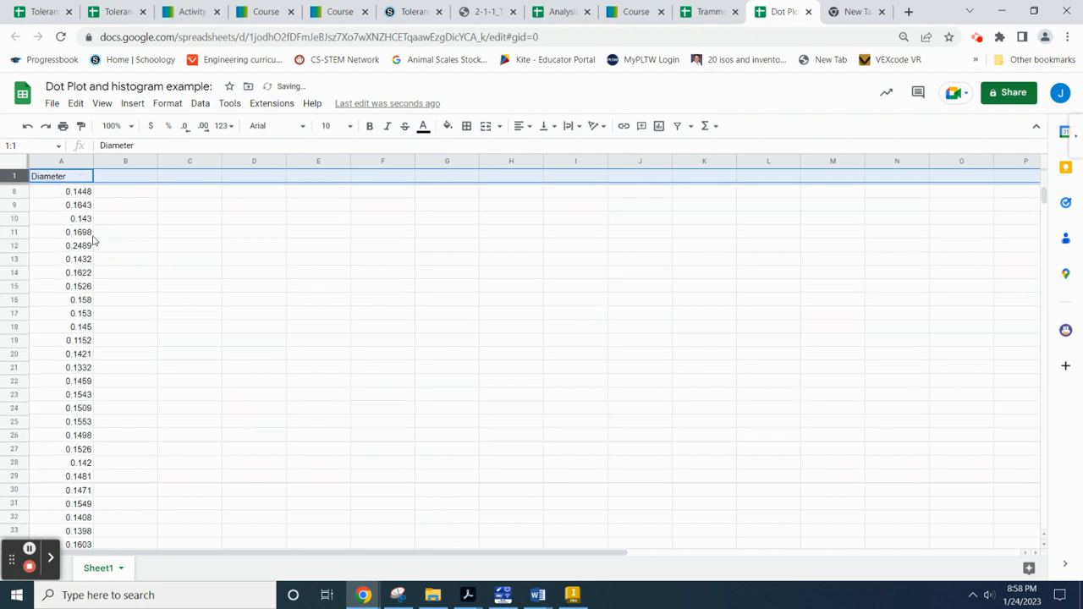
{"action": "scroll", "coordinate": [88, 243], "scroll_direction": "down", "scroll_amount": 3}
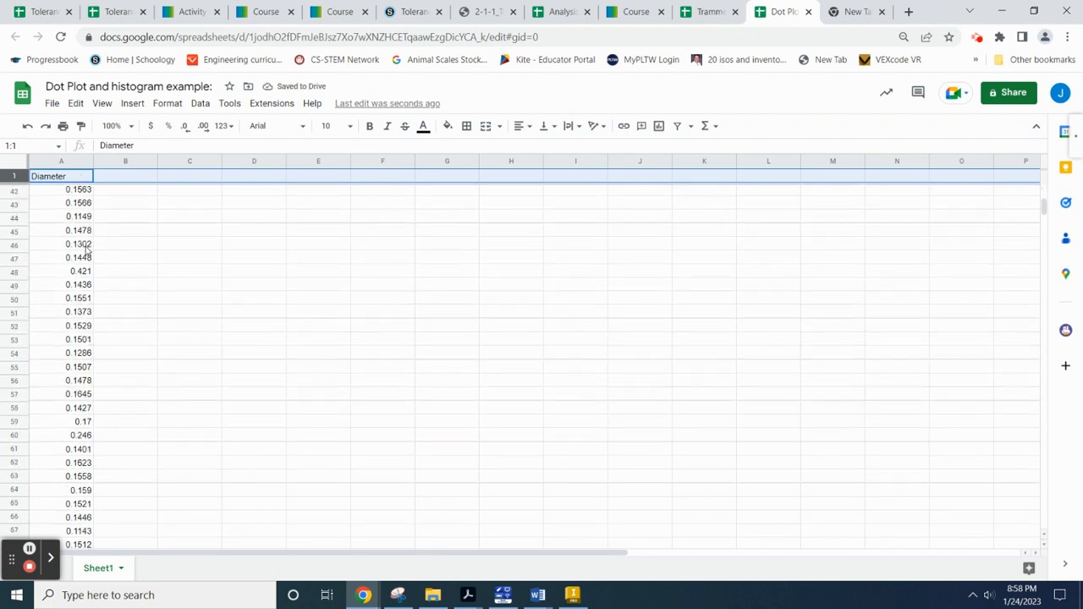
{"action": "scroll", "coordinate": [76, 245], "scroll_direction": "up", "scroll_amount": 4}
{"action": "scroll", "coordinate": [76, 247], "scroll_direction": "up", "scroll_amount": 2}
{"action": "scroll", "coordinate": [78, 247], "scroll_direction": "down", "scroll_amount": 5}
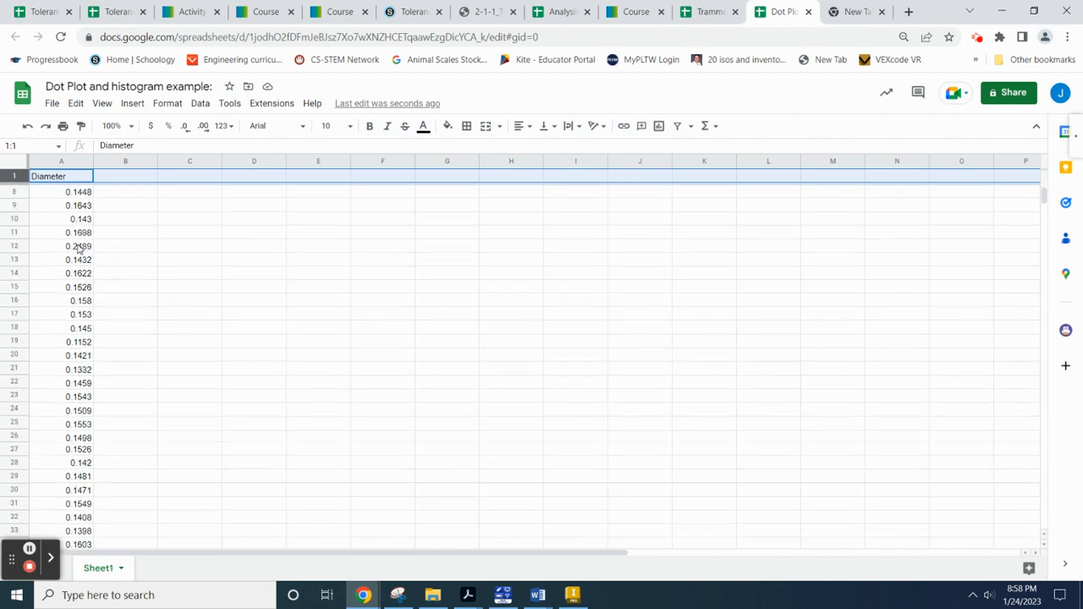
{"action": "scroll", "coordinate": [77, 247], "scroll_direction": "up", "scroll_amount": 5}
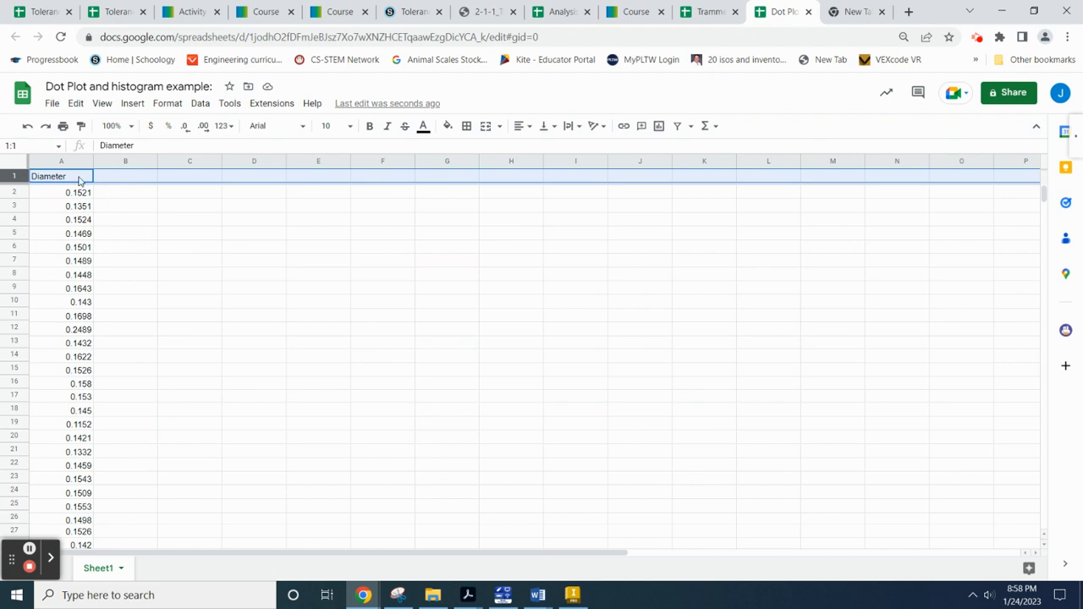
{"action": "left_click", "coordinate": [61, 160]}
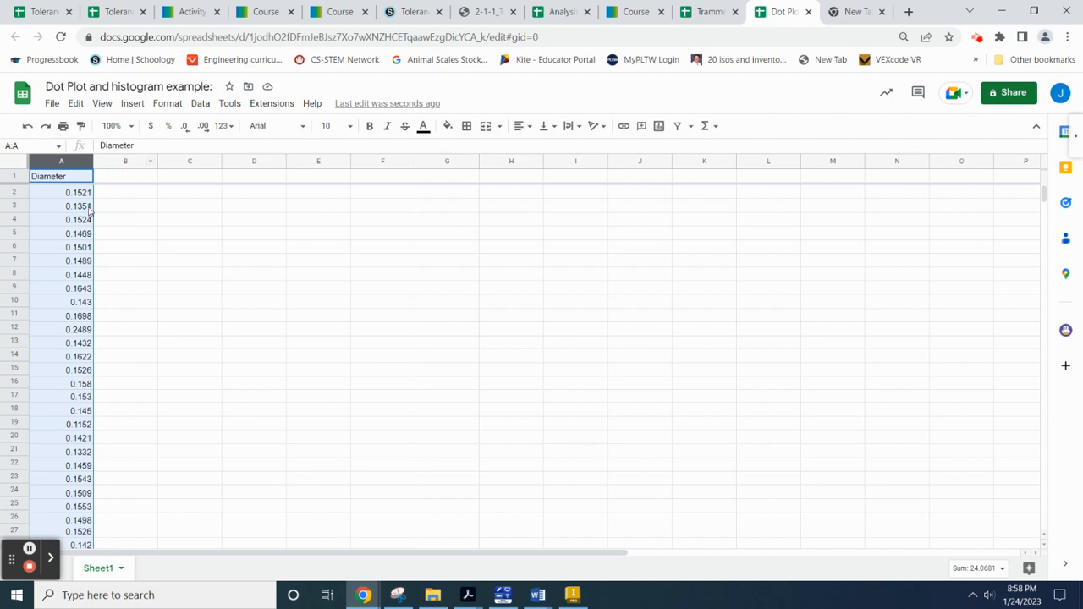
{"action": "left_click", "coordinate": [201, 104]}
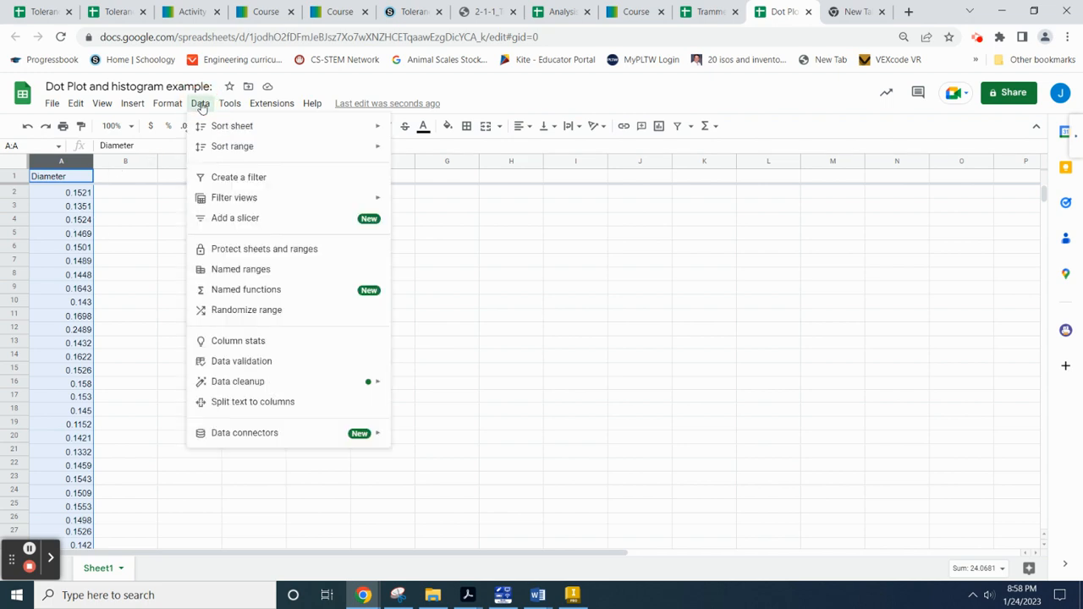
{"action": "mouse_move", "coordinate": [234, 148]}
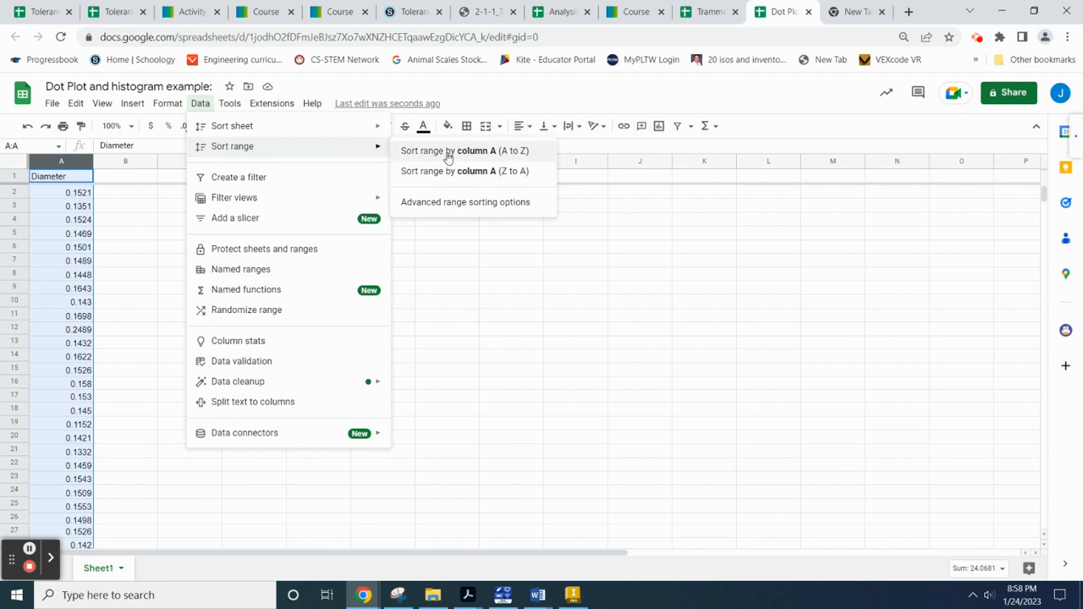
{"action": "left_click", "coordinate": [488, 152]}
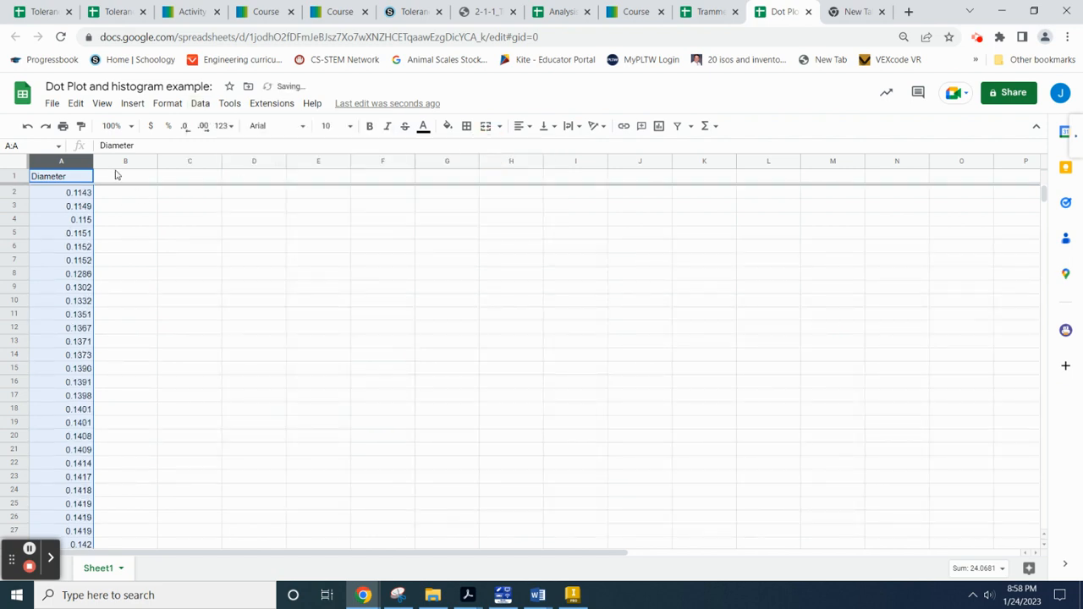
Enter the header "Values" in cell C1.
{"action": "scroll", "coordinate": [75, 363], "scroll_direction": "down", "scroll_amount": 5}
{"action": "scroll", "coordinate": [81, 357], "scroll_direction": "down", "scroll_amount": 7}
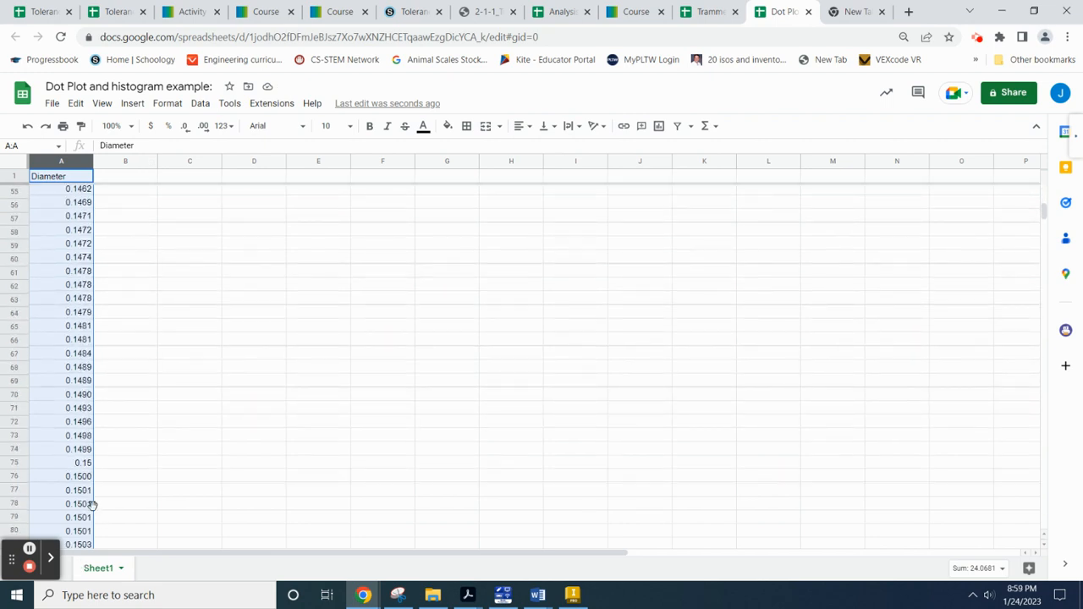
{"action": "scroll", "coordinate": [95, 389], "scroll_direction": "up", "scroll_amount": 10}
{"action": "scroll", "coordinate": [95, 386], "scroll_direction": "up", "scroll_amount": 4}
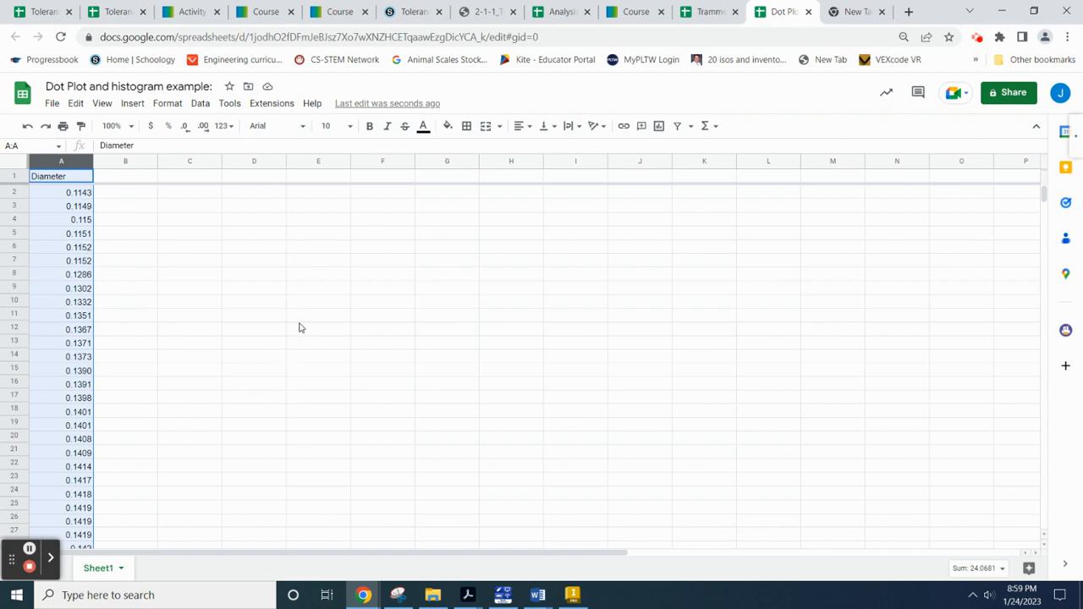
{"action": "left_click", "coordinate": [195, 178]}
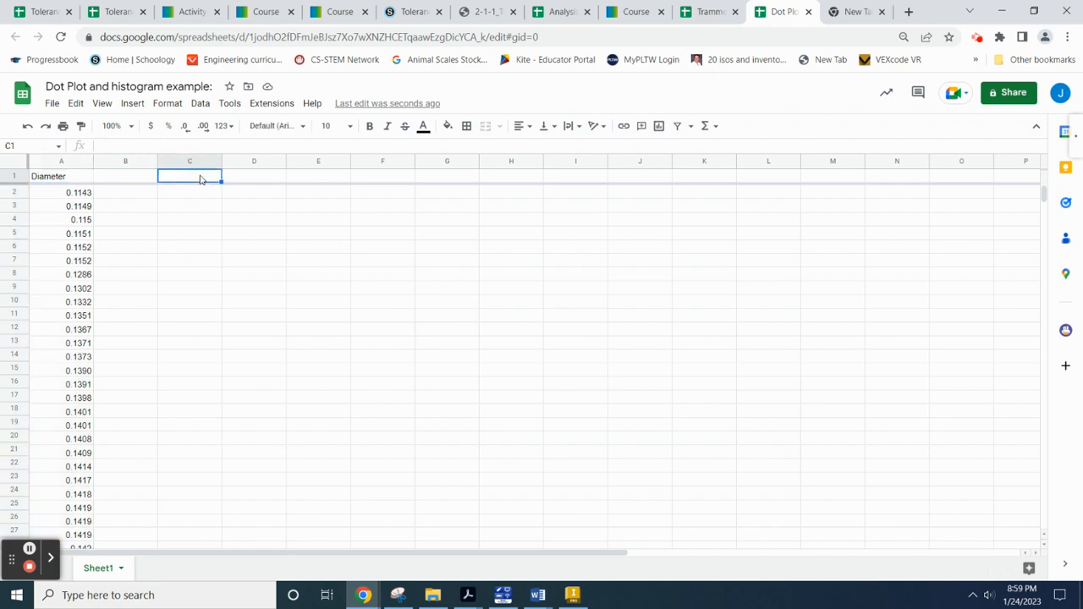
{"action": "type", "text": "Values"}
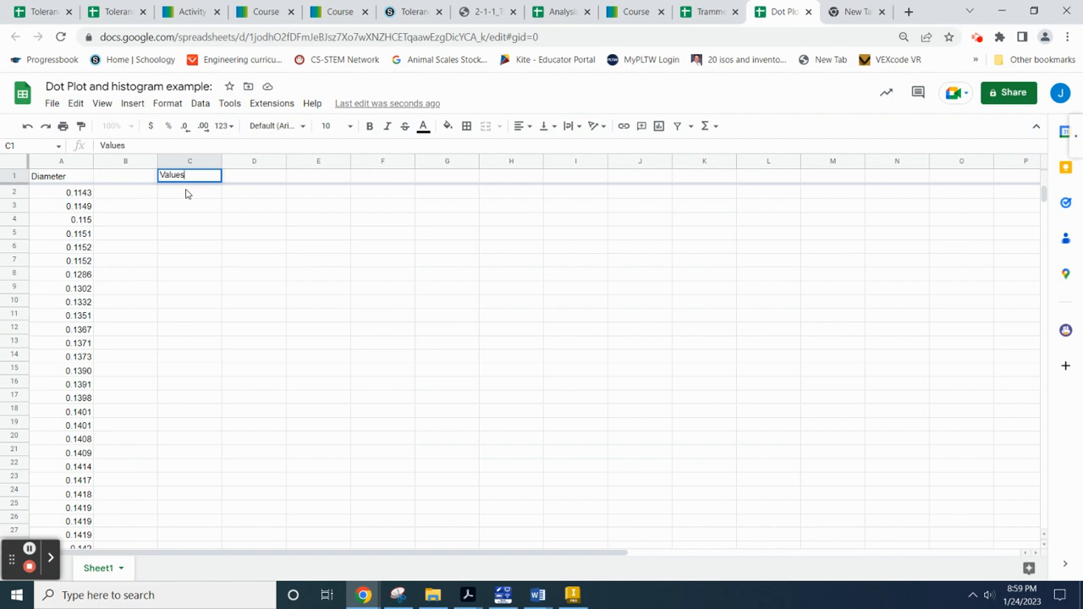
Start a formula in cell C2 and enlarge the browser page display.
{"action": "left_click", "coordinate": [187, 194]}
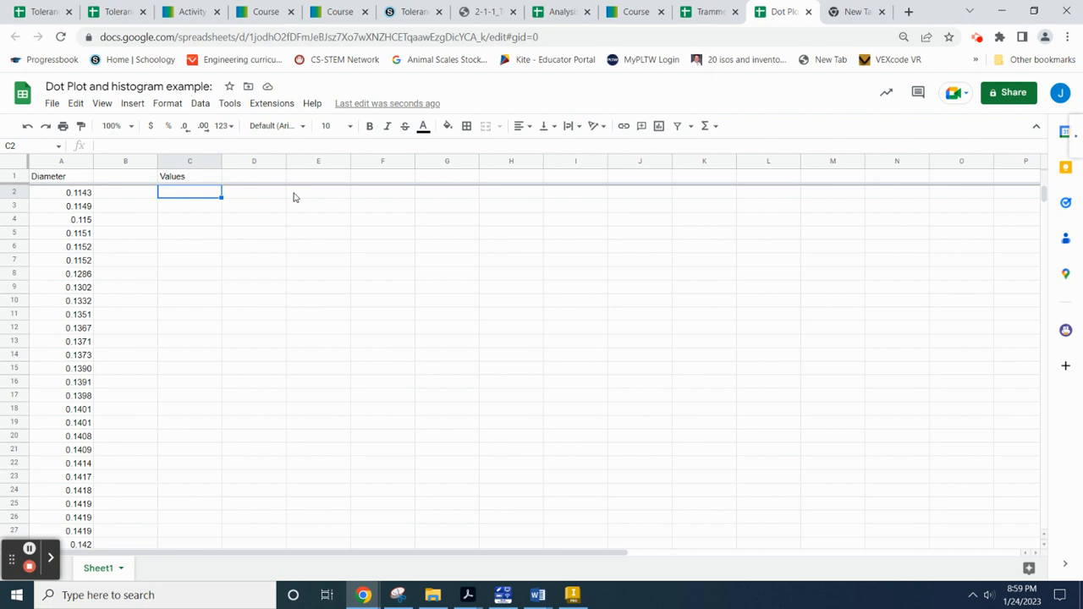
{"action": "type", "text": "="}
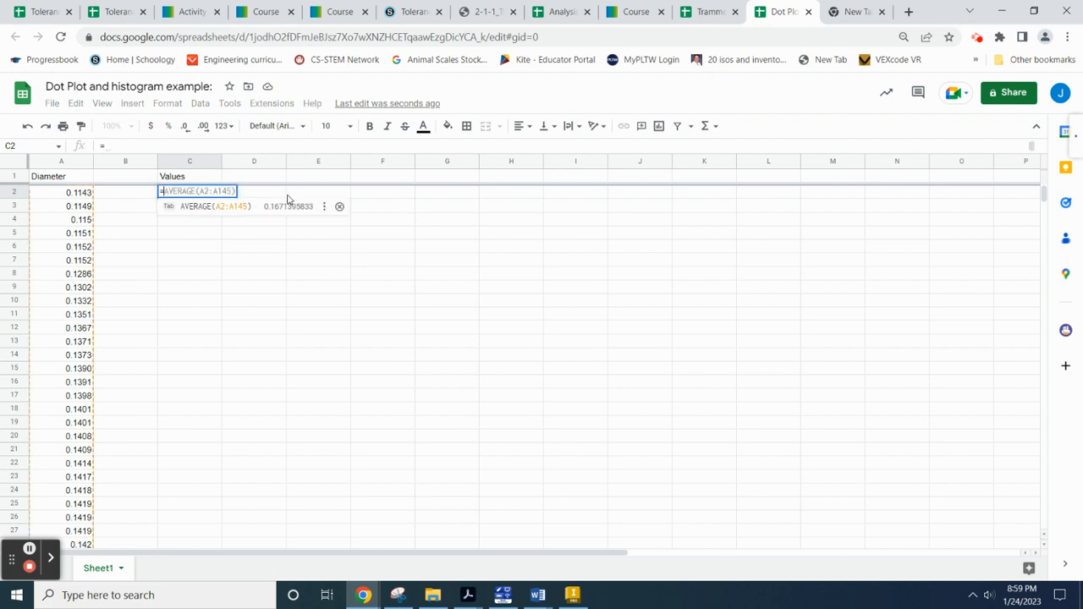
{"action": "key", "text": "ctrl+plus"}
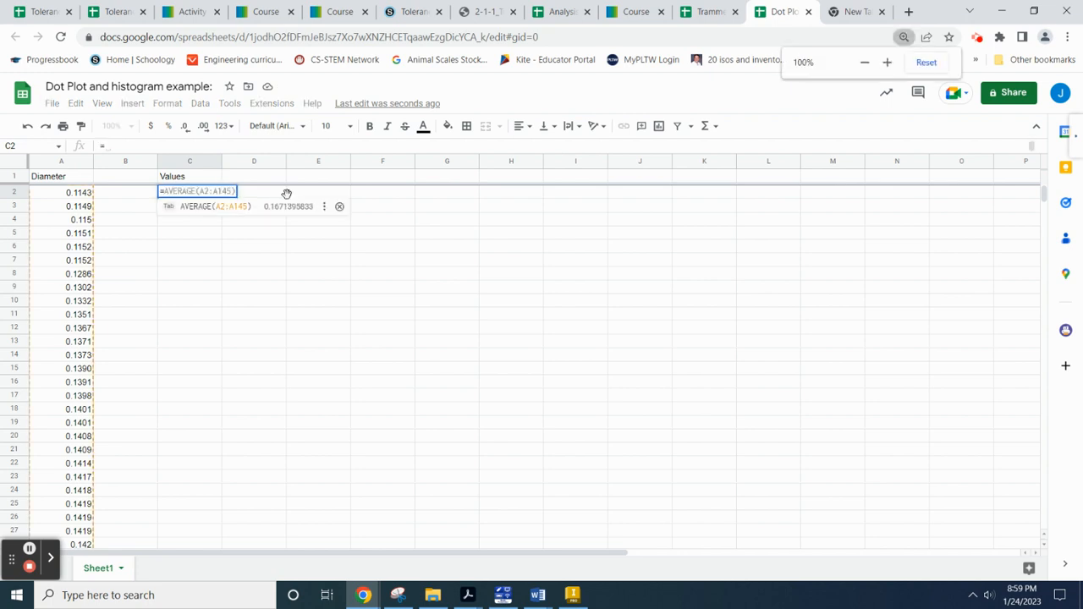
{"action": "key", "text": "ctrl+plus"}
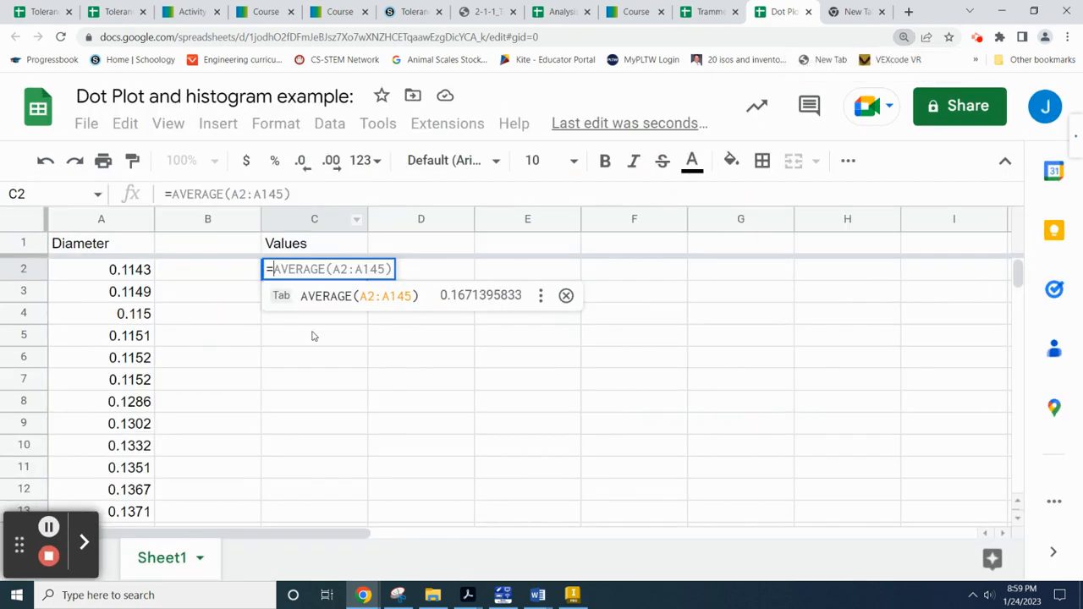
{"action": "left_click", "coordinate": [310, 335]}
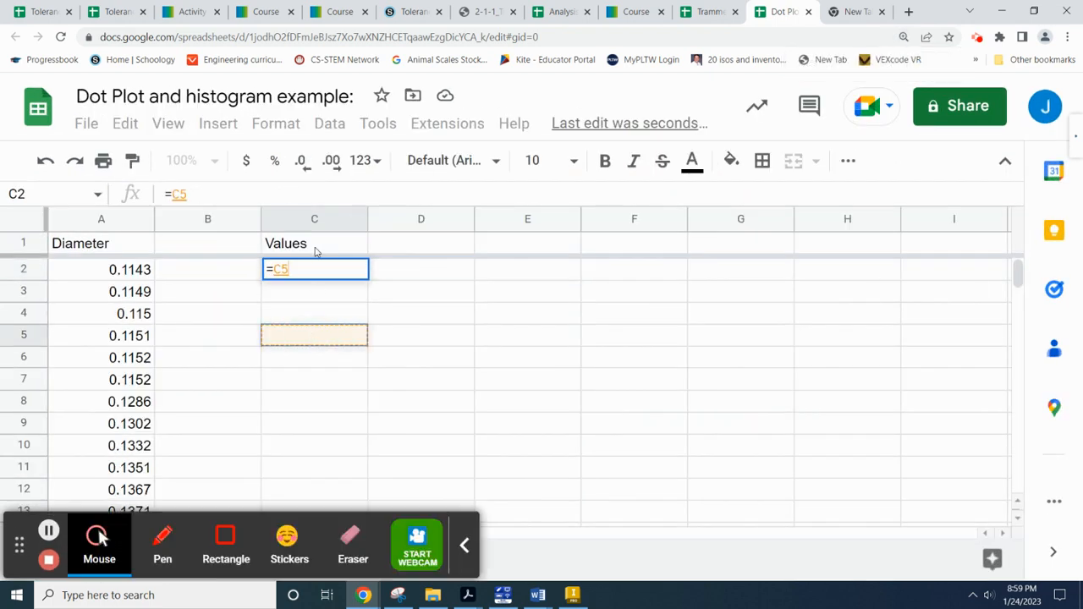
{"action": "key", "text": "BackSpace"}
{"action": "key", "text": "ctrl+z"}
{"action": "key", "text": "ctrl+z"}
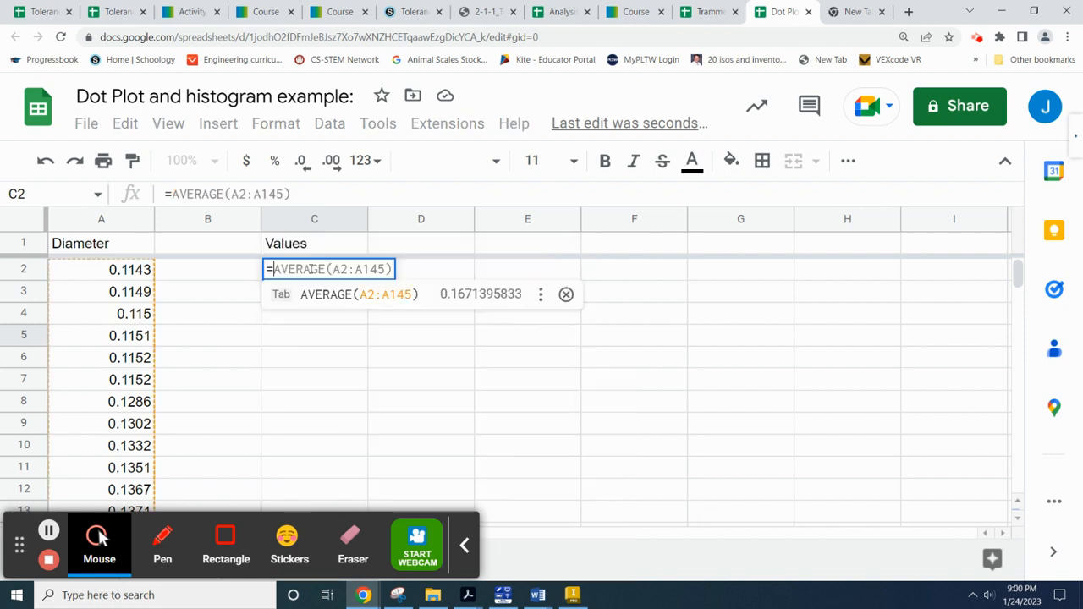
{"action": "left_click", "coordinate": [306, 381]}
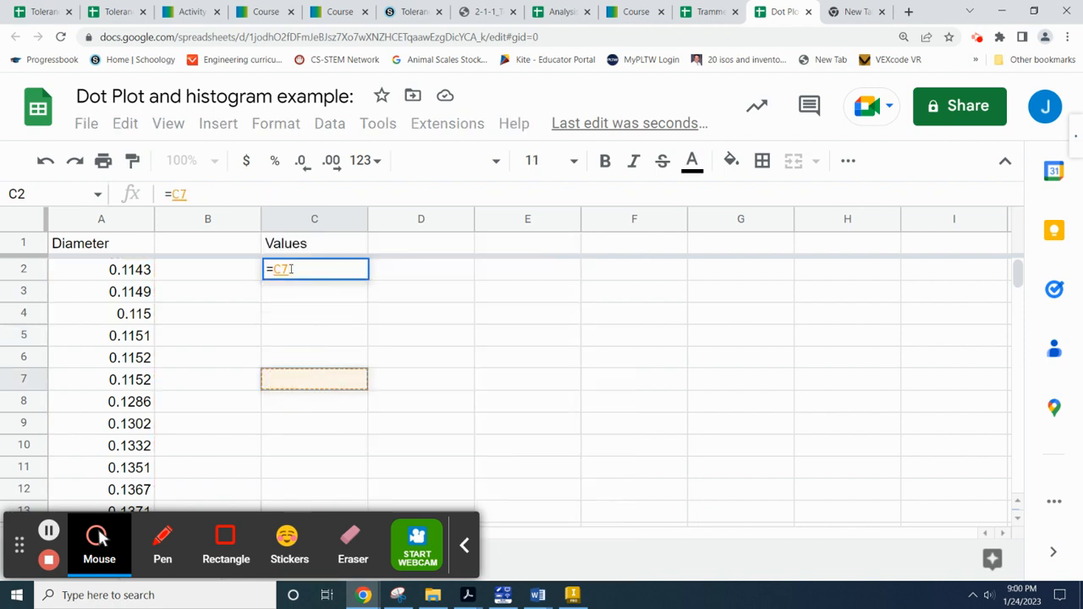
{"action": "key", "text": "BackSpace"}
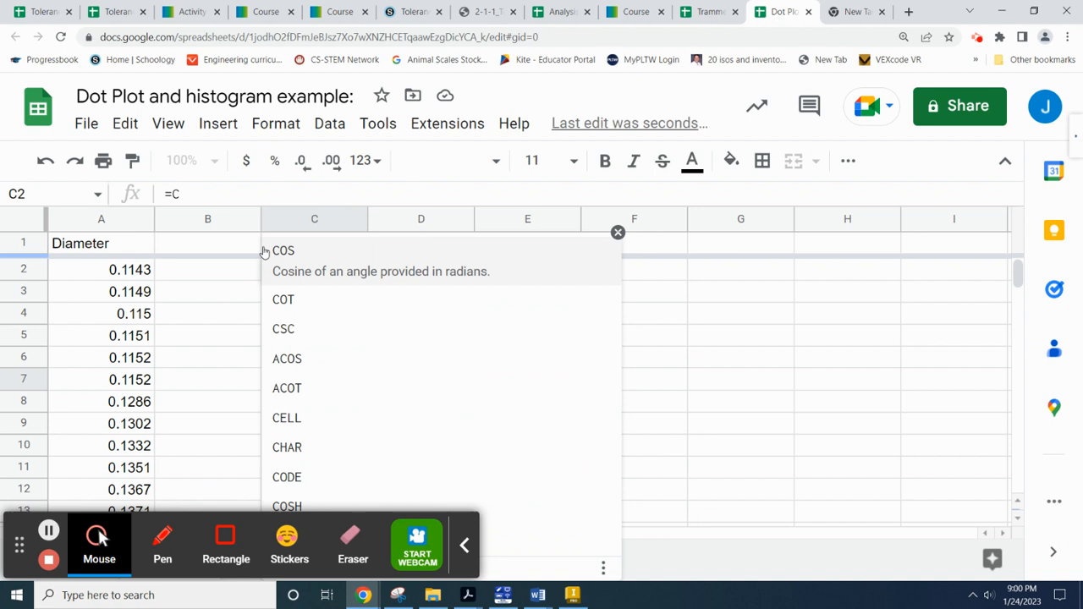
Complete the formula in C2 as =UNIQUE(A:A) to list the distinct diameters, and look through the resulting column.
{"action": "left_click", "coordinate": [259, 194]}
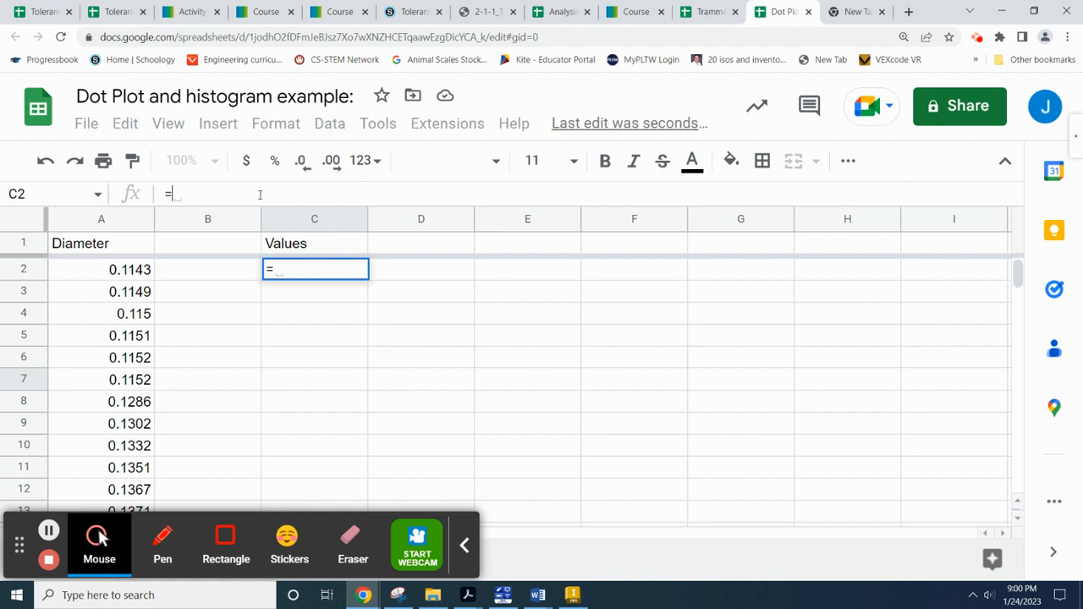
{"action": "type", "text": "Uni"}
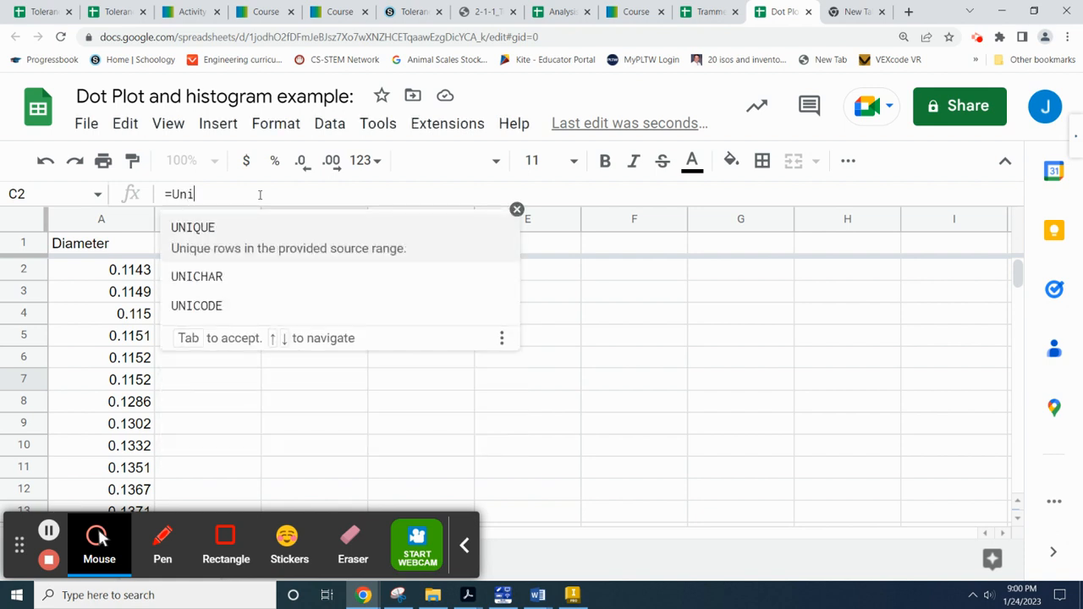
{"action": "left_click", "coordinate": [264, 237]}
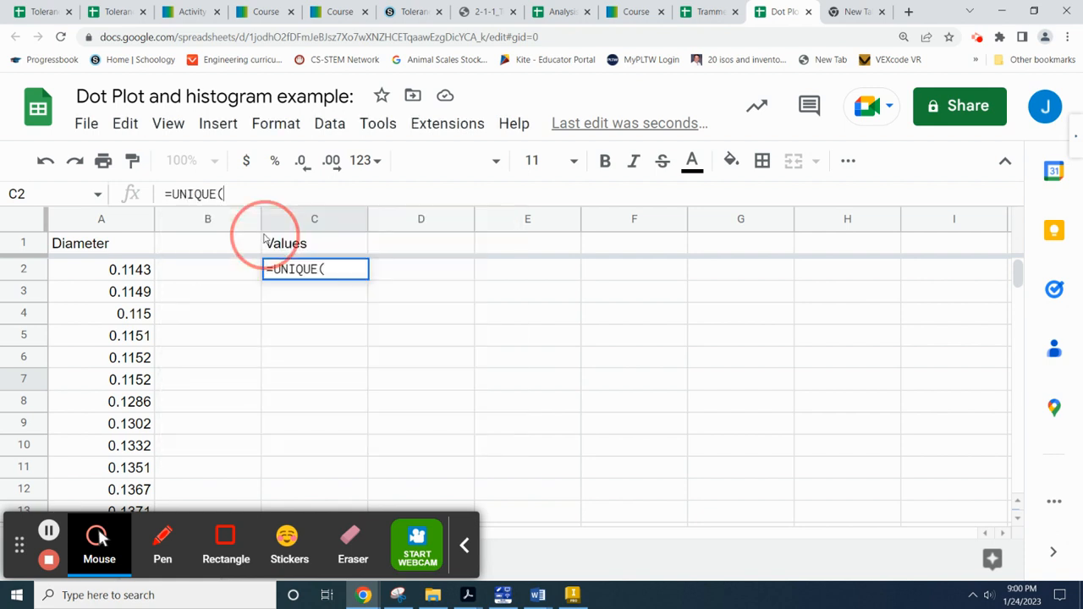
{"action": "left_click", "coordinate": [102, 220]}
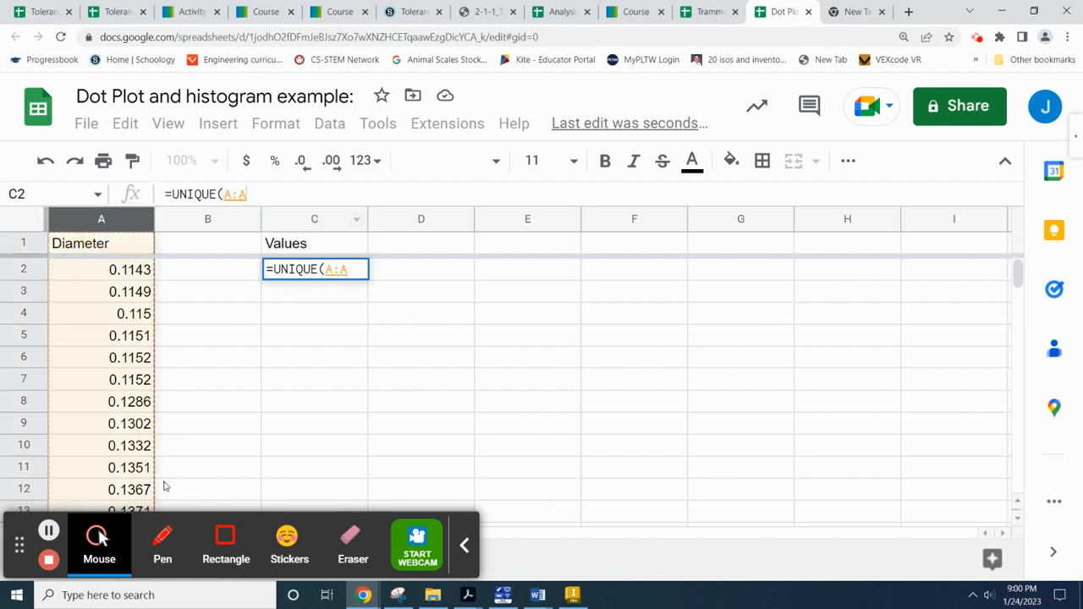
{"action": "left_click", "coordinate": [464, 546]}
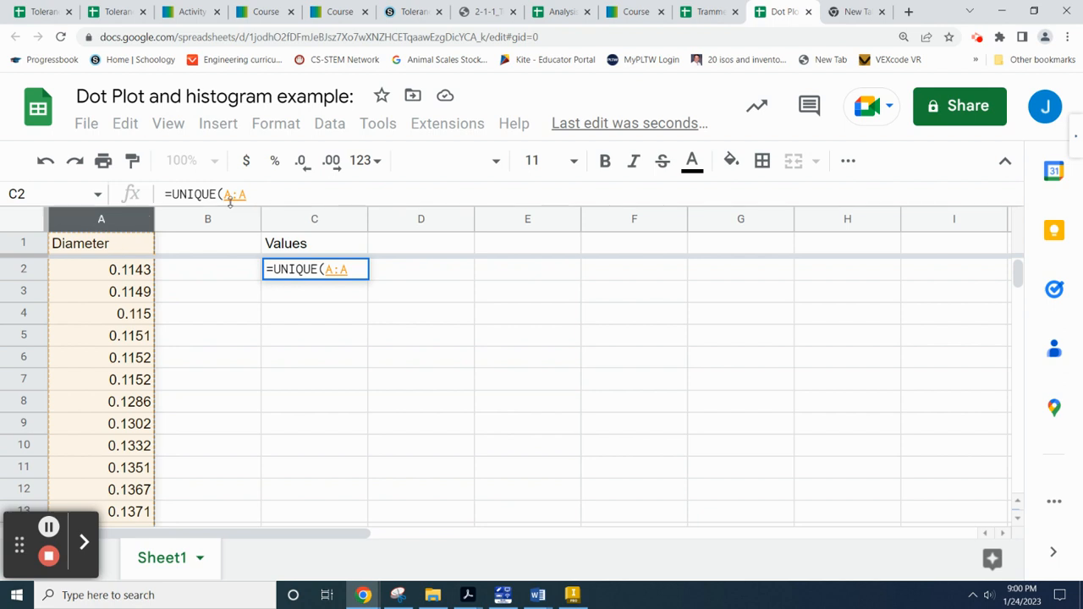
{"action": "left_click", "coordinate": [261, 194]}
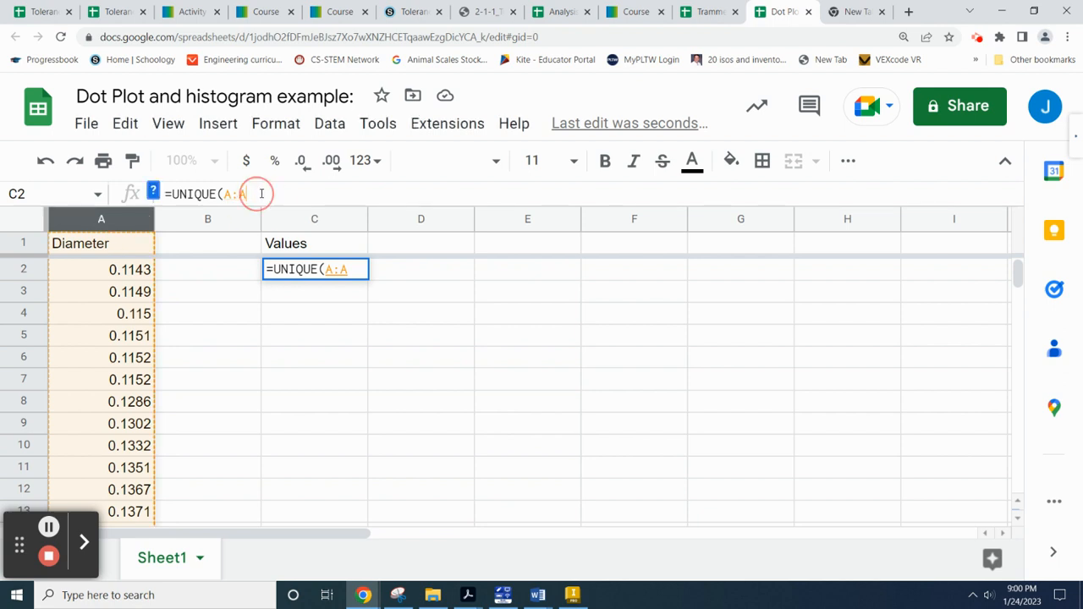
{"action": "type", "text": ")"}
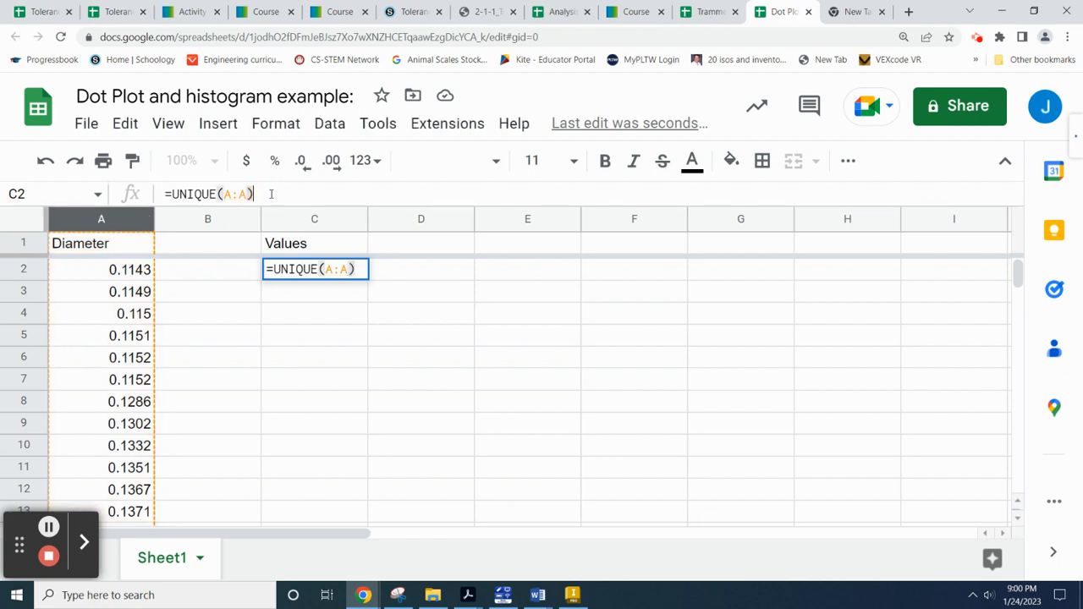
{"action": "key", "text": "Return"}
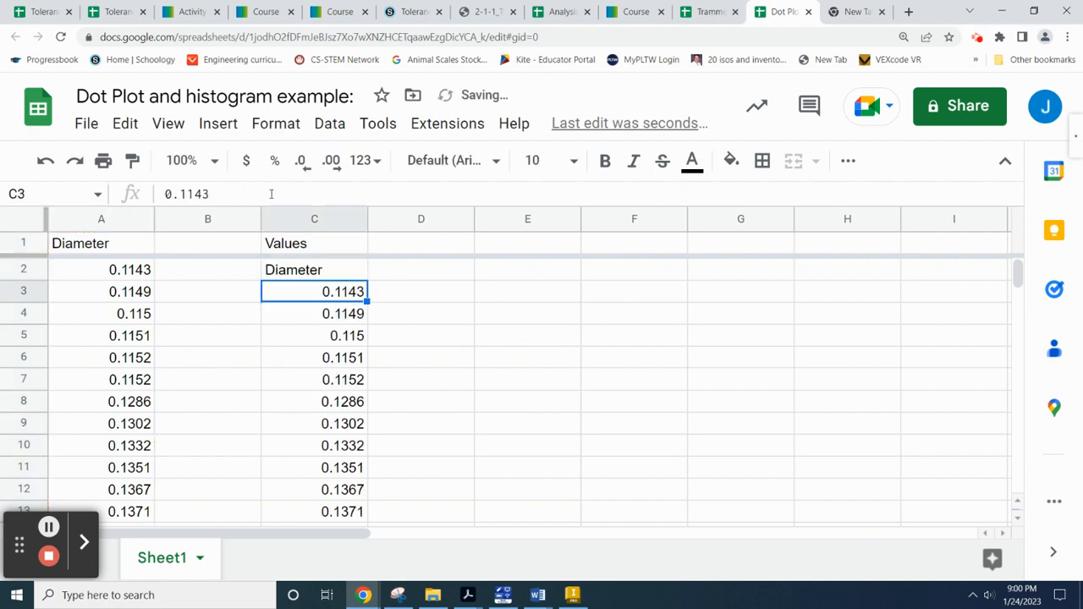
{"action": "scroll", "coordinate": [327, 291], "scroll_direction": "down", "scroll_amount": 1}
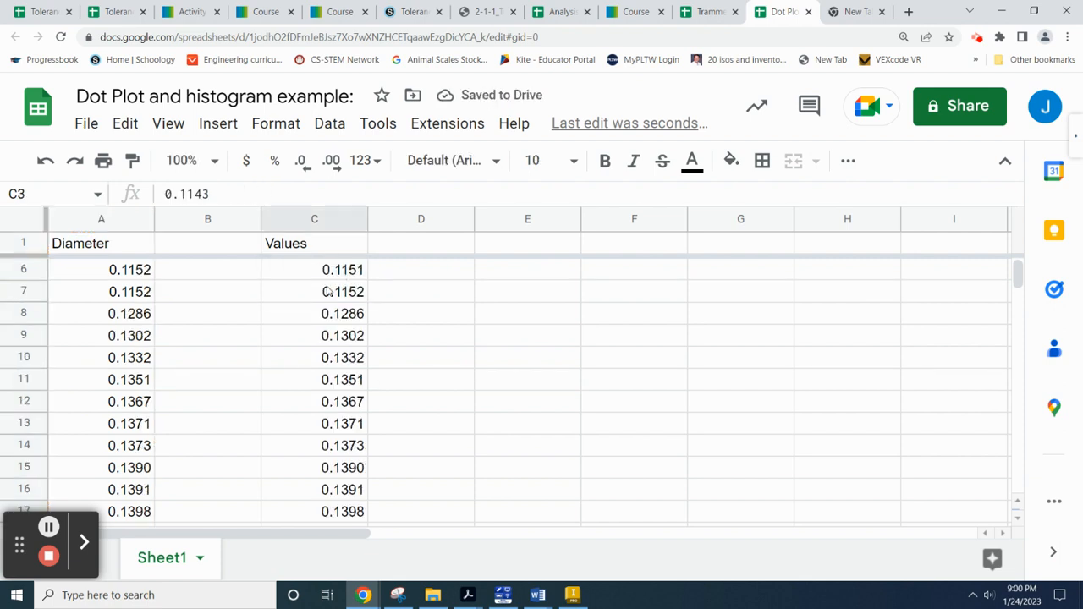
{"action": "scroll", "coordinate": [342, 336], "scroll_direction": "down", "scroll_amount": 1}
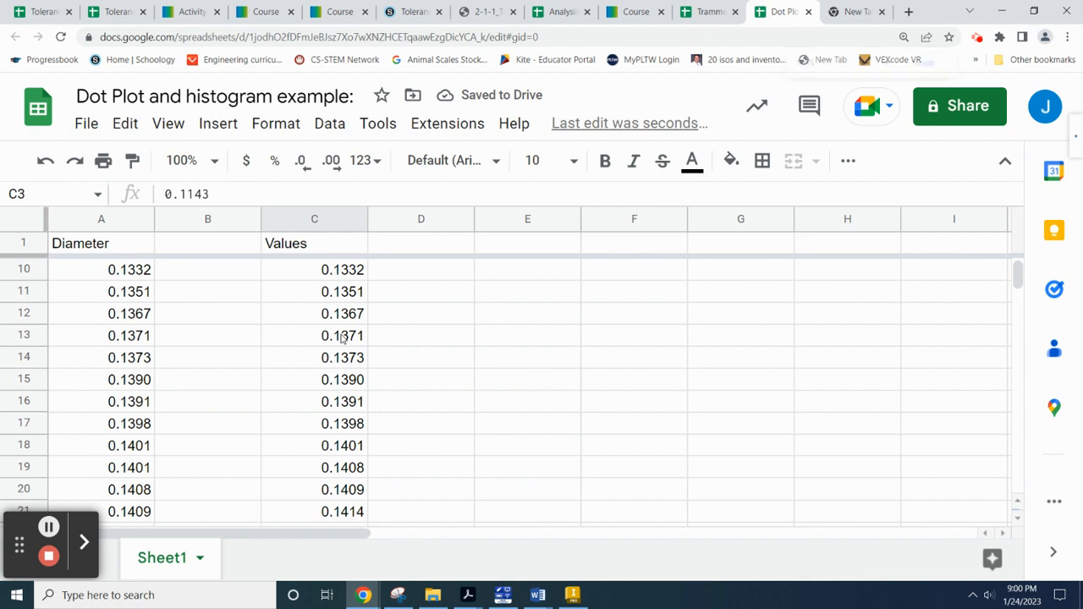
Compare the Diameter column with the unique Values column down to where each list ends.
{"action": "key", "text": "ctrl+minus"}
{"action": "scroll", "coordinate": [336, 341], "scroll_direction": "down", "scroll_amount": 10}
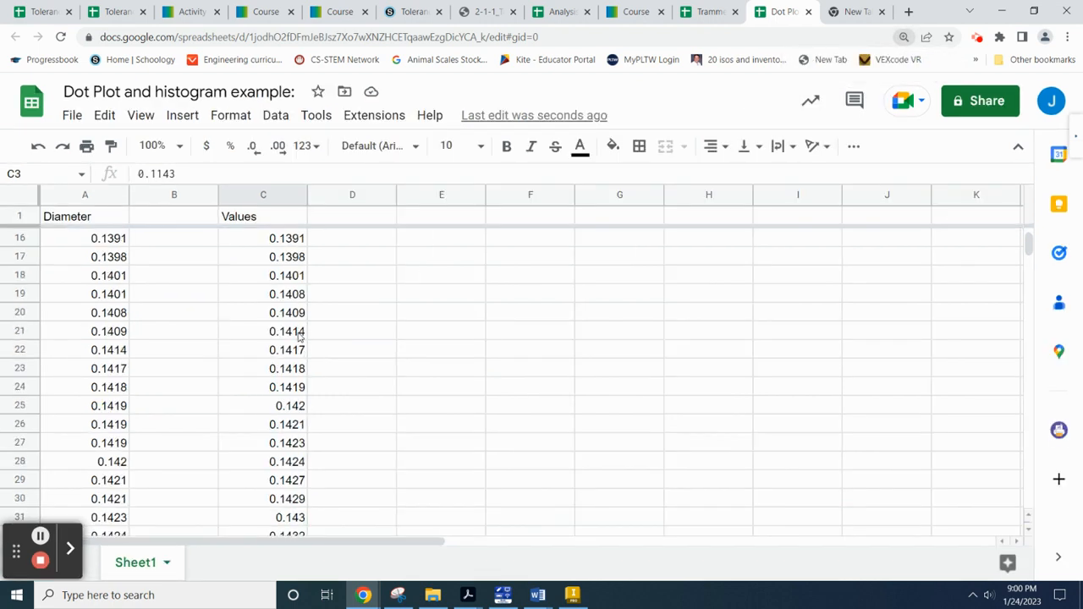
{"action": "scroll", "coordinate": [286, 349], "scroll_direction": "down", "scroll_amount": 12}
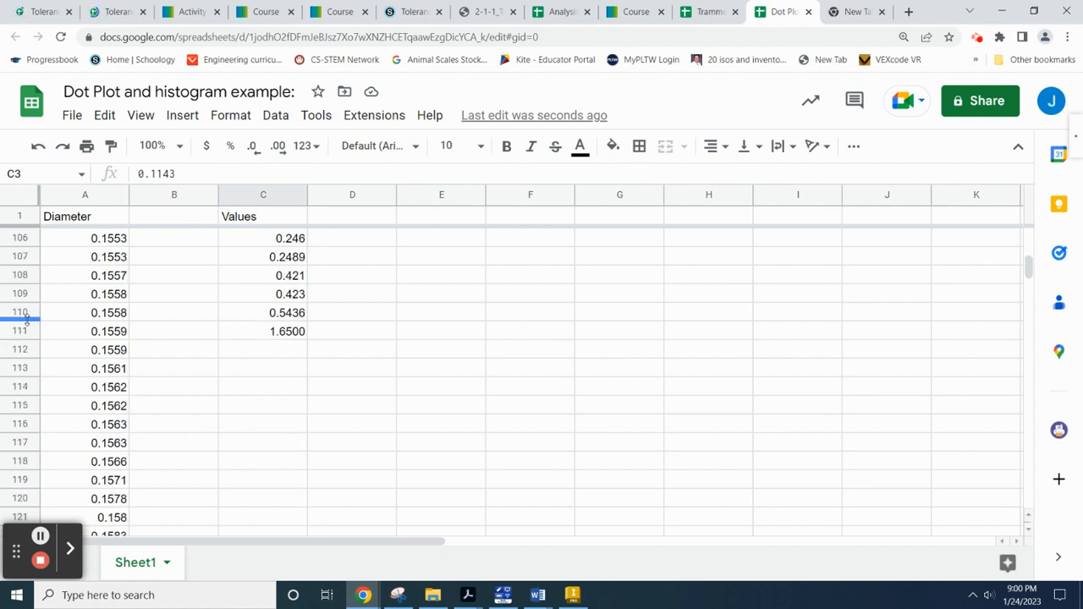
{"action": "scroll", "coordinate": [188, 380], "scroll_direction": "down", "scroll_amount": 2}
{"action": "scroll", "coordinate": [188, 381], "scroll_direction": "down", "scroll_amount": 6}
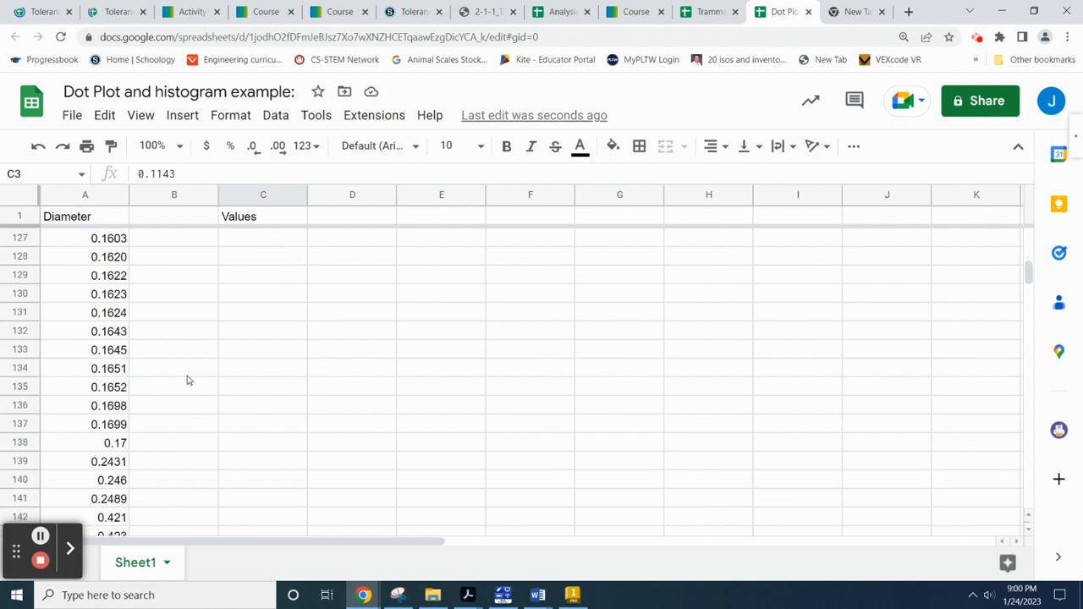
{"action": "scroll", "coordinate": [273, 398], "scroll_direction": "up", "scroll_amount": 20}
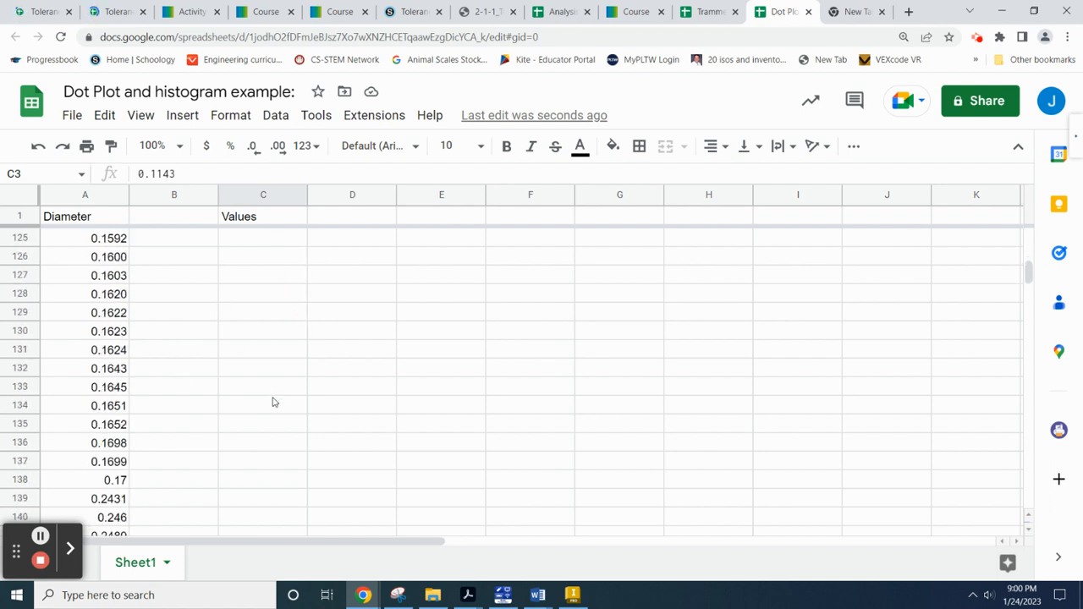
{"action": "scroll", "coordinate": [288, 387], "scroll_direction": "up", "scroll_amount": 10}
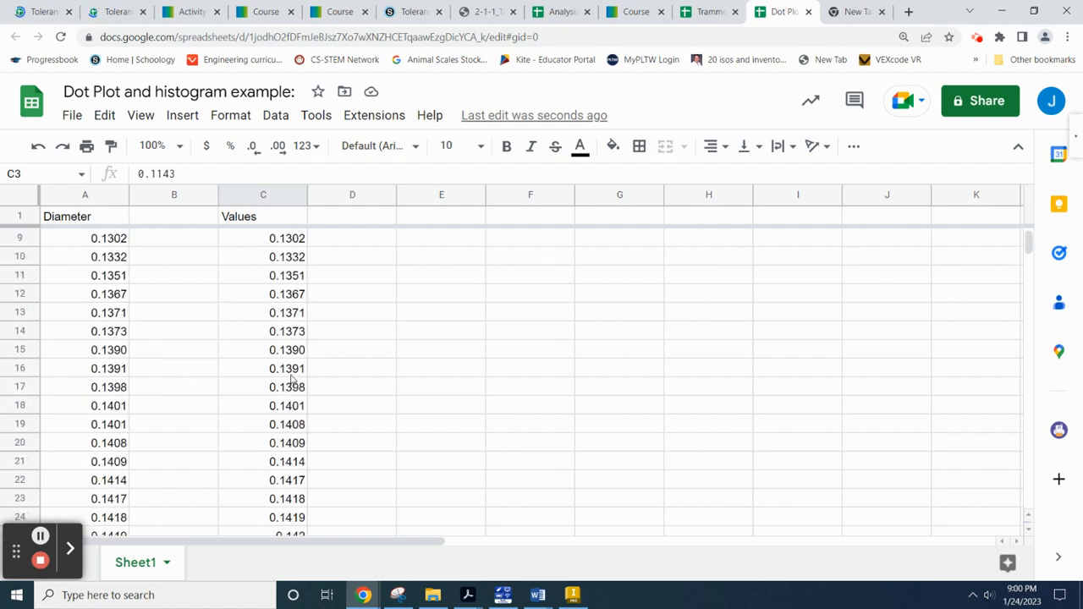
Enter the header "Frequency" in cell D1.
{"action": "left_click", "coordinate": [343, 219]}
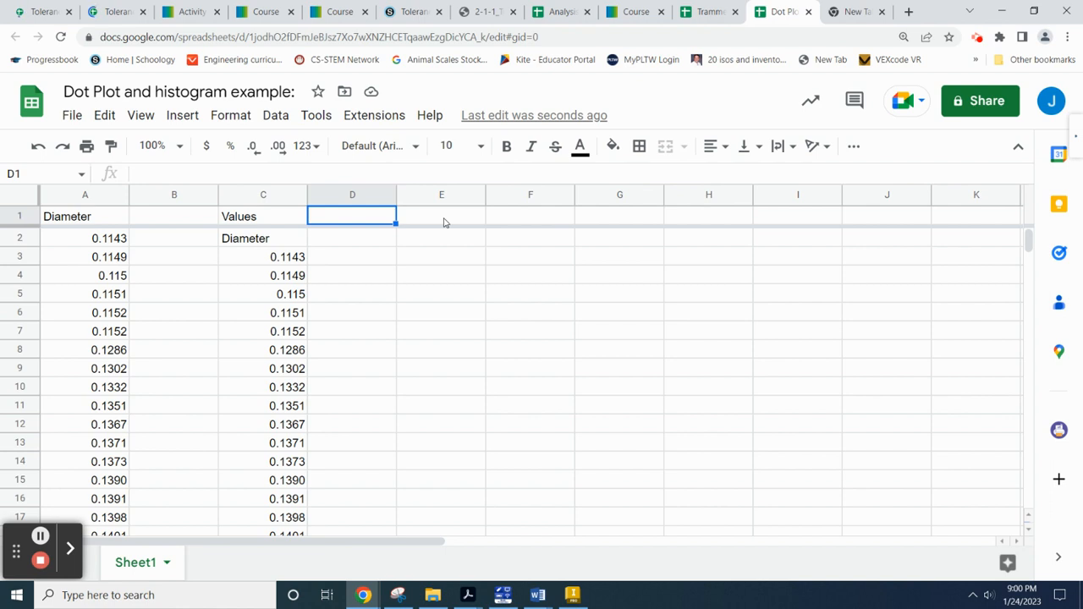
{"action": "type", "text": "Frequency"}
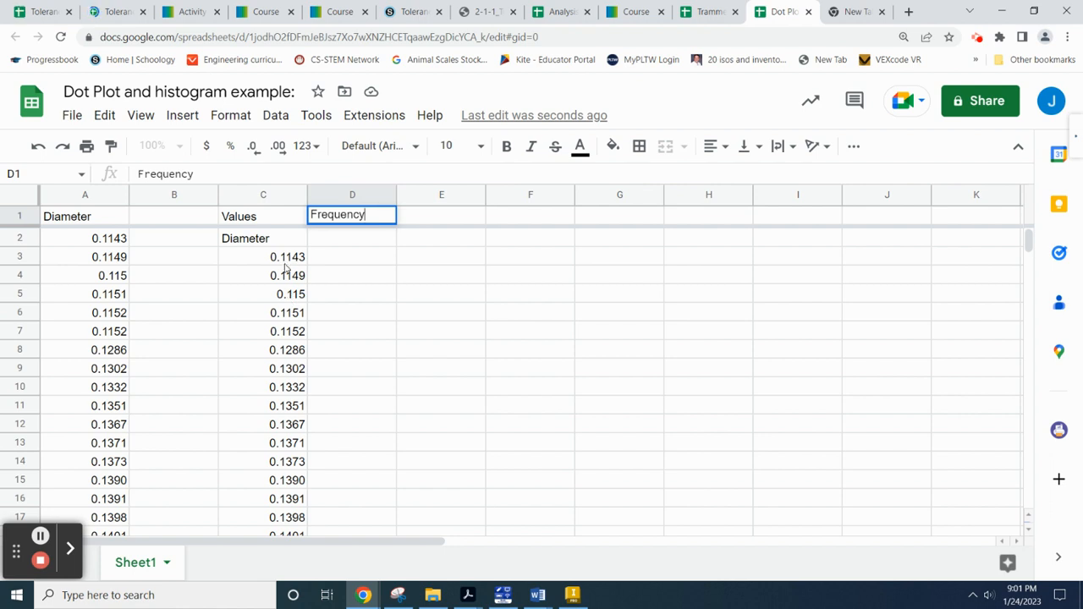
{"action": "left_click", "coordinate": [361, 238]}
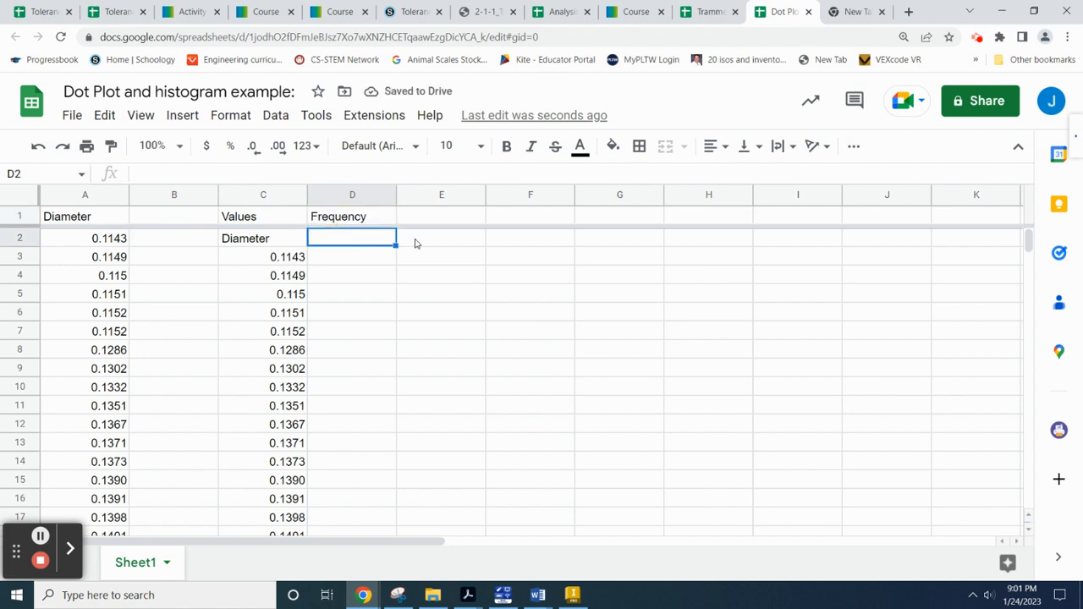
Enter the formula =COUNTIF(A:A,C2) in cell D2 to count how often the value in C2 occurs in column A.
{"action": "type", "text": "="}
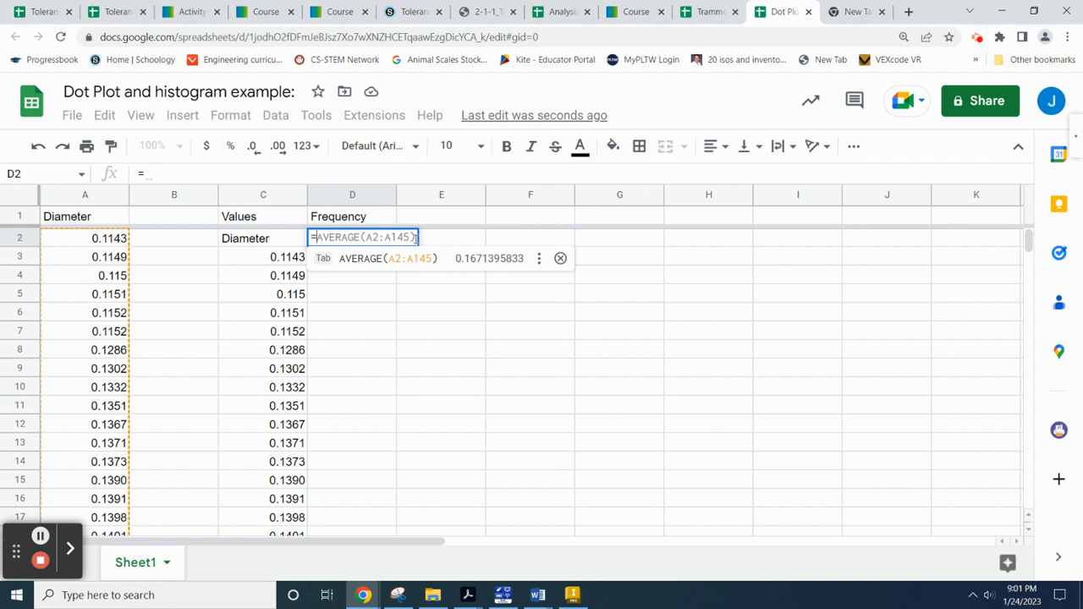
{"action": "type", "text": "count"}
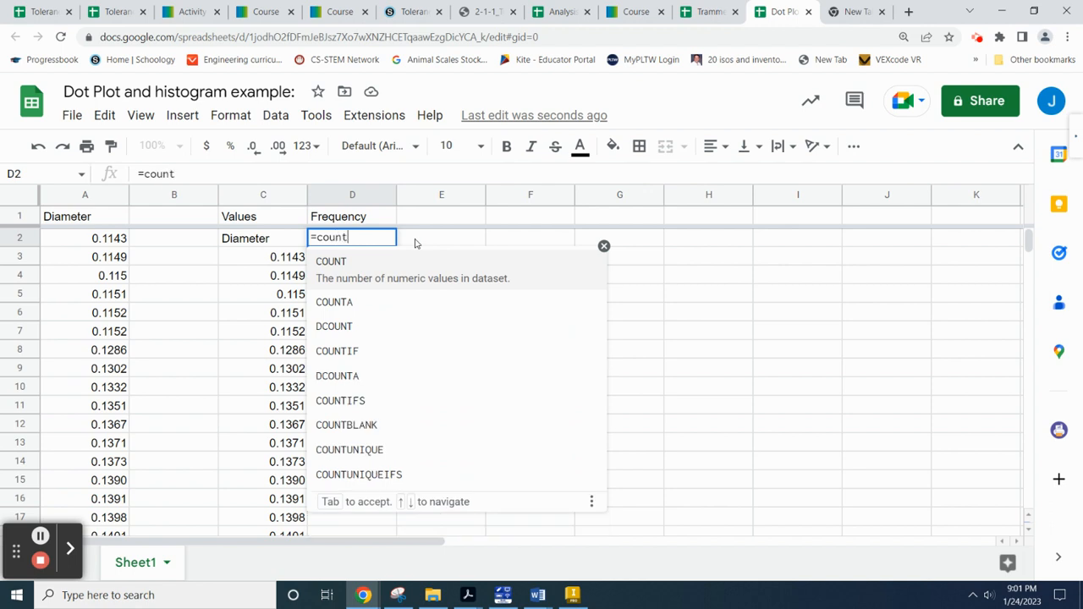
{"action": "left_click", "coordinate": [357, 354]}
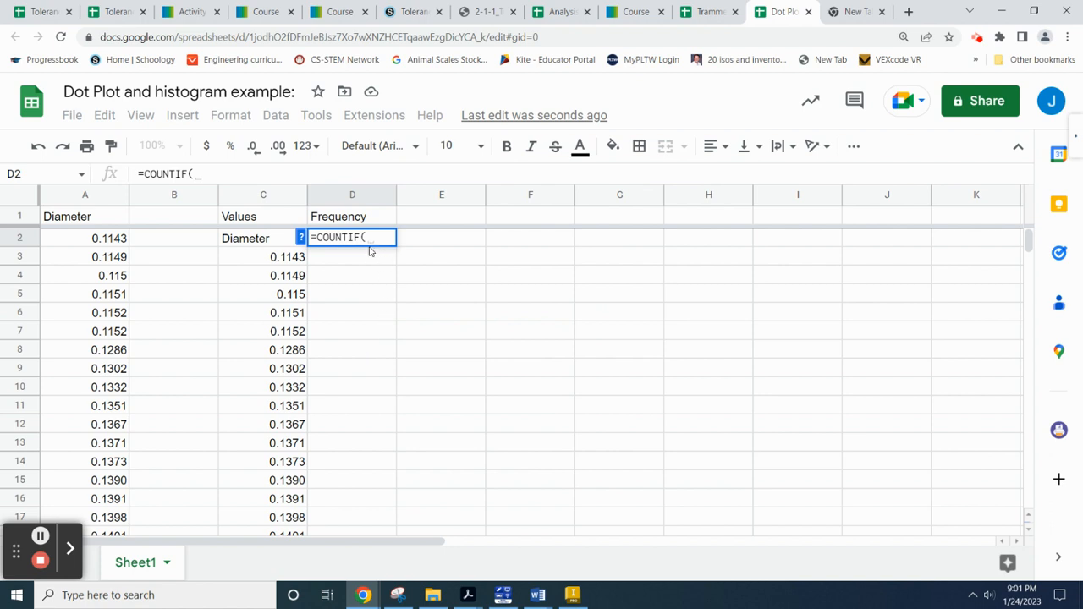
{"action": "left_click", "coordinate": [85, 197]}
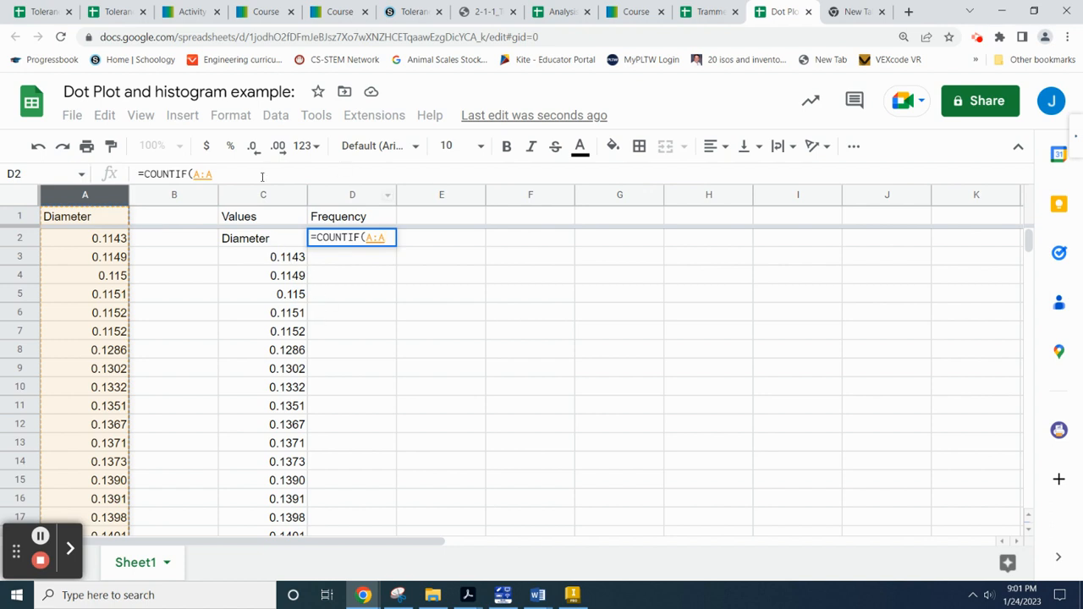
{"action": "left_click", "coordinate": [233, 173]}
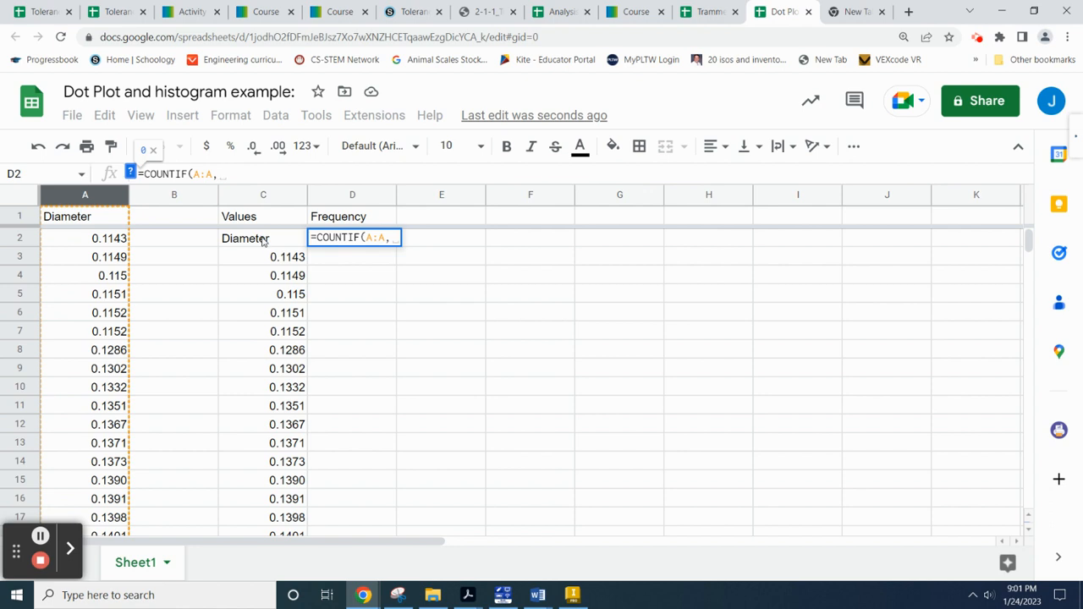
{"action": "left_click", "coordinate": [264, 241]}
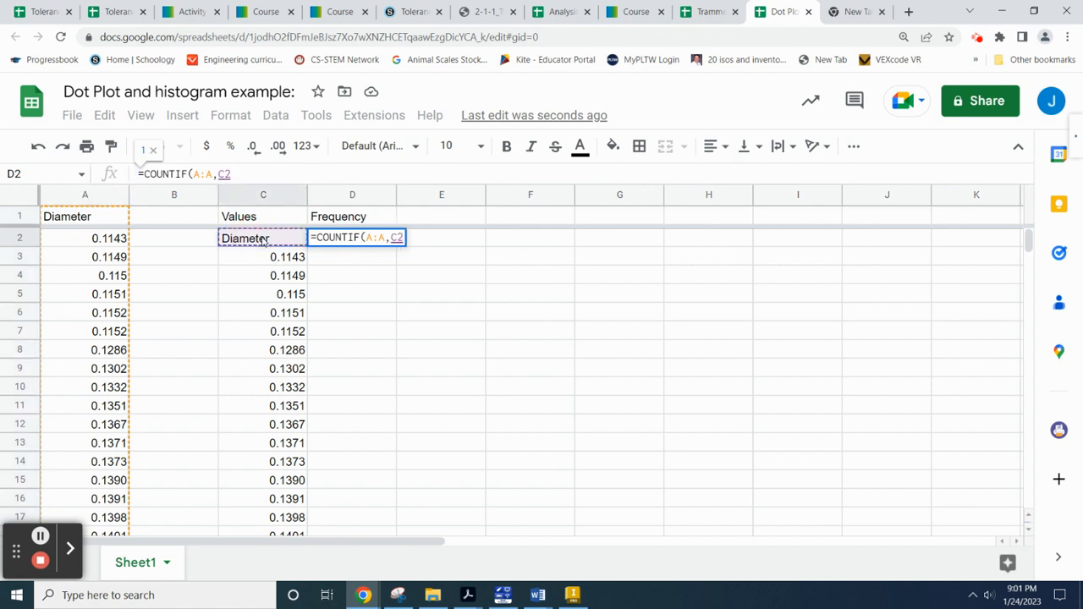
{"action": "type", "text": ")"}
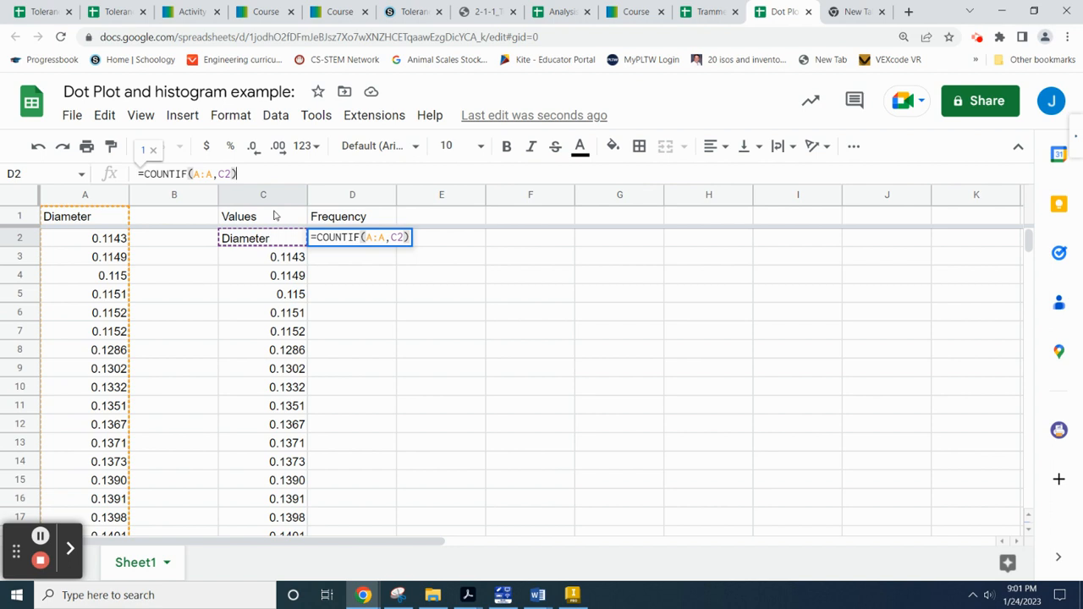
{"action": "key", "text": "Return"}
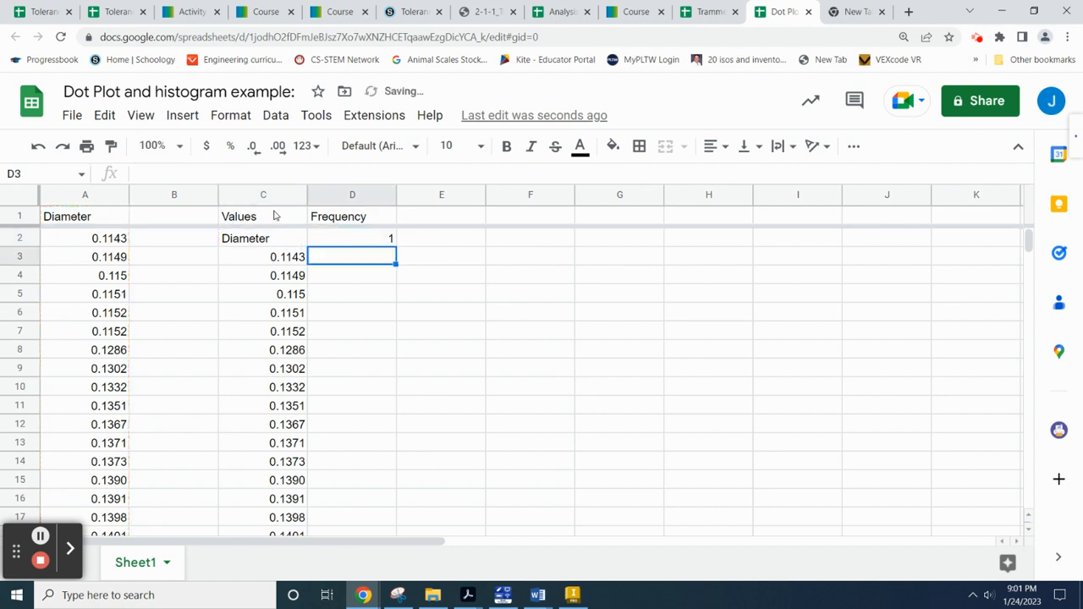
Fill the COUNTIF formula from D2 down to D111 and look over the resulting frequencies.
{"action": "left_click", "coordinate": [358, 243]}
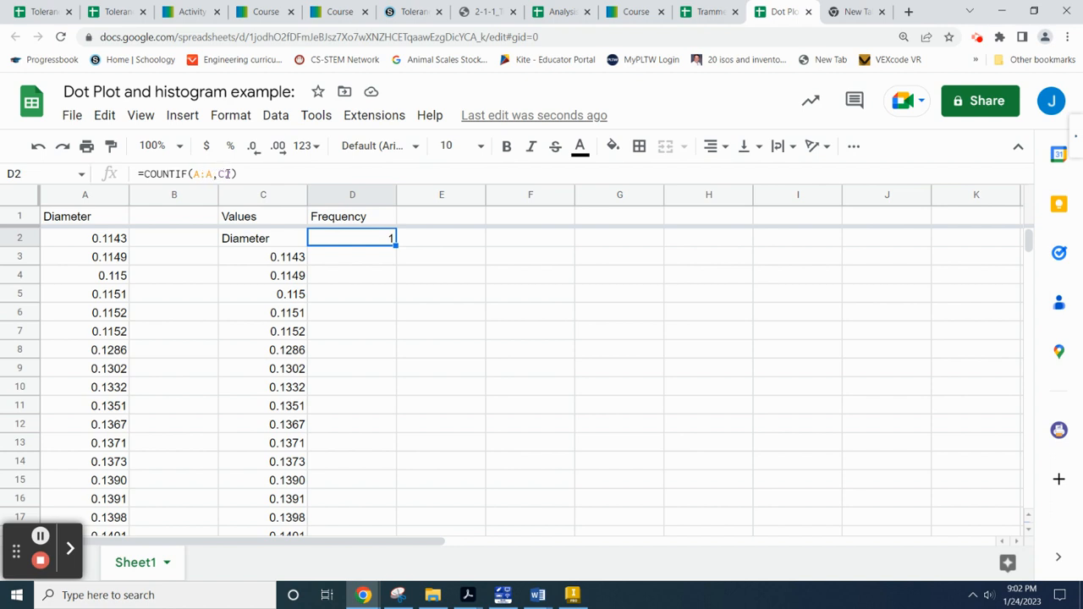
{"action": "left_click", "coordinate": [394, 244]}
{"action": "left_click_drag", "start_coordinate": [394, 244], "coordinate": [386, 448]}
{"action": "scroll", "coordinate": [336, 398], "scroll_direction": "up", "scroll_amount": 6}
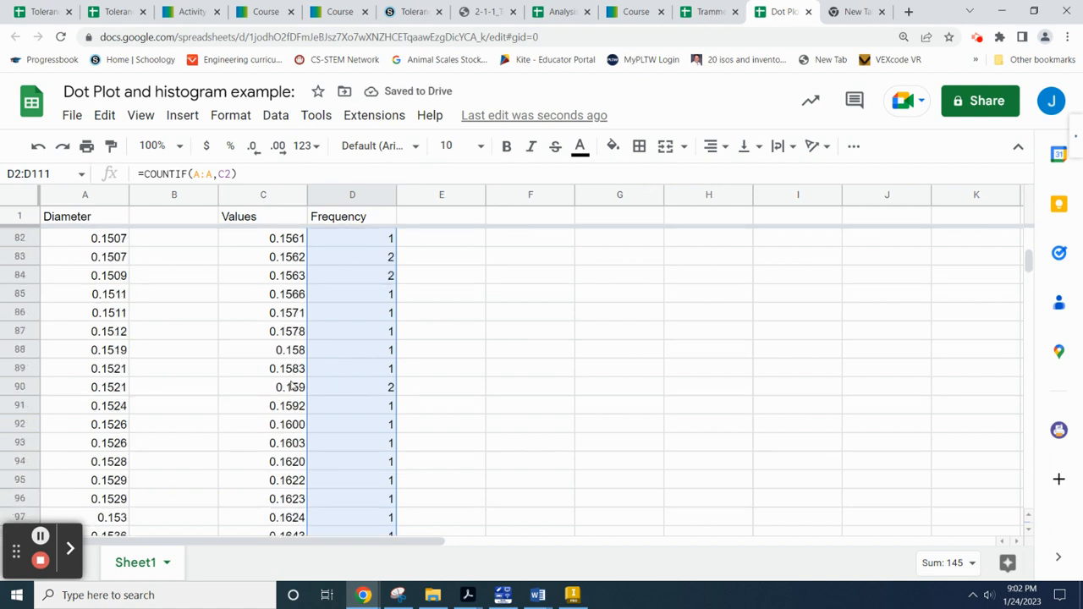
{"action": "scroll", "coordinate": [382, 385], "scroll_direction": "up", "scroll_amount": 10}
{"action": "scroll", "coordinate": [385, 381], "scroll_direction": "up", "scroll_amount": 16}
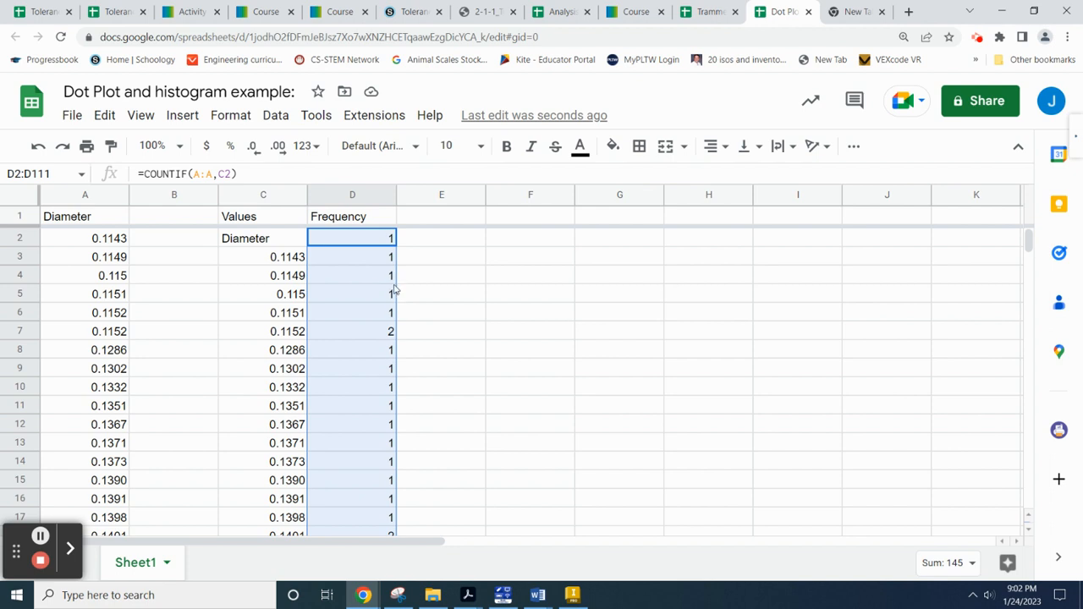
{"action": "left_click", "coordinate": [451, 277]}
{"action": "left_click", "coordinate": [501, 276]}
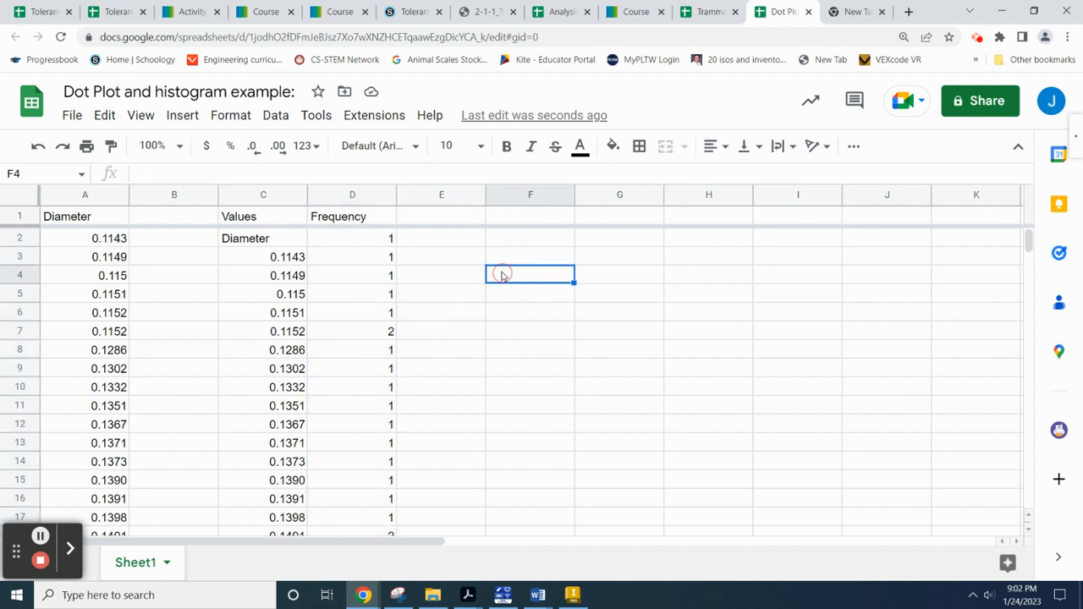
{"action": "left_click", "coordinate": [506, 258]}
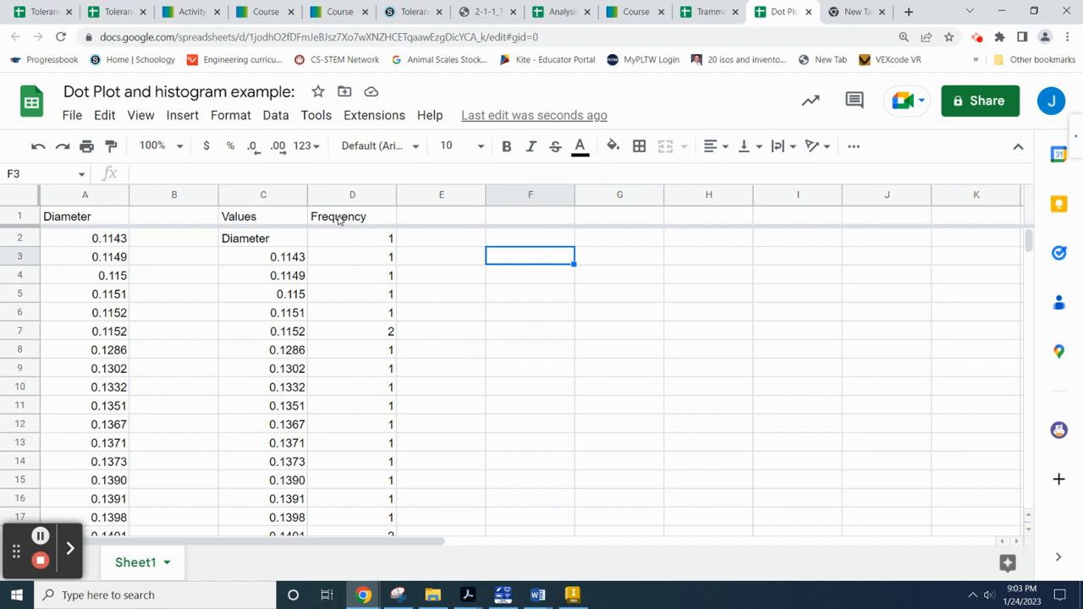
{"action": "left_click", "coordinate": [288, 218]}
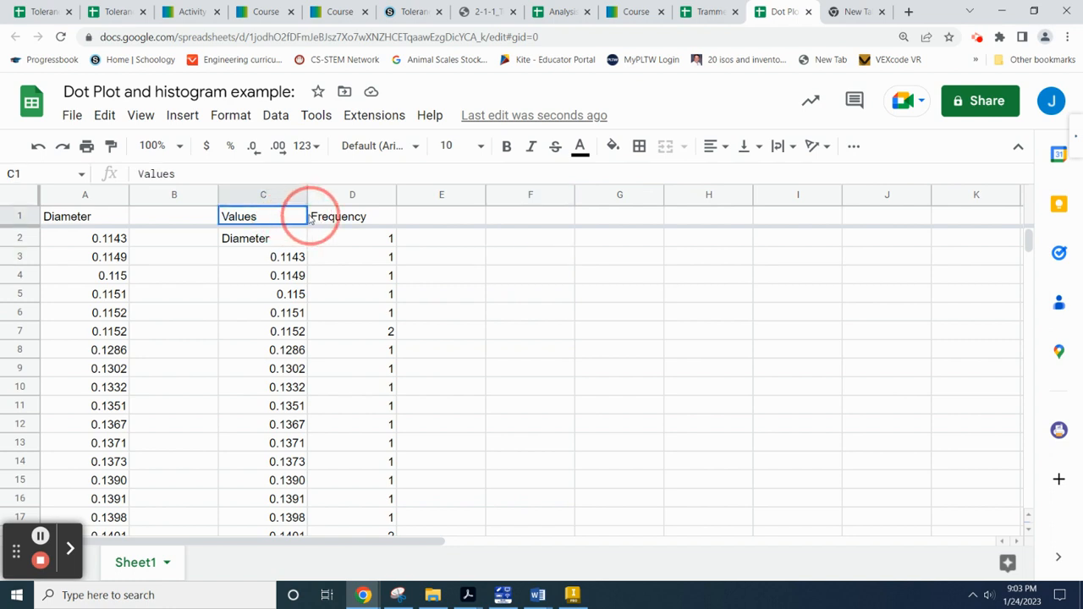
{"action": "left_click", "coordinate": [267, 194]}
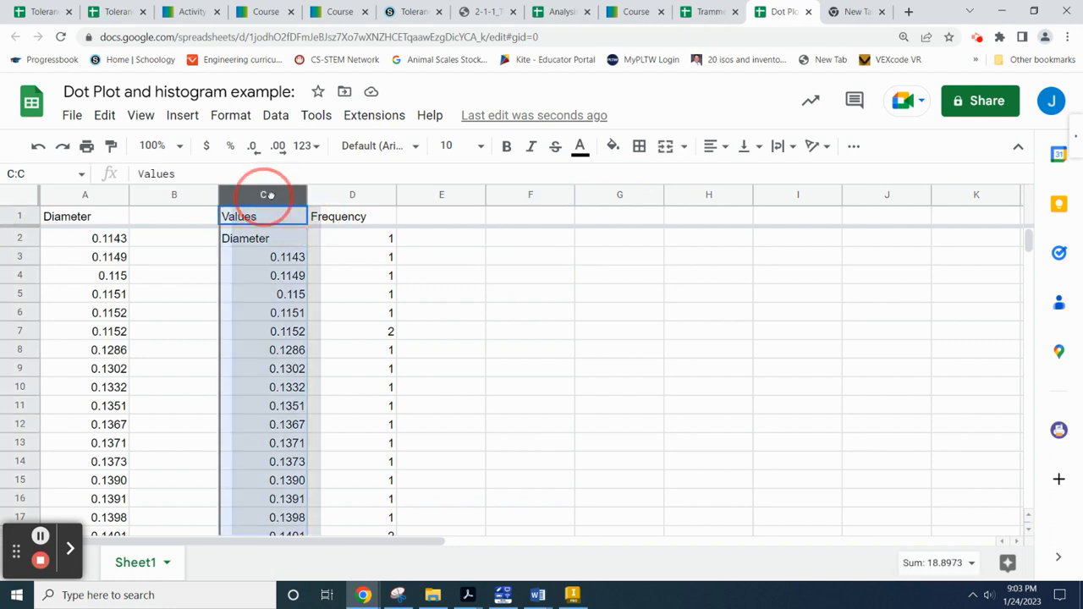
{"action": "left_click", "coordinate": [542, 256]}
Insert a chart of the Values and Frequency columns (C:D) and set its type to Scatter chart.
{"action": "left_click", "coordinate": [242, 191]}
{"action": "left_click", "coordinate": [375, 194], "text": "shift"}
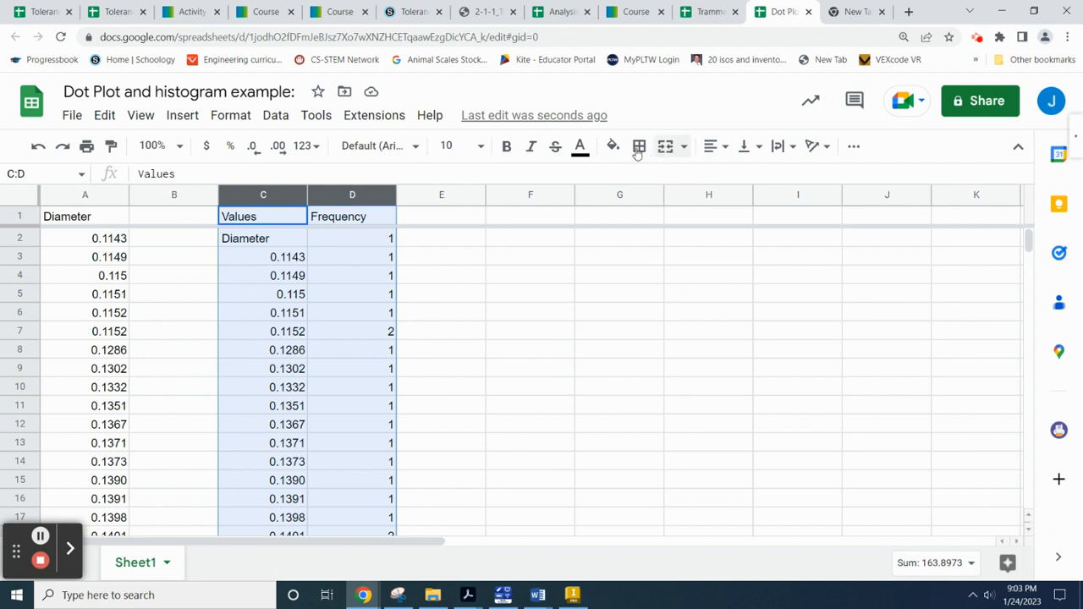
{"action": "left_click", "coordinate": [853, 145]}
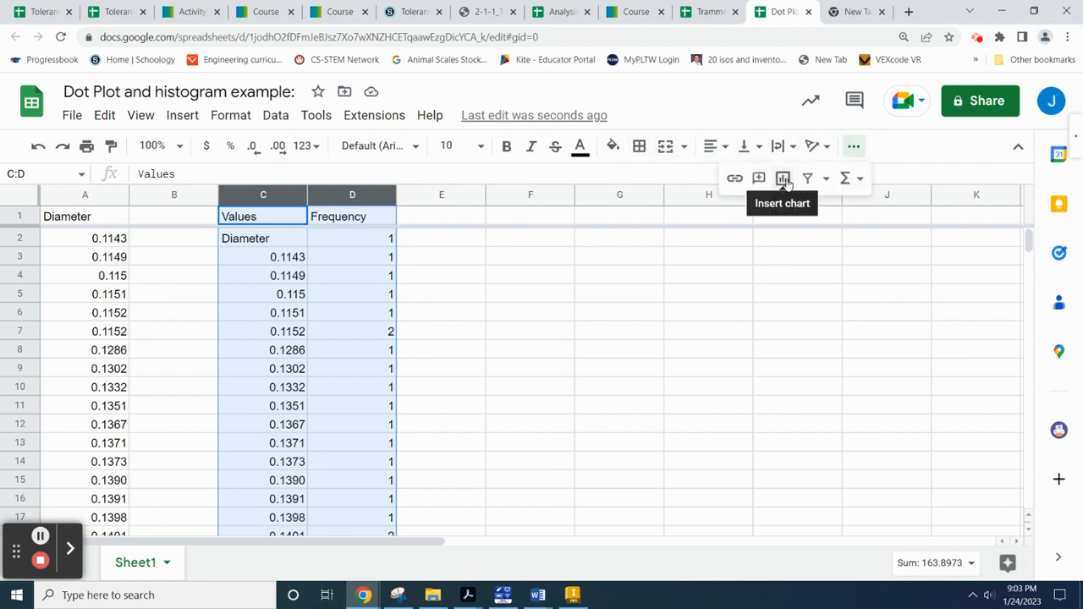
{"action": "left_click", "coordinate": [783, 179]}
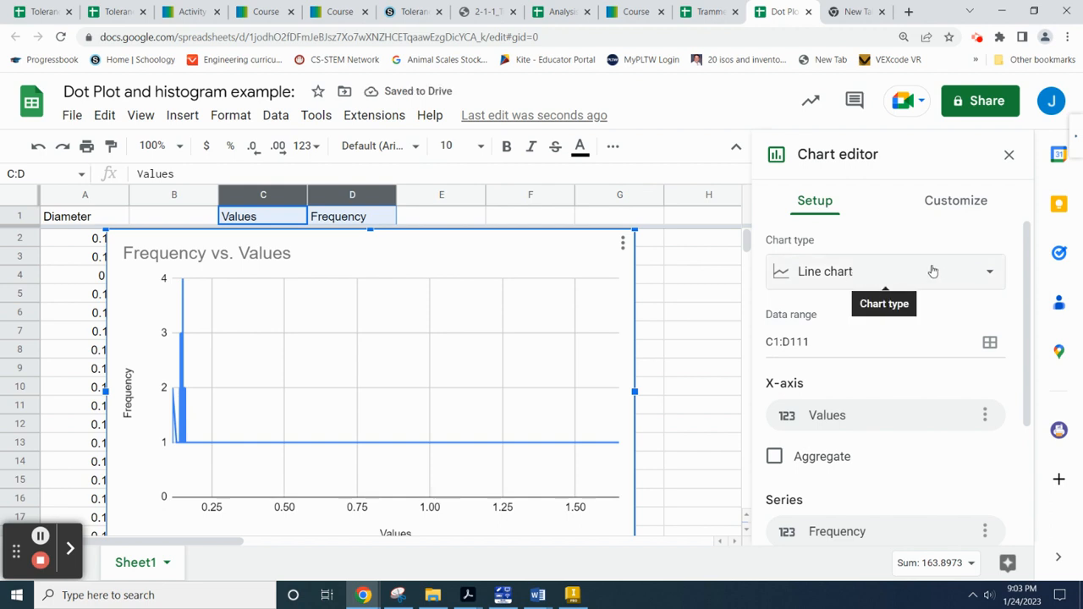
{"action": "left_click", "coordinate": [990, 272]}
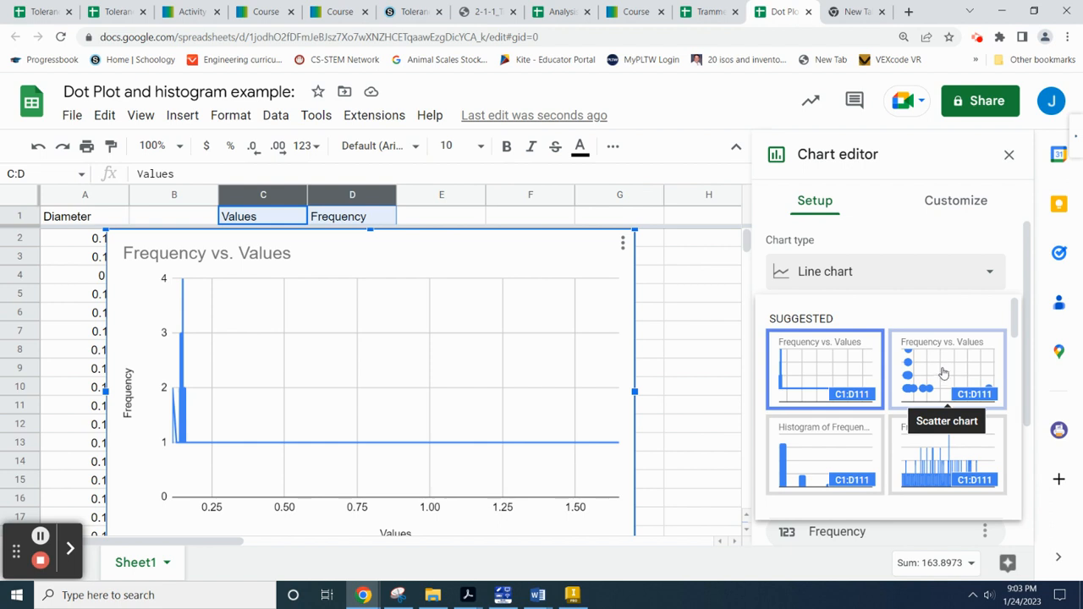
{"action": "left_click", "coordinate": [944, 376]}
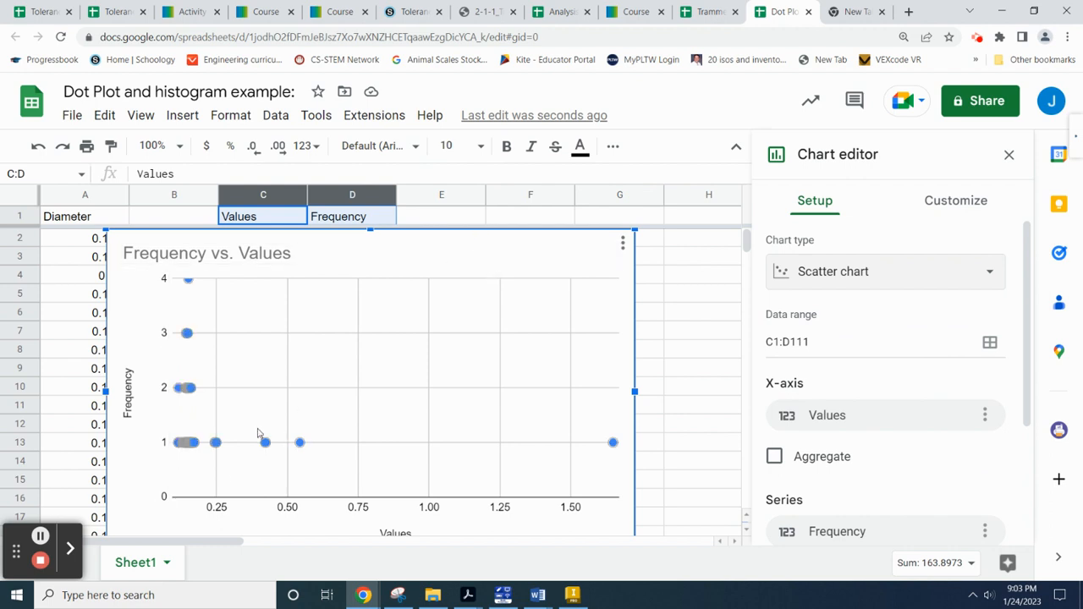
Move the scatter chart beside the data so it starts at column F, then close the chart editor and inspect the plot.
{"action": "left_click_drag", "start_coordinate": [430, 248], "coordinate": [810, 269]}
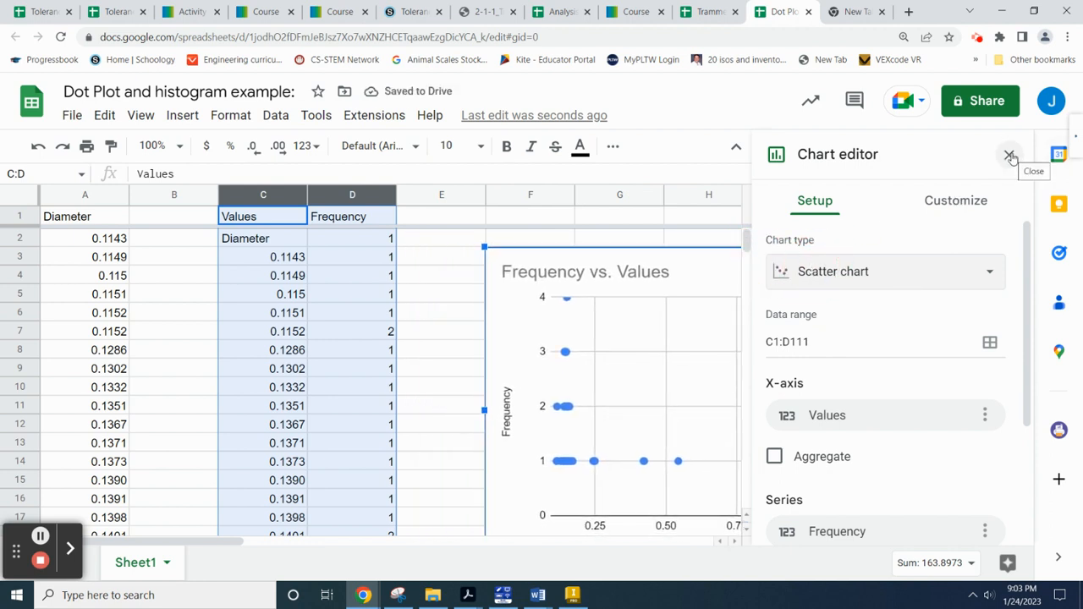
{"action": "left_click", "coordinate": [1009, 157]}
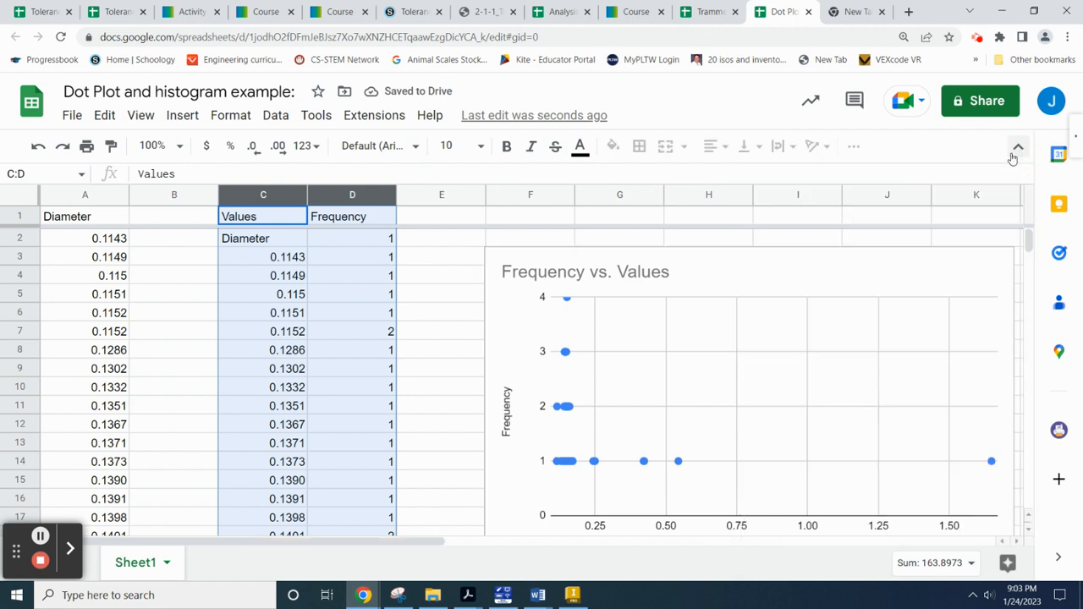
{"action": "scroll", "coordinate": [652, 350], "scroll_direction": "down", "scroll_amount": 1}
{"action": "scroll", "coordinate": [585, 305], "scroll_direction": "up", "scroll_amount": 1}
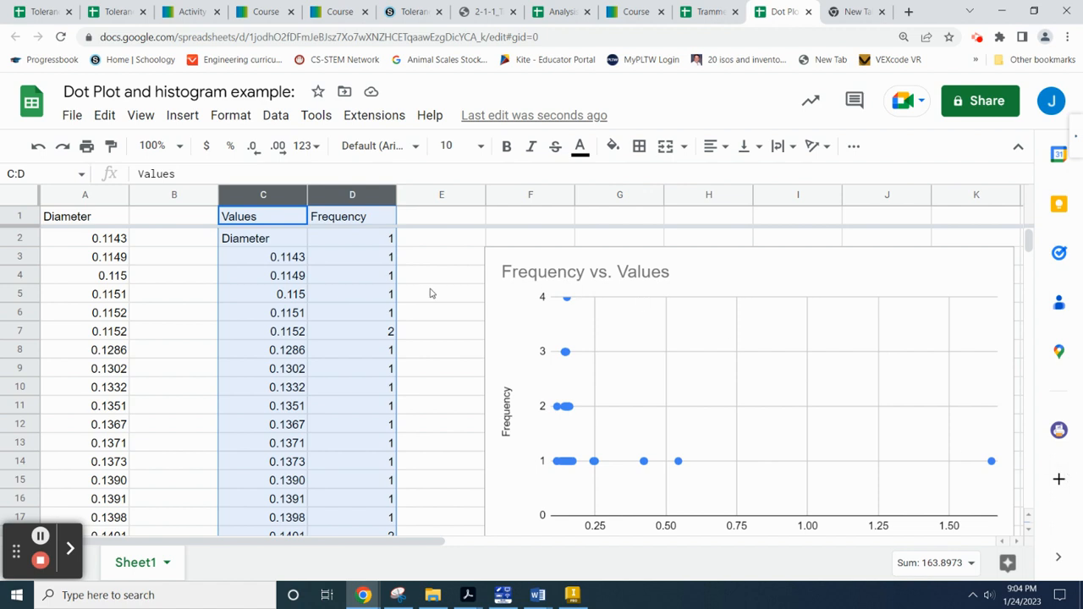
{"action": "scroll", "coordinate": [427, 337], "scroll_direction": "down", "scroll_amount": 2}
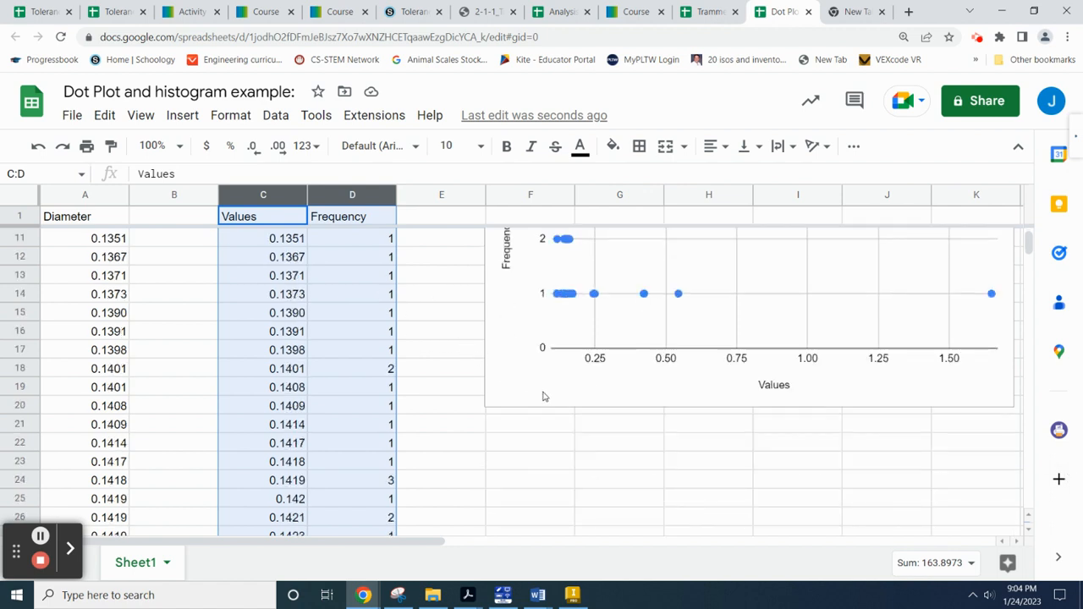
{"action": "scroll", "coordinate": [543, 392], "scroll_direction": "up", "scroll_amount": 3}
{"action": "scroll", "coordinate": [554, 376], "scroll_direction": "down", "scroll_amount": 2}
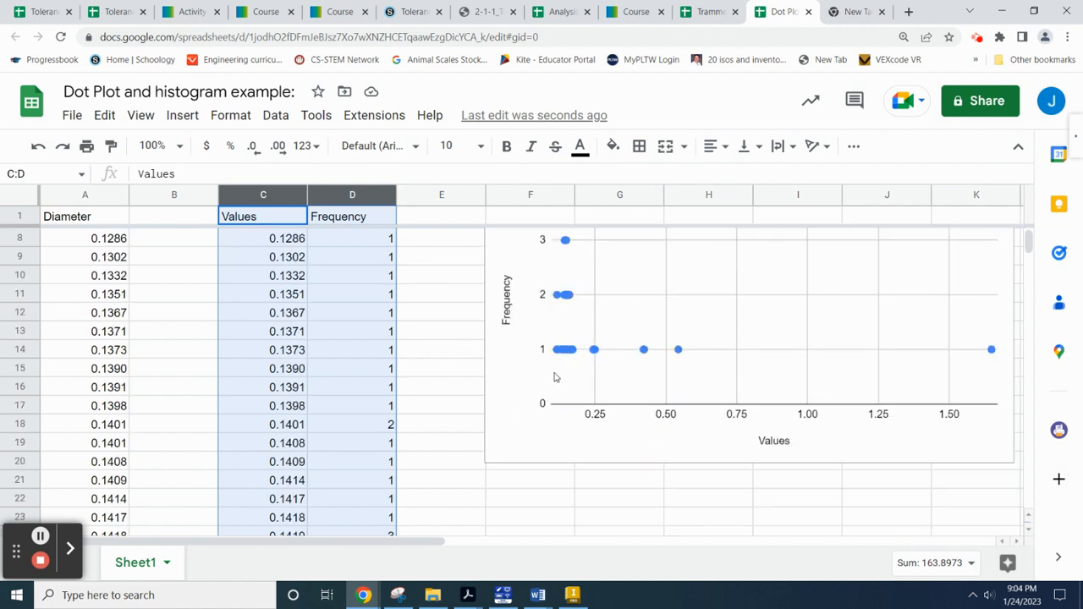
Change the scatter chart's title to "Frequency vs. Values Dot Plot" and close the chart editor.
{"action": "scroll", "coordinate": [671, 337], "scroll_direction": "up", "scroll_amount": 2}
{"action": "left_click", "coordinate": [644, 283]}
{"action": "double_click", "coordinate": [651, 277]}
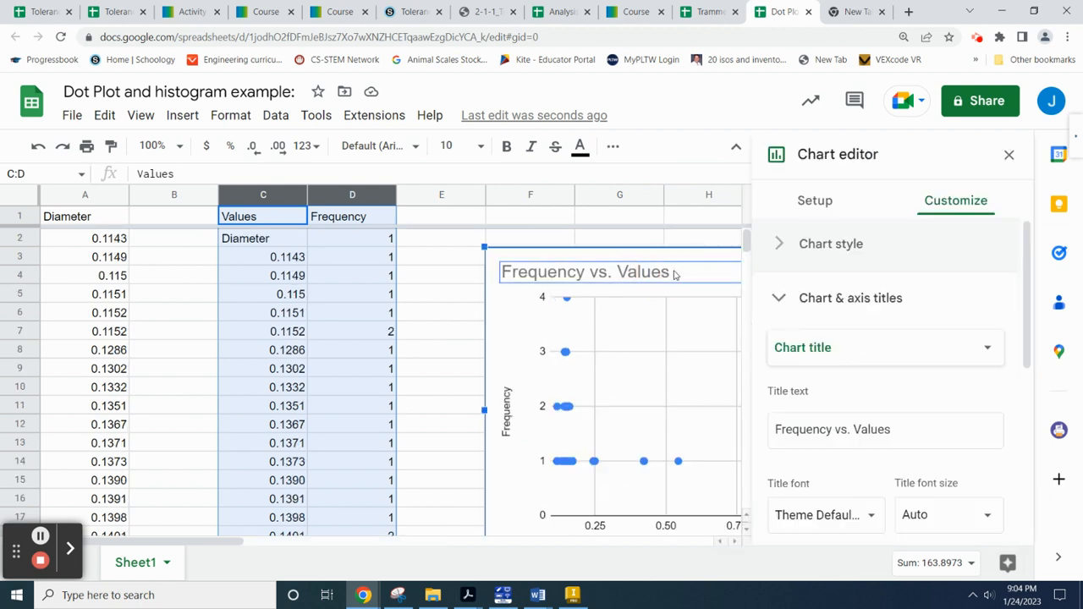
{"action": "triple_click", "coordinate": [674, 271]}
{"action": "key", "text": "BackSpace"}
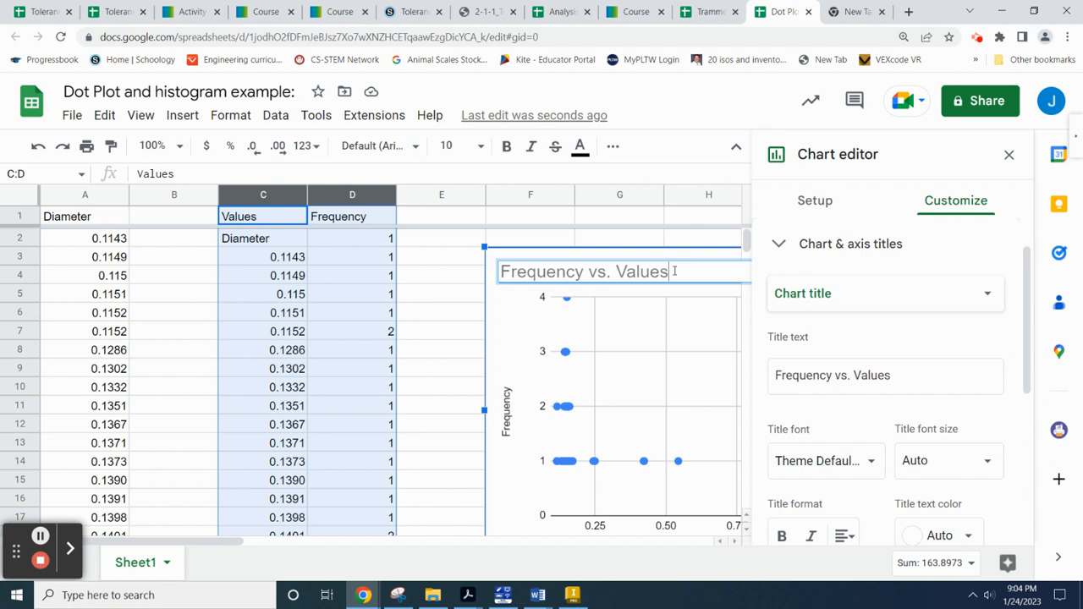
{"action": "type", "text": "Dot Plot"}
{"action": "key", "text": "Return"}
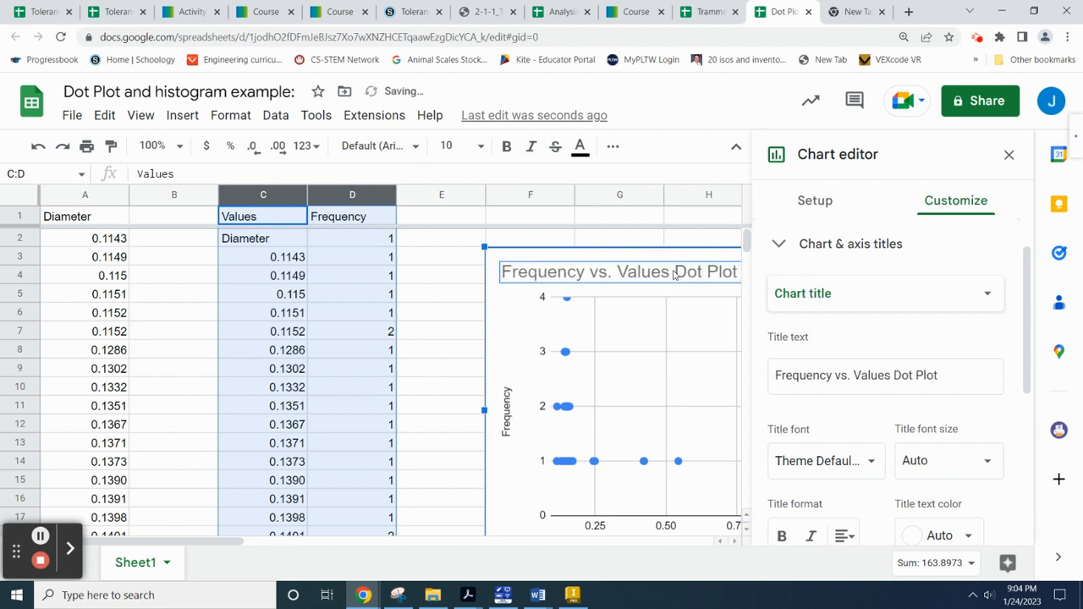
{"action": "left_click", "coordinate": [1008, 159]}
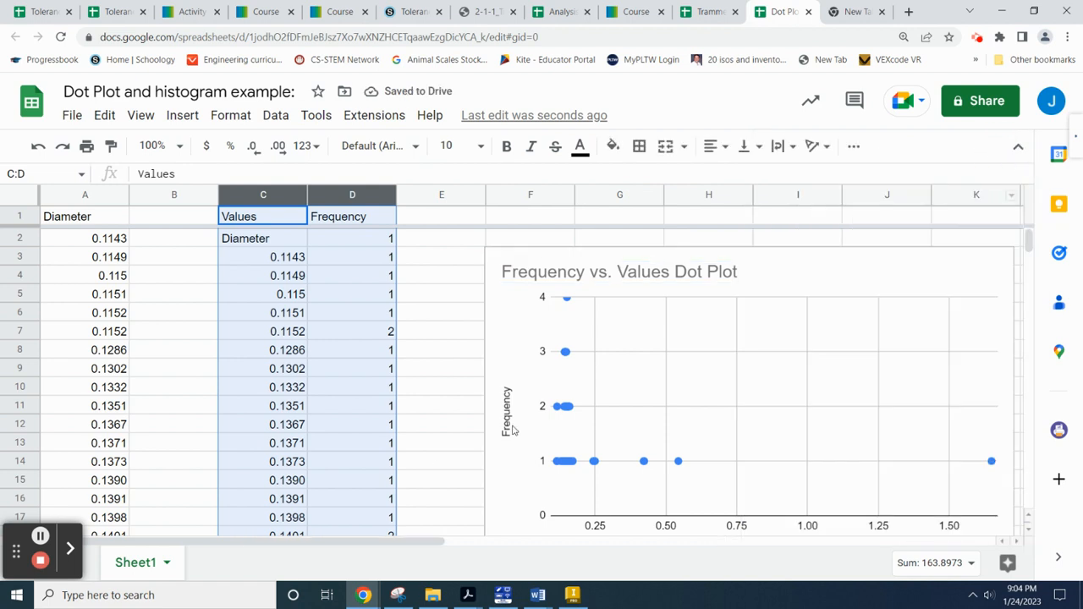
Enter the label "Standard Dev." in cell F23 below the dot plot.
{"action": "scroll", "coordinate": [533, 347], "scroll_direction": "down", "scroll_amount": 2}
{"action": "scroll", "coordinate": [518, 354], "scroll_direction": "down", "scroll_amount": 2}
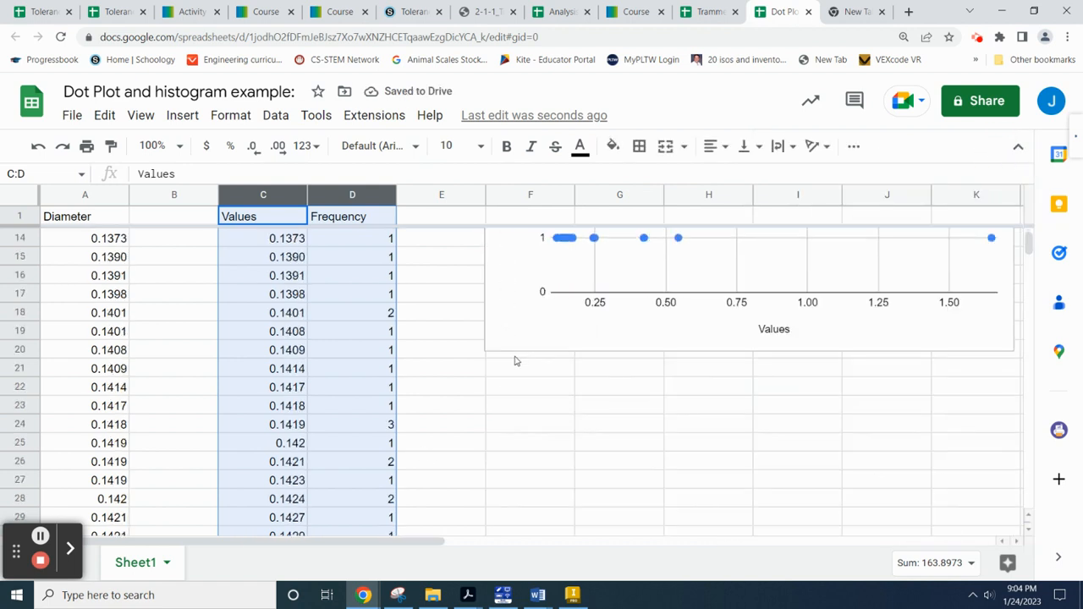
{"action": "left_click", "coordinate": [524, 411]}
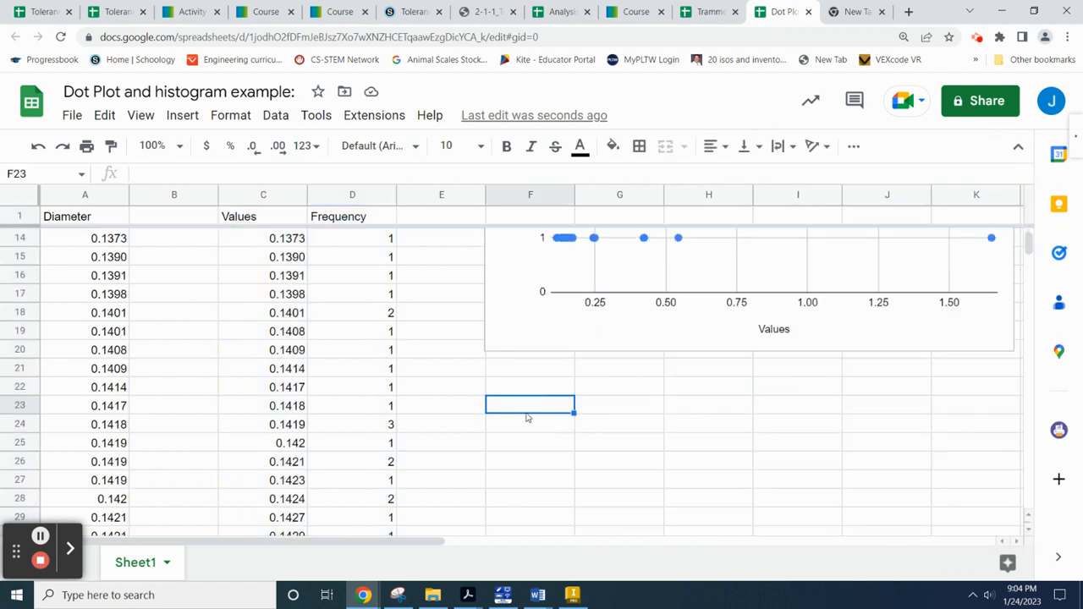
{"action": "scroll", "coordinate": [559, 444], "scroll_direction": "up", "scroll_amount": 4}
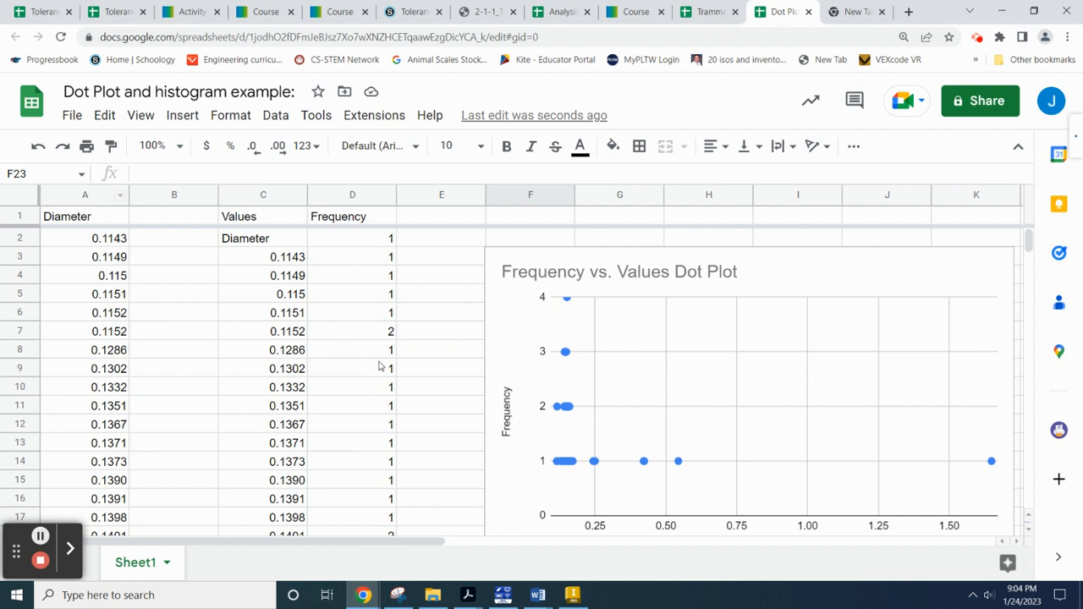
{"action": "scroll", "coordinate": [506, 381], "scroll_direction": "down", "scroll_amount": 5}
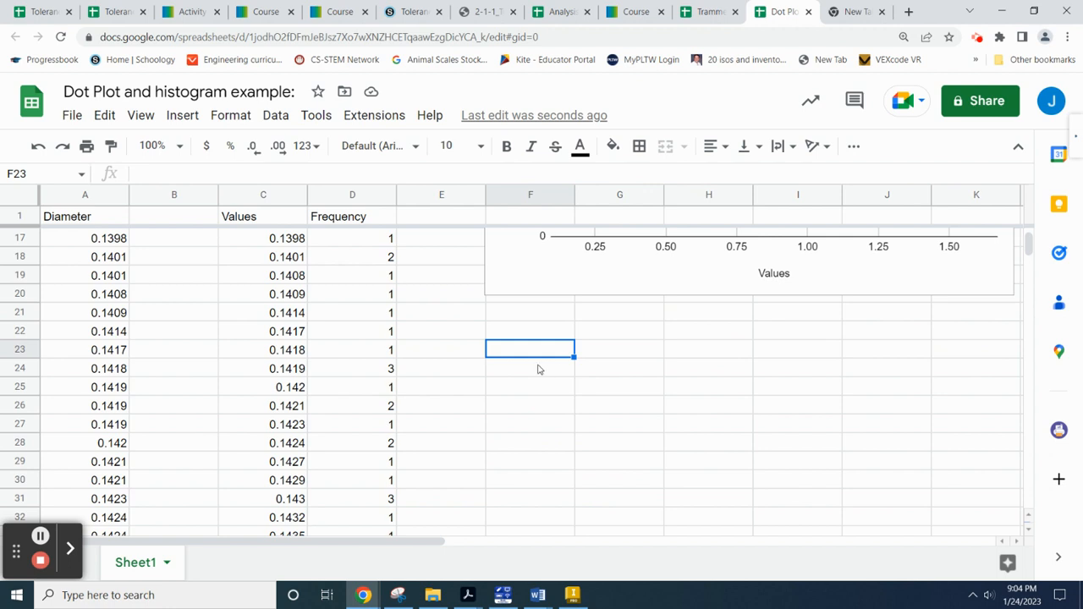
{"action": "type", "text": "Stan"}
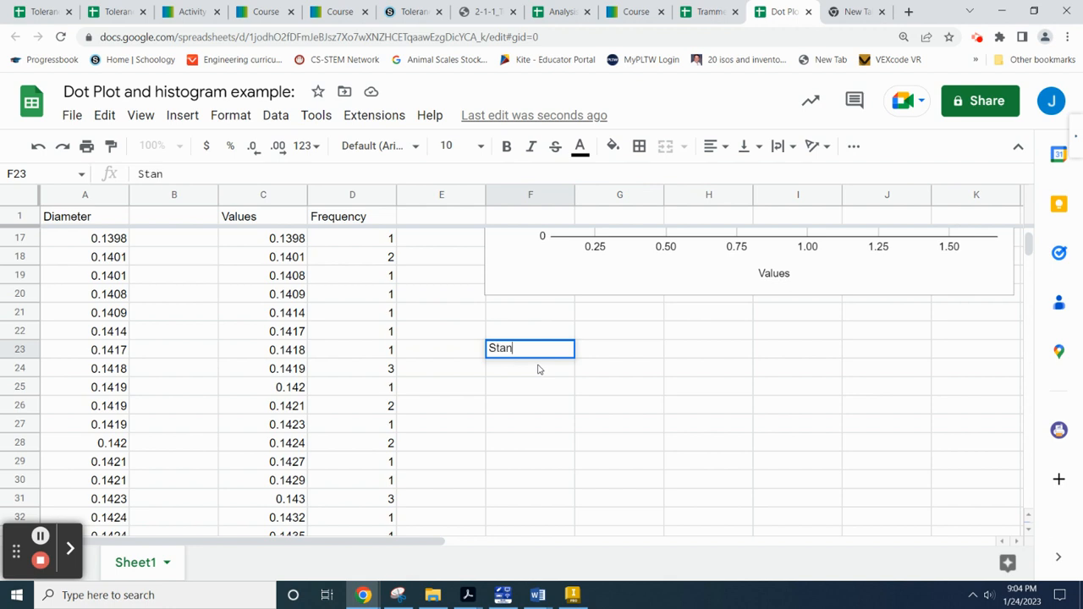
{"action": "type", "text": "dard Dev."}
{"action": "key", "text": "Return"}
Add the labels Mean, Median and Mode in cells F24 to F26.
{"action": "type", "text": "Mean"}
{"action": "key", "text": "Return"}
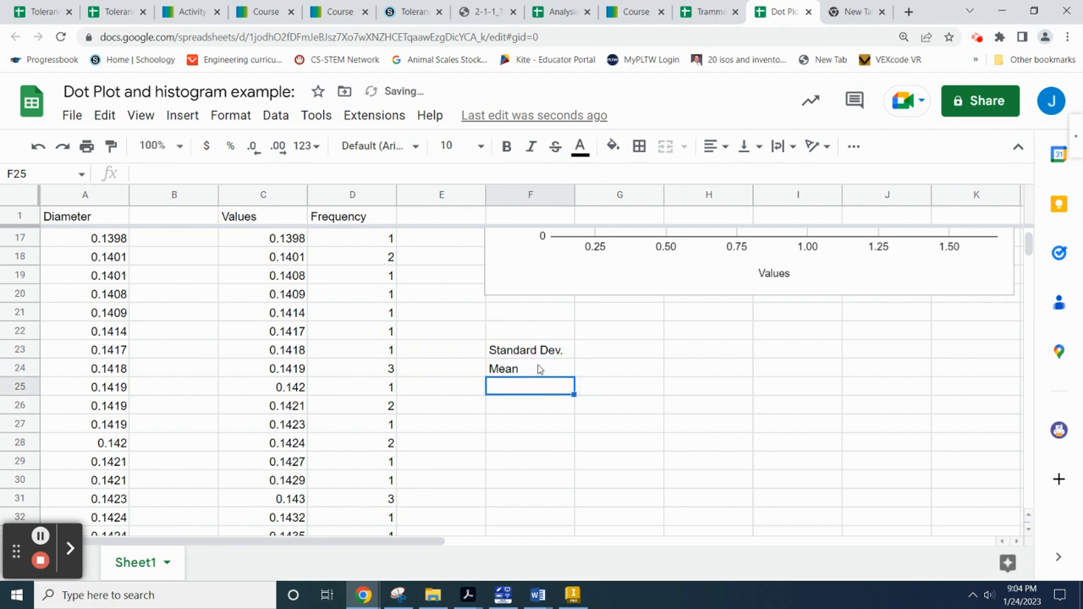
{"action": "type", "text": "Me"}
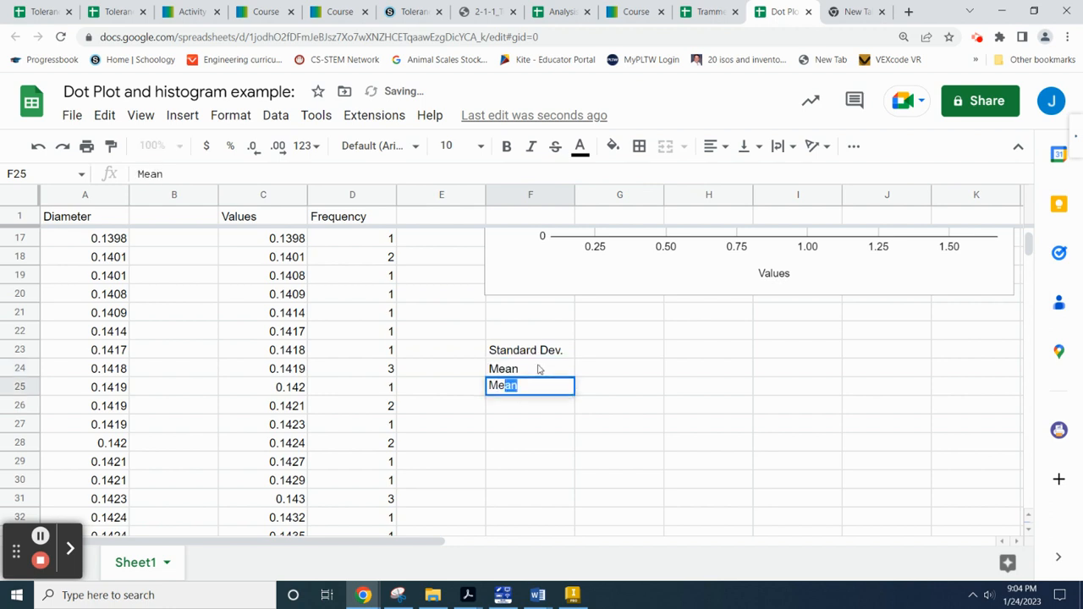
{"action": "type", "text": "dian"}
{"action": "key", "text": "Return"}
{"action": "type", "text": "Mode"}
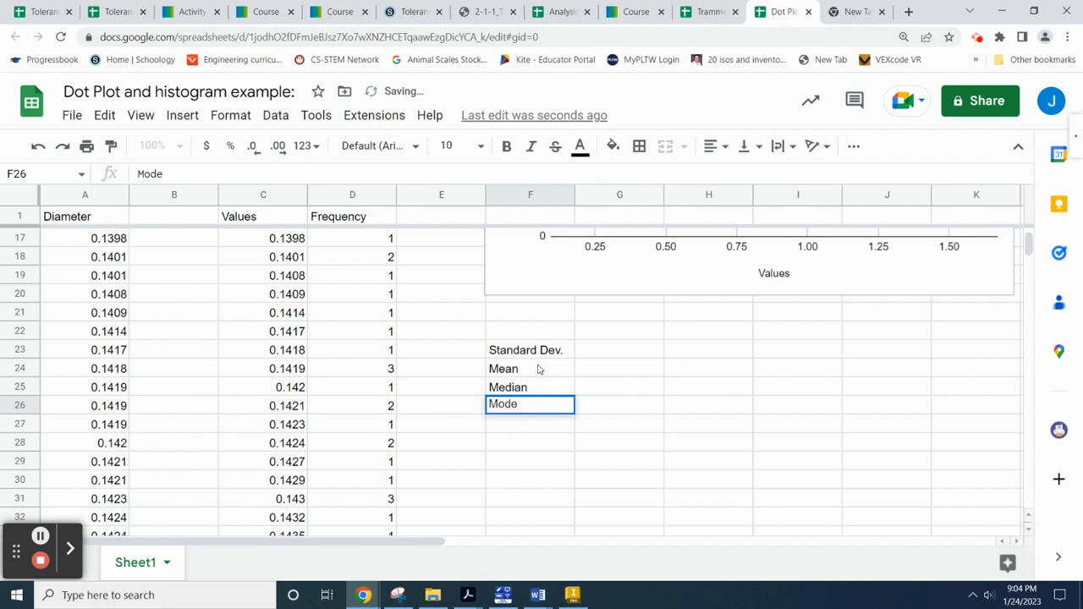
{"action": "key", "text": "Return"}
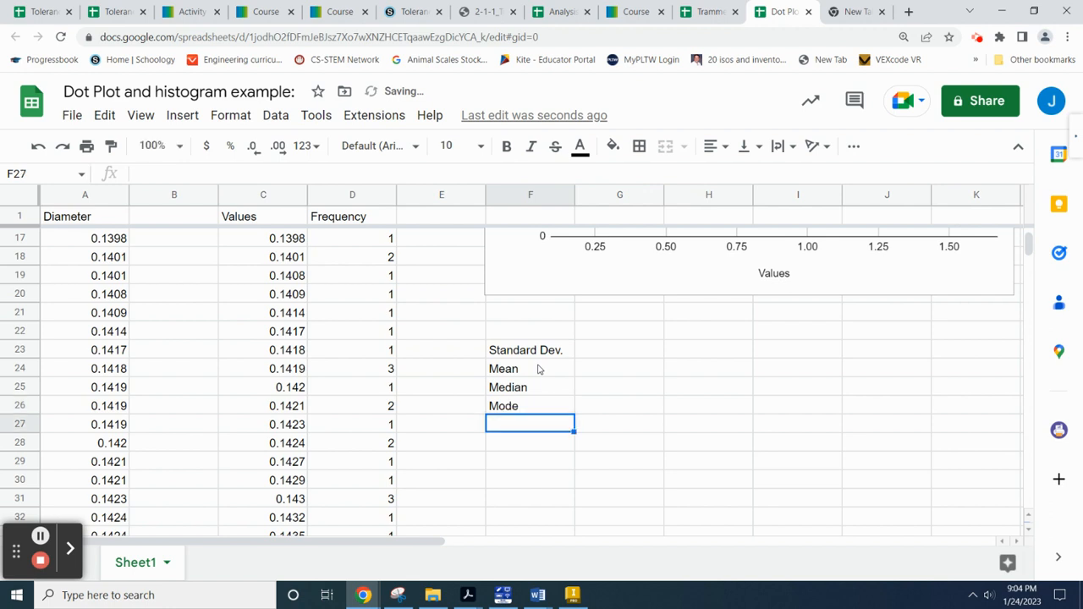
Add the labels Max, Min, Range and "Range / 7" in cells F27 to F30.
{"action": "type", "text": "Max"}
{"action": "key", "text": "Return"}
{"action": "type", "text": "Min"}
{"action": "key", "text": "Return"}
{"action": "type", "text": "Range"}
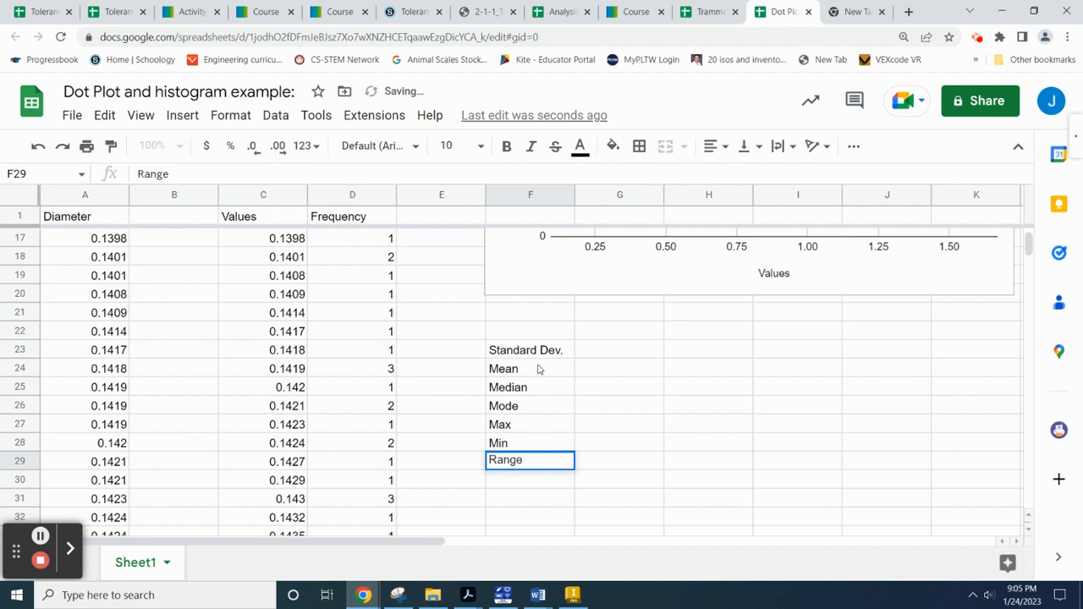
{"action": "key", "text": "Return"}
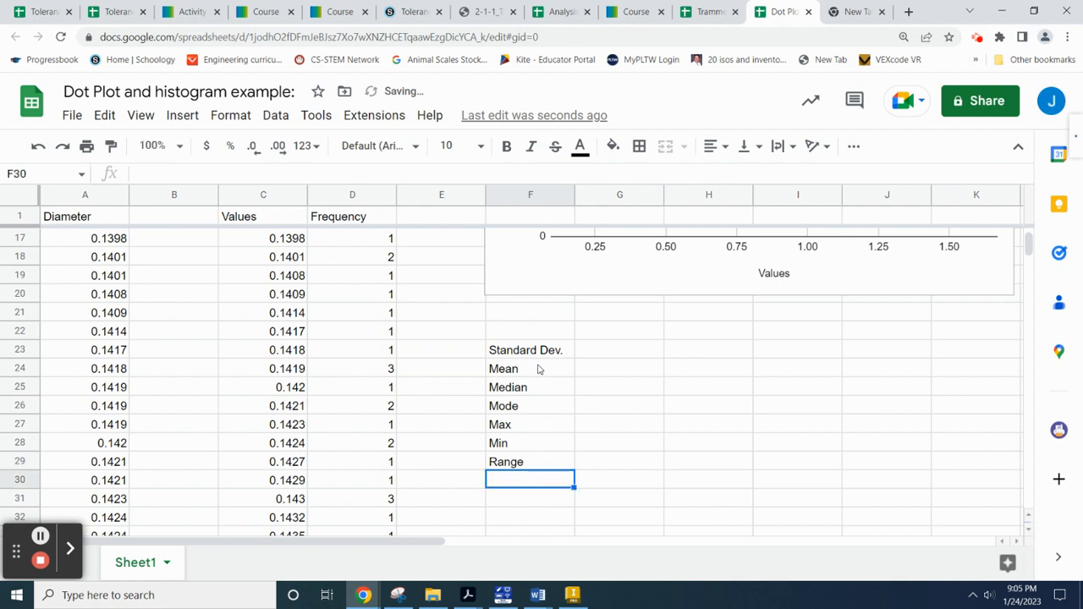
{"action": "type", "text": "Ra"}
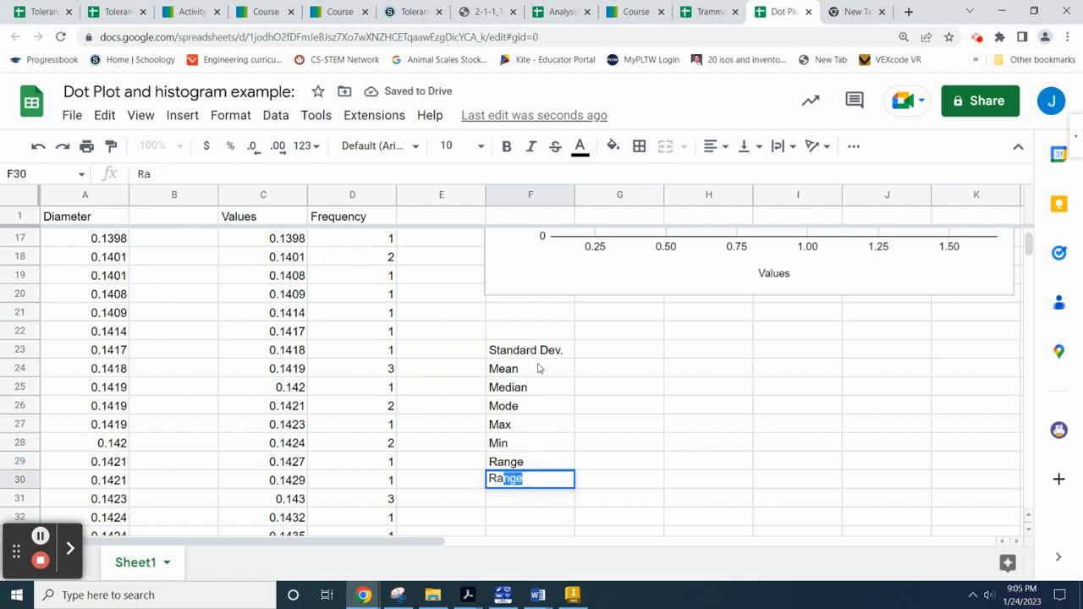
{"action": "type", "text": "nge / 7"}
Enter the formula =STDEV(A:A) in cell G23 to calculate the standard deviation of the diameters.
{"action": "left_click", "coordinate": [613, 351]}
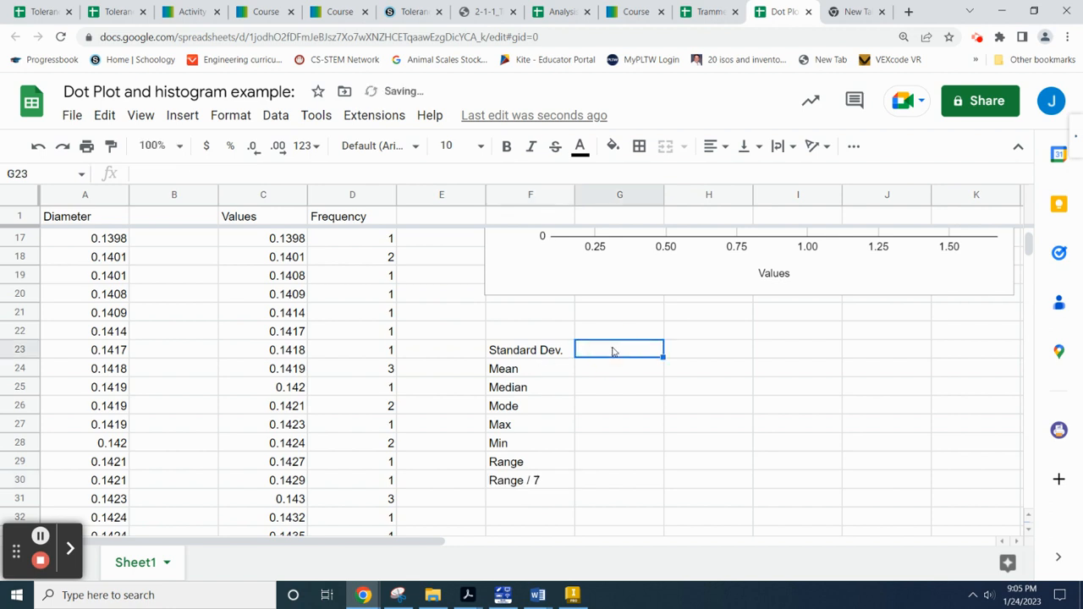
{"action": "left_click", "coordinate": [272, 173]}
{"action": "type", "text": "="}
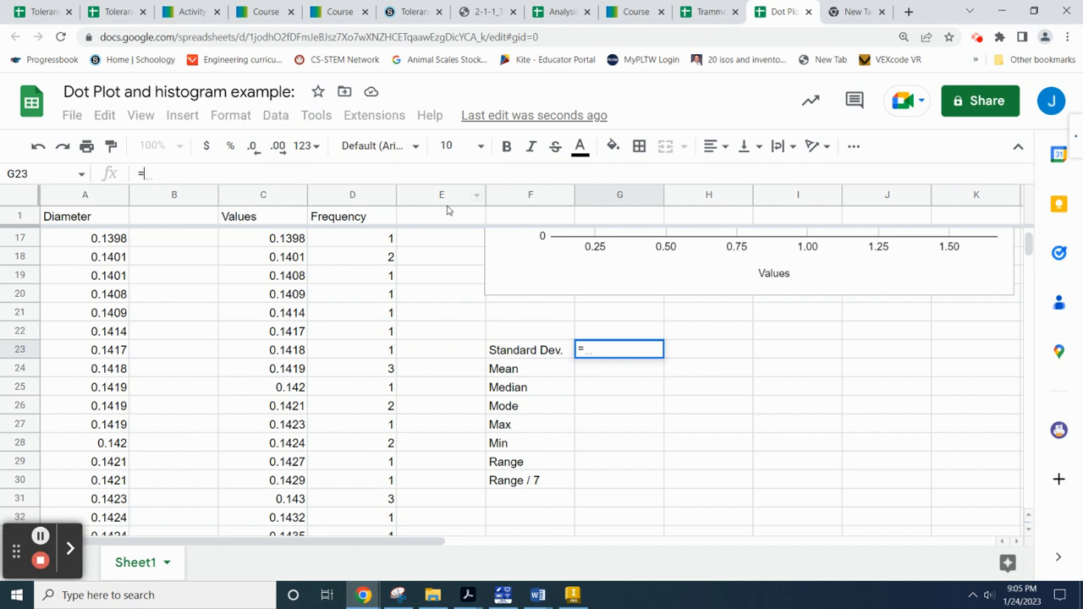
{"action": "type", "text": "st"}
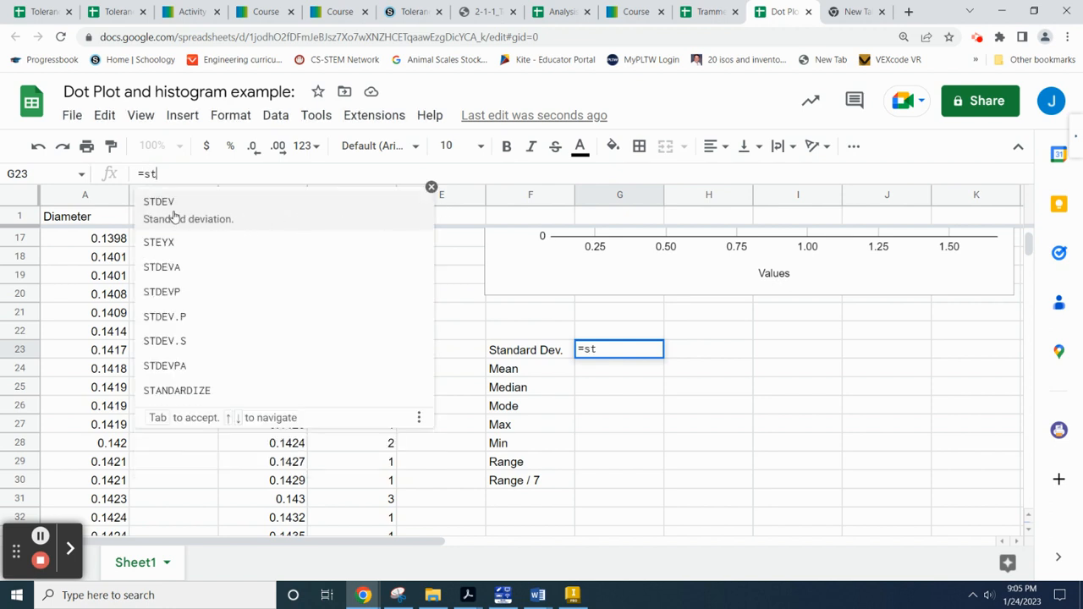
{"action": "left_click", "coordinate": [170, 205]}
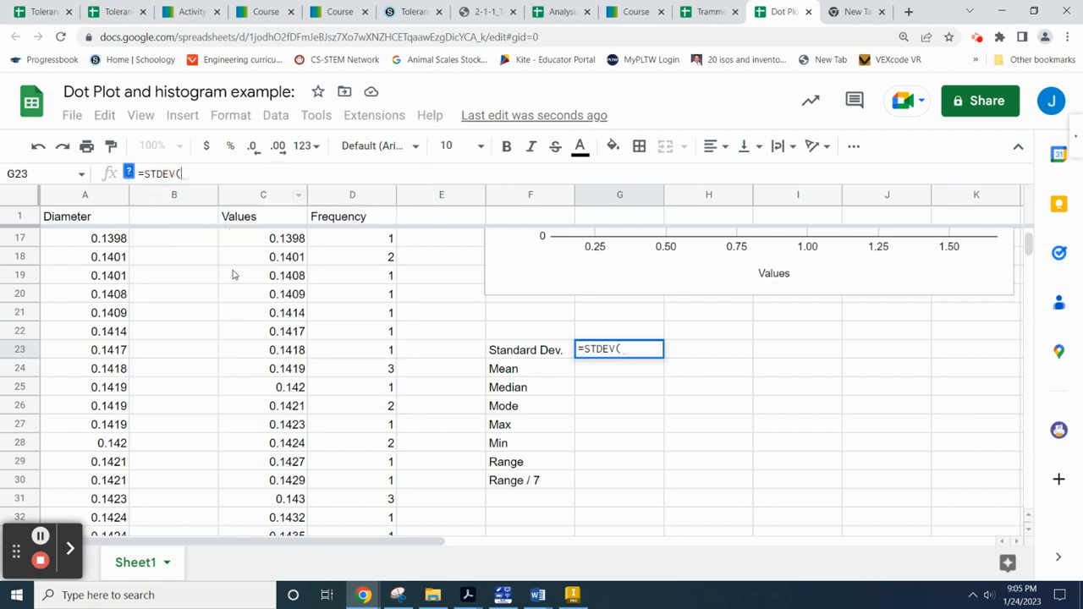
{"action": "left_click", "coordinate": [86, 196]}
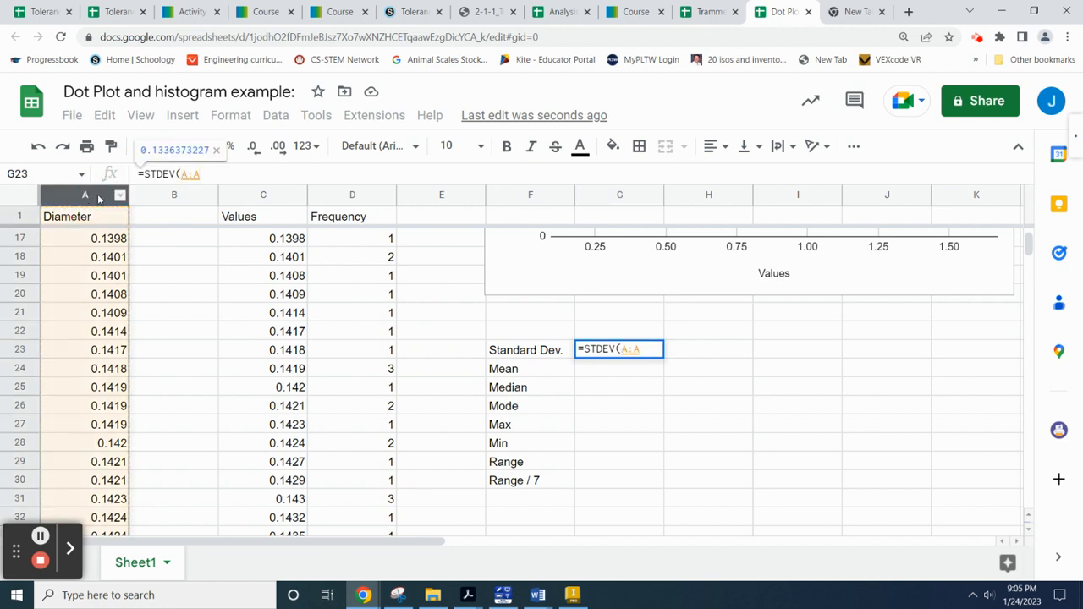
{"action": "type", "text": ")"}
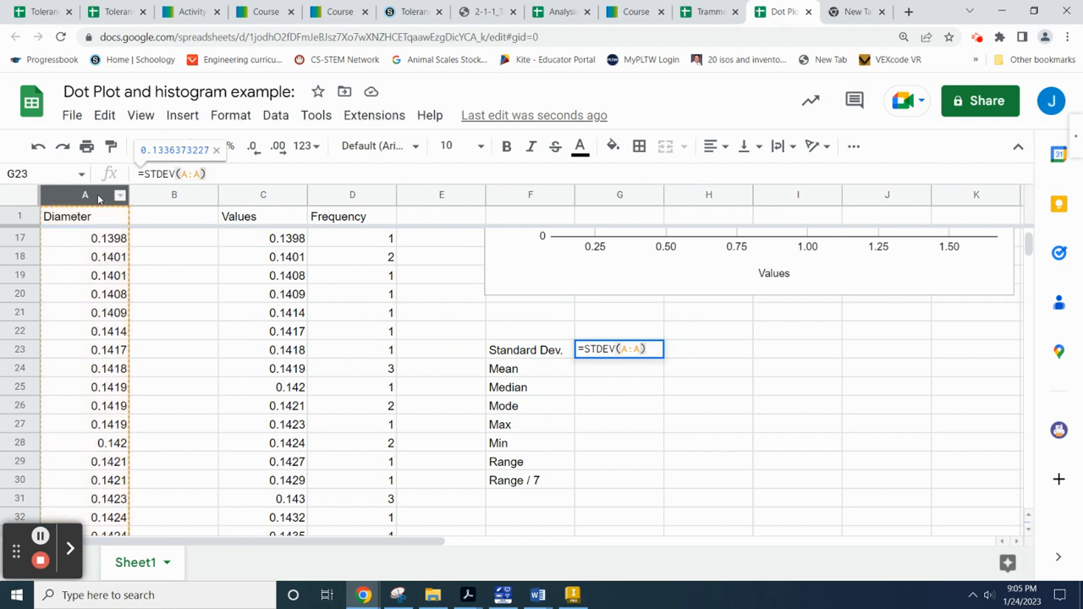
{"action": "key", "text": "Return"}
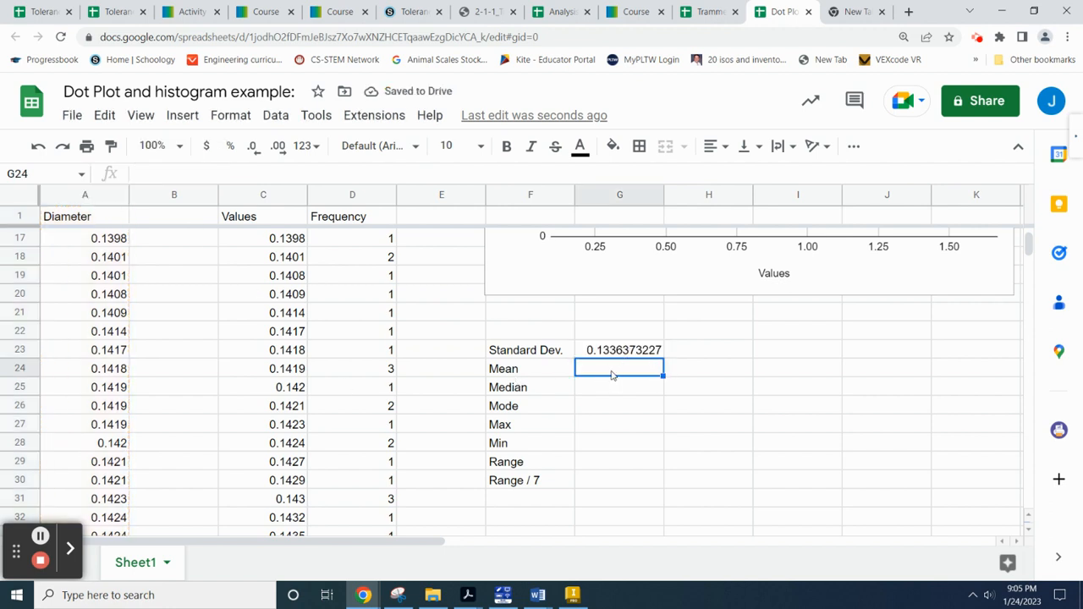
Enter the formula =AVERAGE(A:A) in cell G24 to calculate the mean diameter.
{"action": "type", "text": "="}
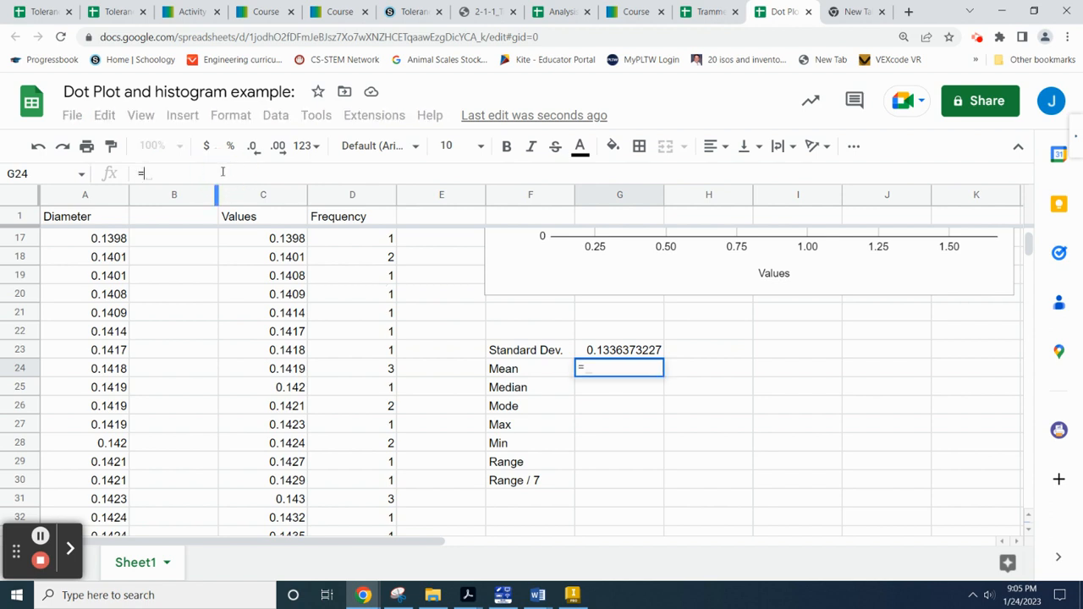
{"action": "type", "text": "ave"}
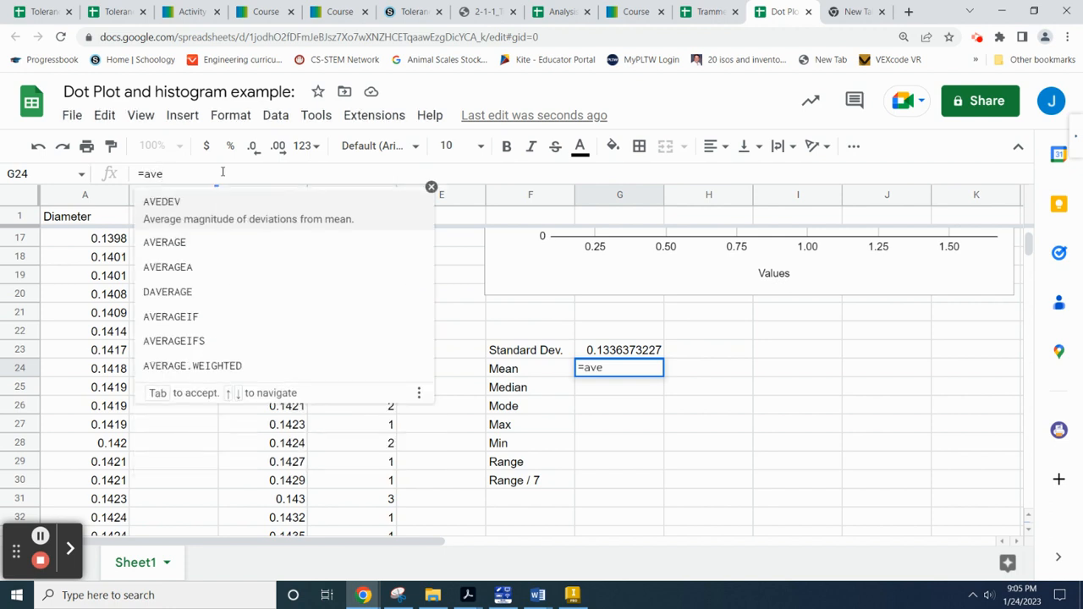
{"action": "left_click", "coordinate": [189, 243]}
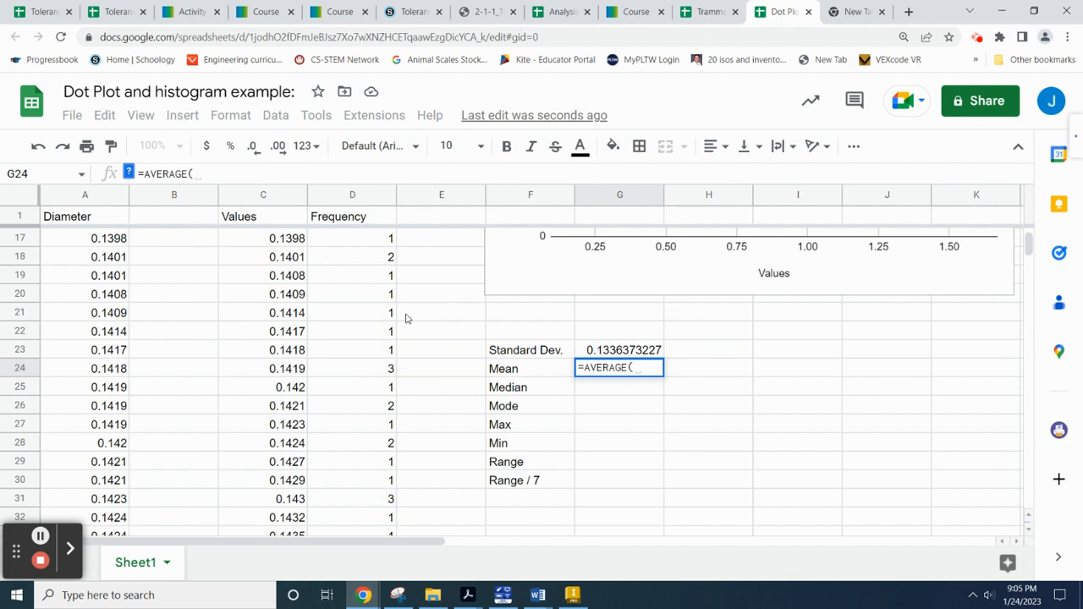
{"action": "left_click", "coordinate": [100, 198]}
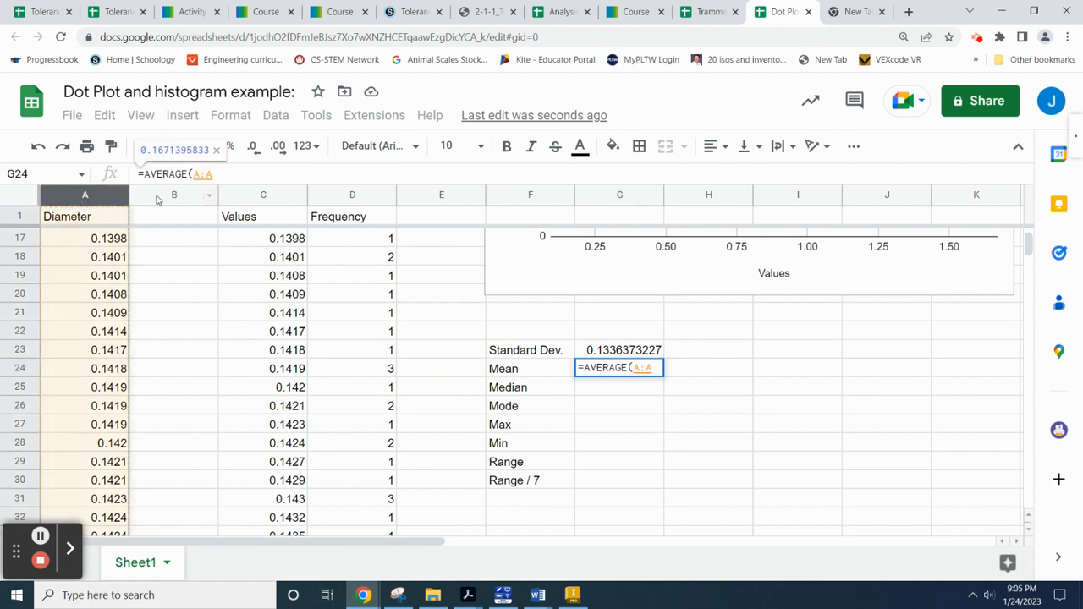
{"action": "type", "text": ")"}
{"action": "key", "text": "Return"}
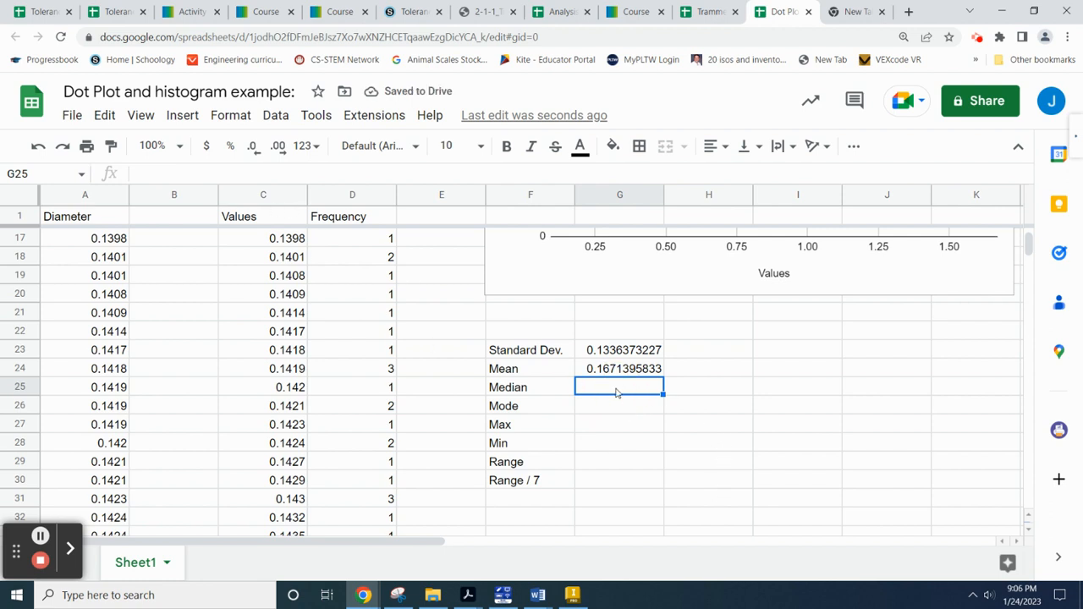
Enter the formula =MEDIAN(A:A) in cell G25 to calculate the median diameter.
{"action": "type", "text": "=med"}
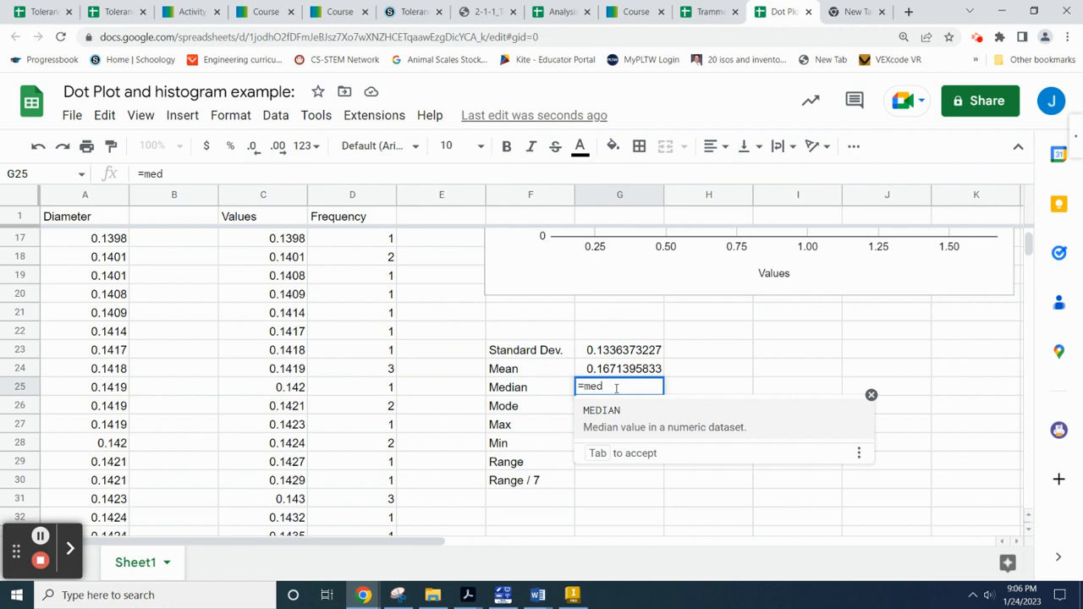
{"action": "left_click", "coordinate": [652, 428]}
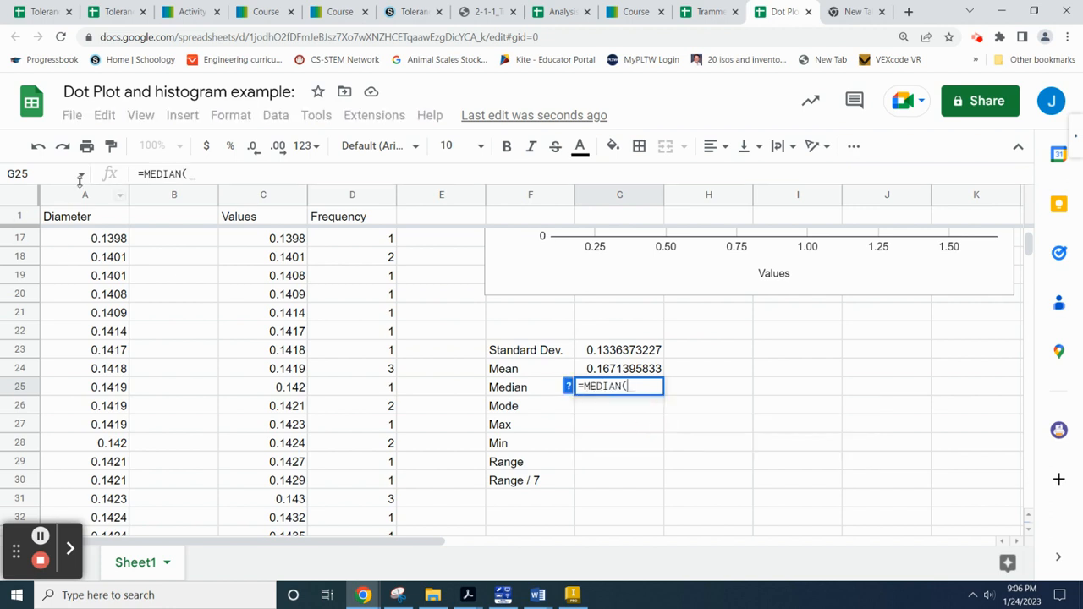
{"action": "left_click", "coordinate": [85, 196]}
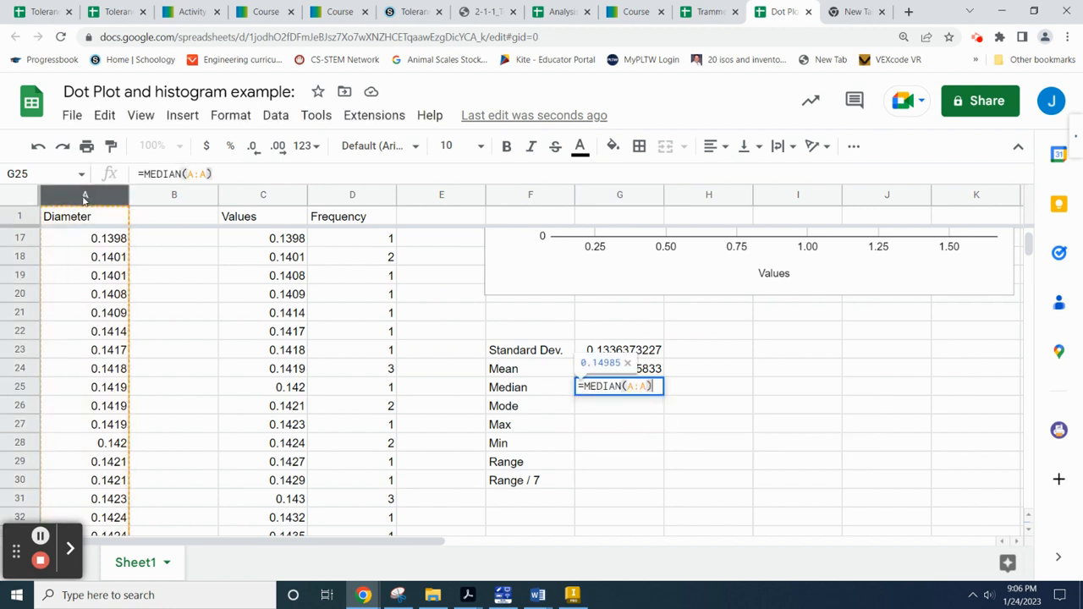
{"action": "key", "text": "Return"}
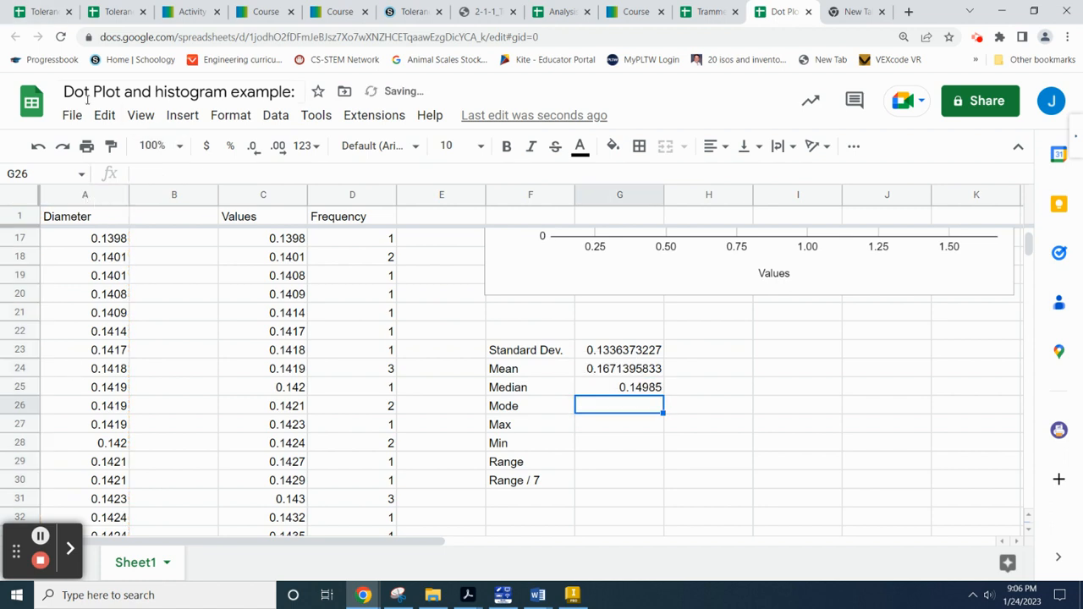
Enter the formula =MODE(A:A) in cell G26 to calculate the mode of the diameters.
{"action": "left_click", "coordinate": [189, 176]}
{"action": "type", "text": "=mode"}
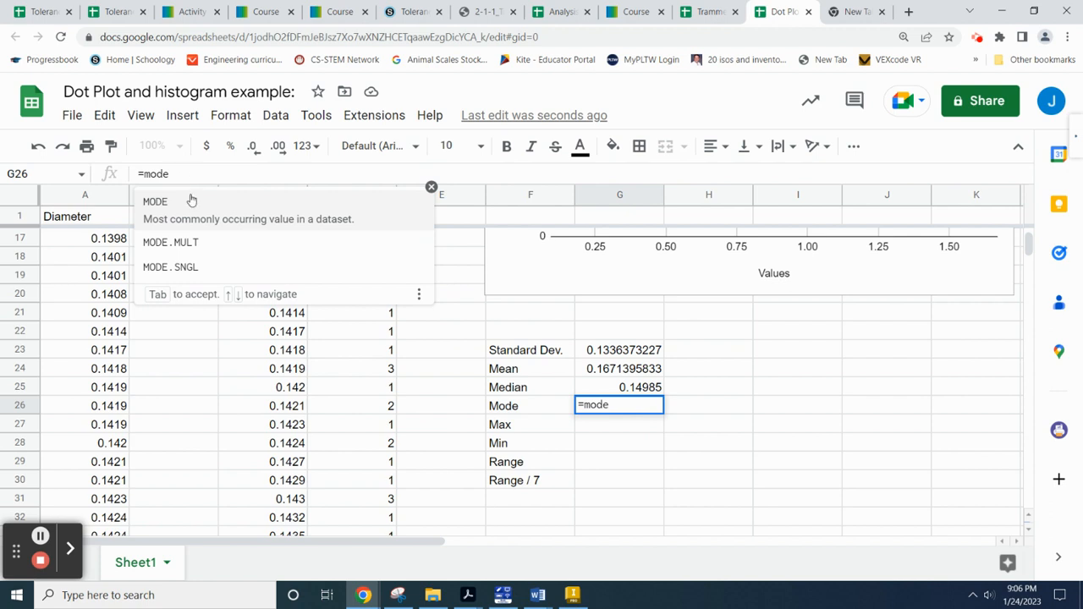
{"action": "left_click", "coordinate": [193, 207]}
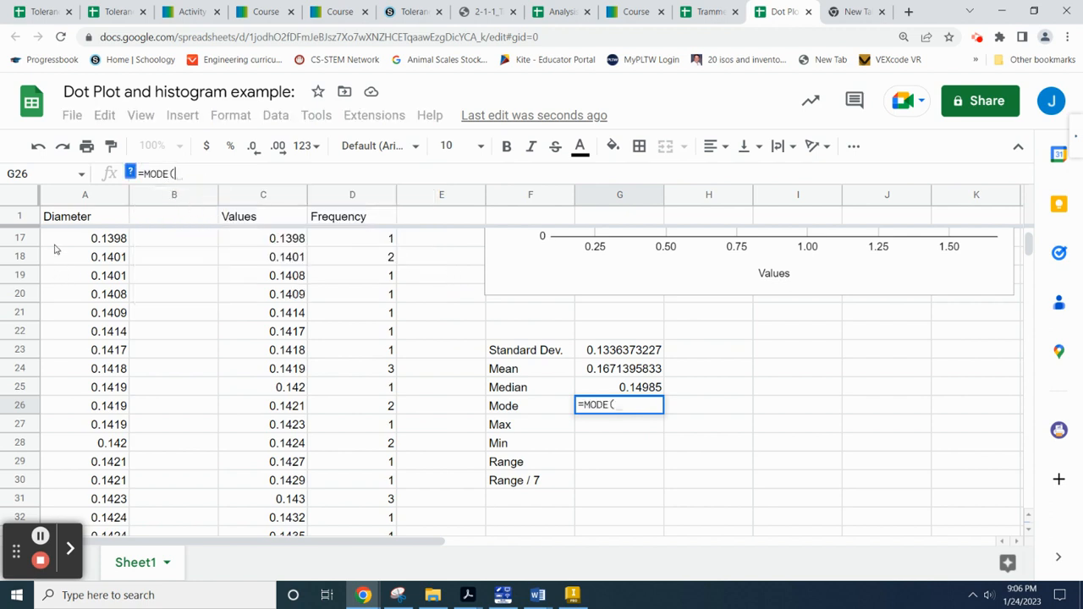
{"action": "left_click", "coordinate": [96, 197]}
{"action": "type", "text": ")"}
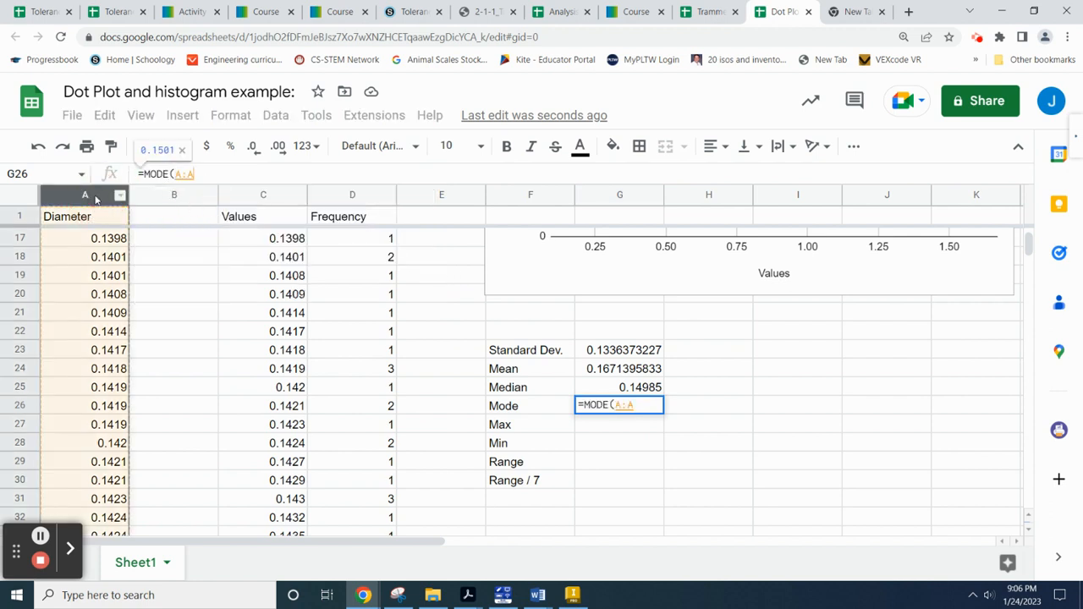
{"action": "key", "text": "Return"}
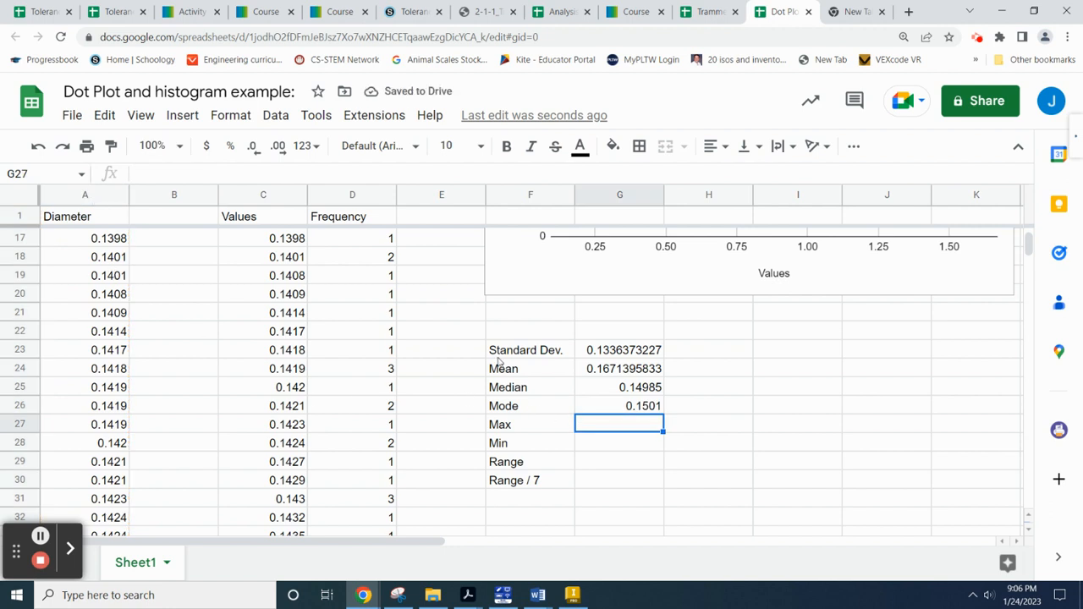
Enter the formula =MAX(A:A) in cell G27 to find the largest diameter.
{"action": "type", "text": "=max"}
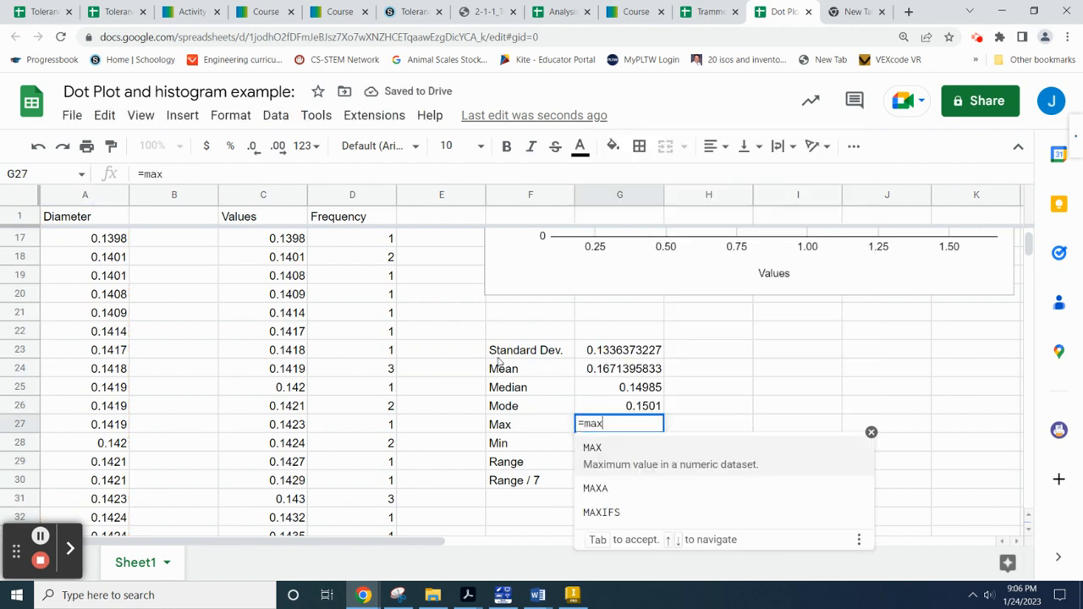
{"action": "left_click", "coordinate": [717, 453]}
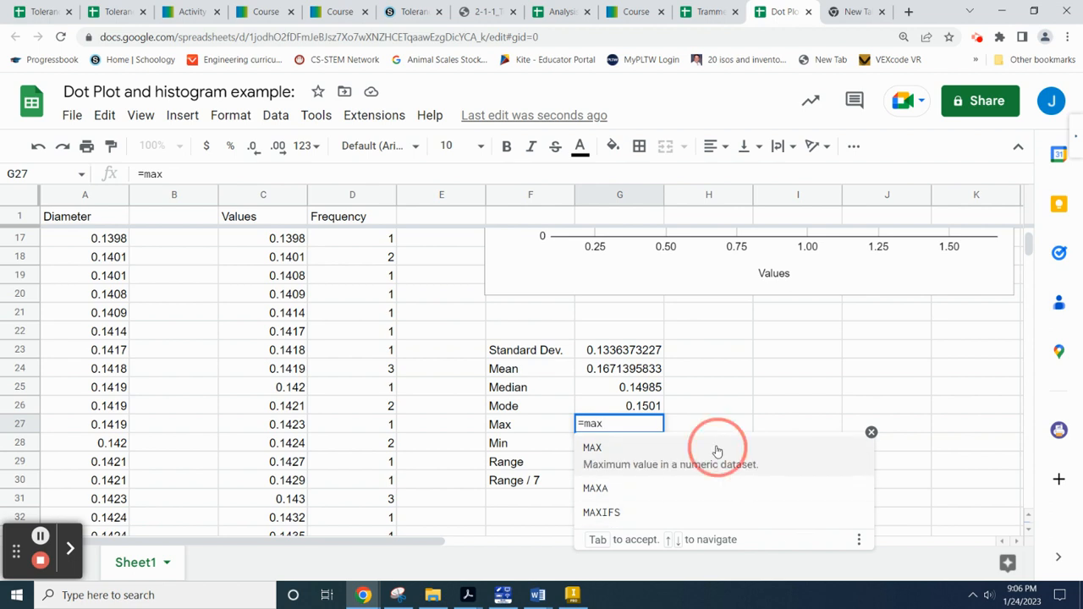
{"action": "left_click", "coordinate": [92, 197]}
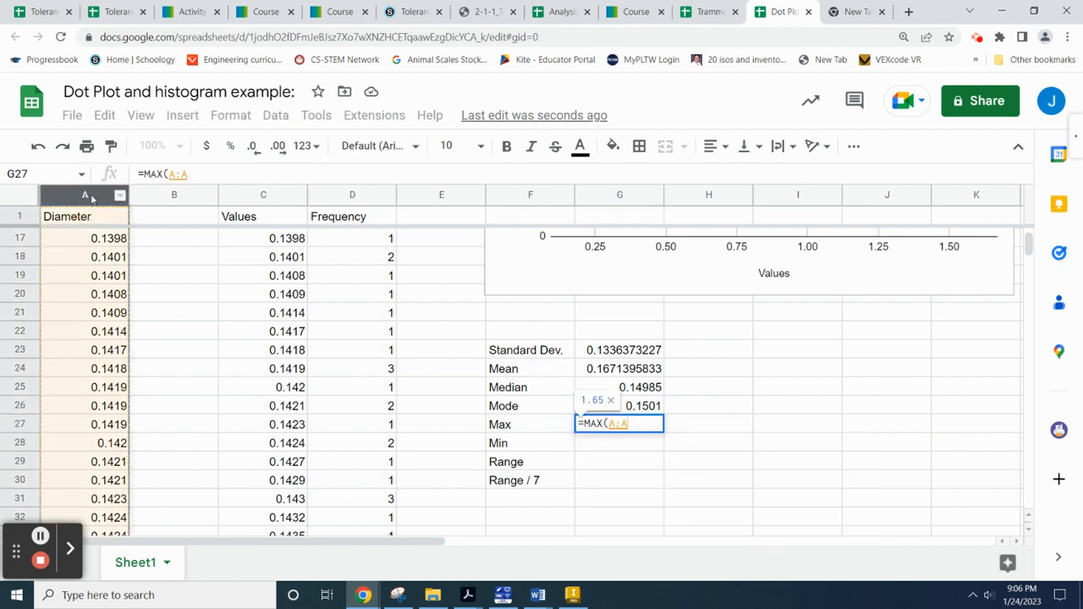
{"action": "type", "text": ")"}
{"action": "key", "text": "Return"}
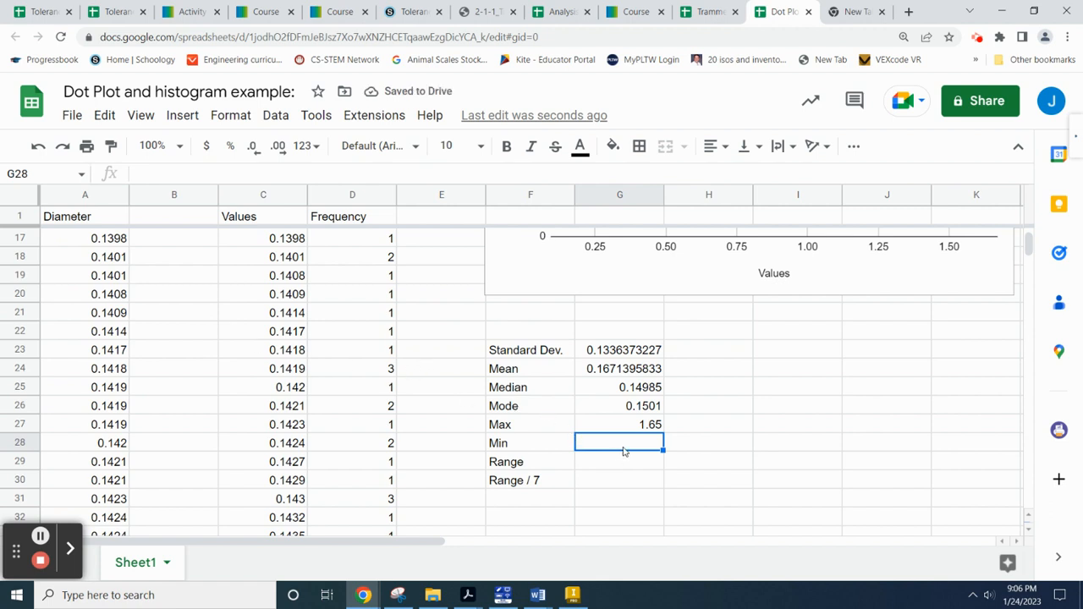
Enter the formula =MIN(A:A) in cell G28 to find the smallest diameter.
{"action": "left_click", "coordinate": [157, 170]}
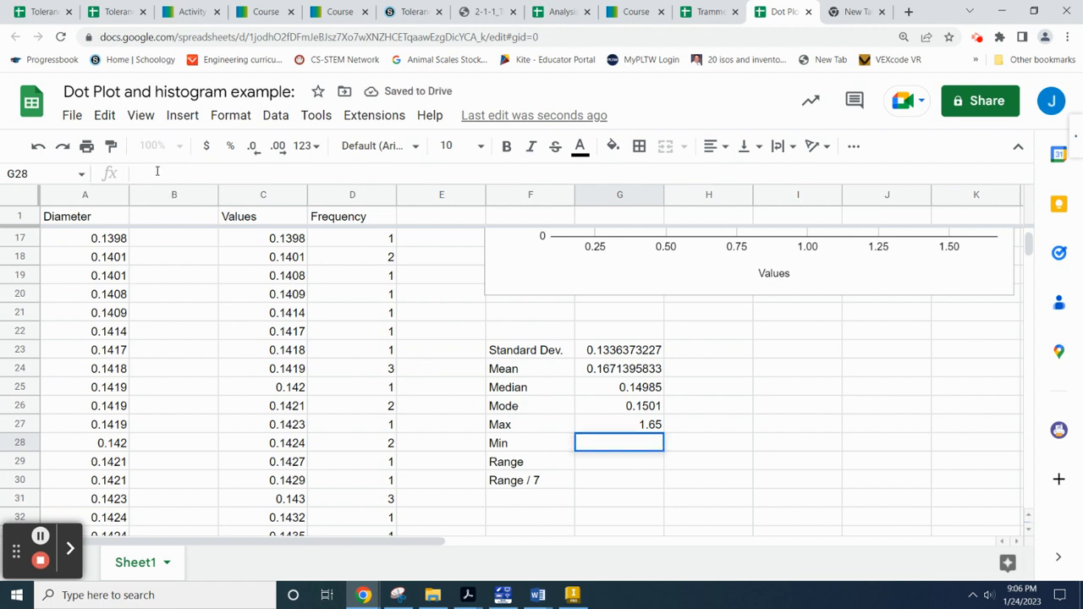
{"action": "type", "text": "=min"}
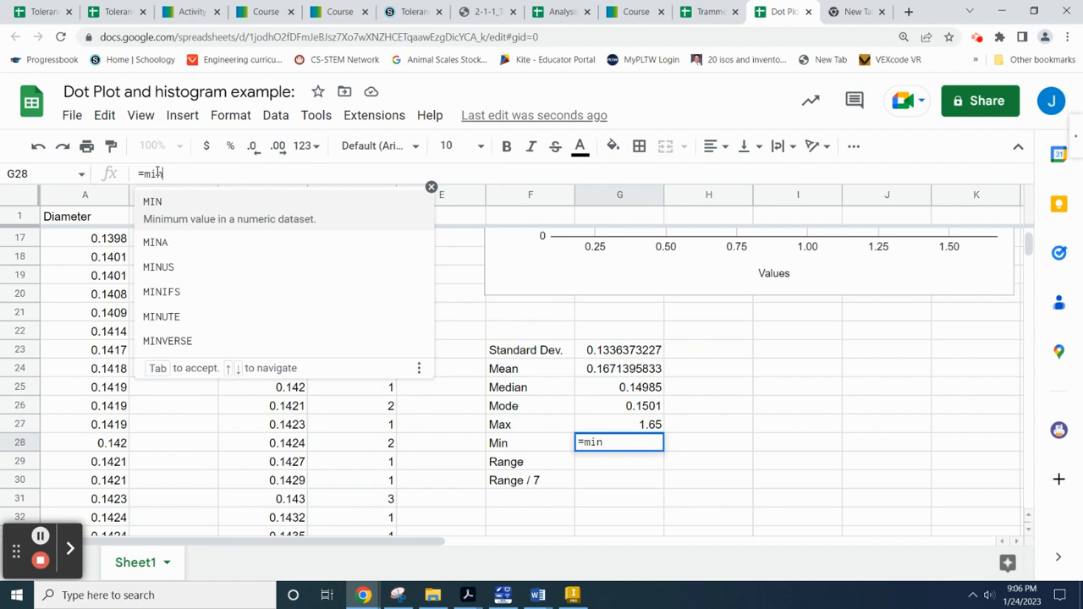
{"action": "left_click", "coordinate": [168, 213]}
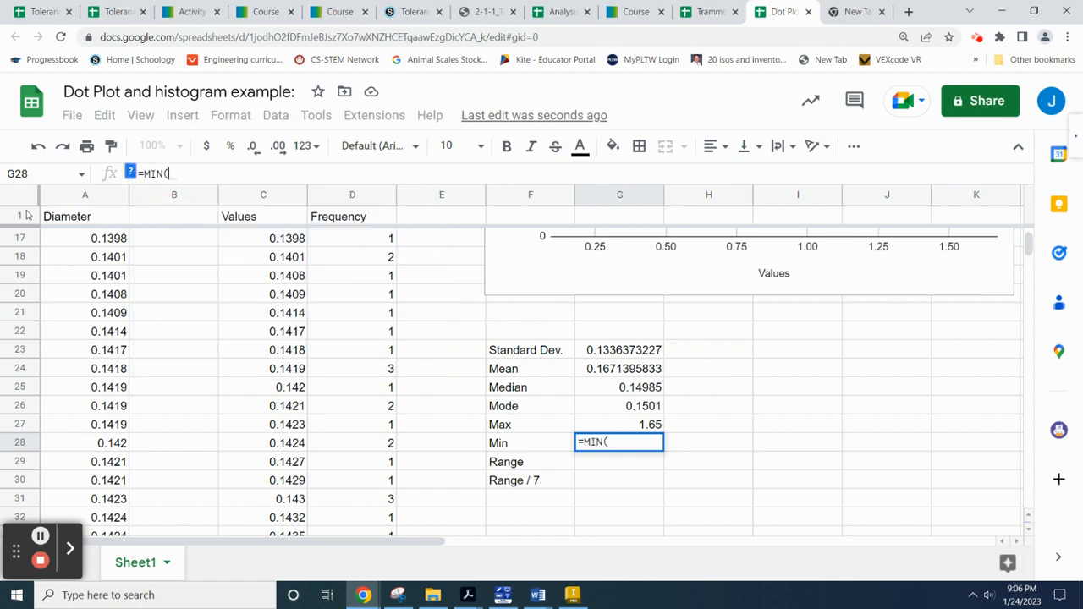
{"action": "left_click", "coordinate": [71, 197]}
{"action": "type", "text": ")"}
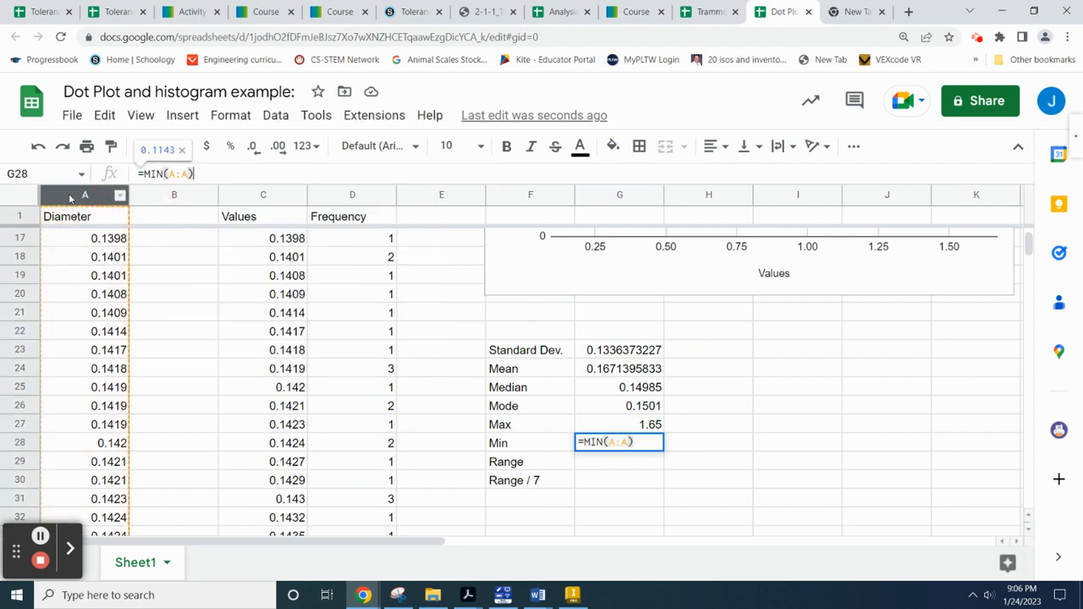
{"action": "key", "text": "Return"}
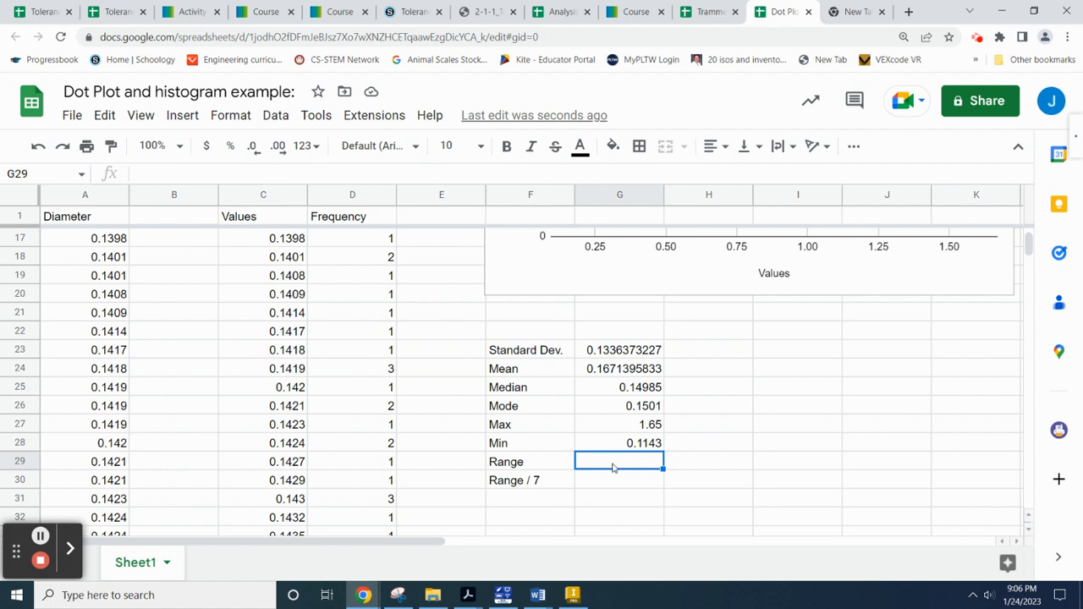
Enter the formula =(G27-G28) in cell G29 to calculate the range of the diameters.
{"action": "type", "text": "="}
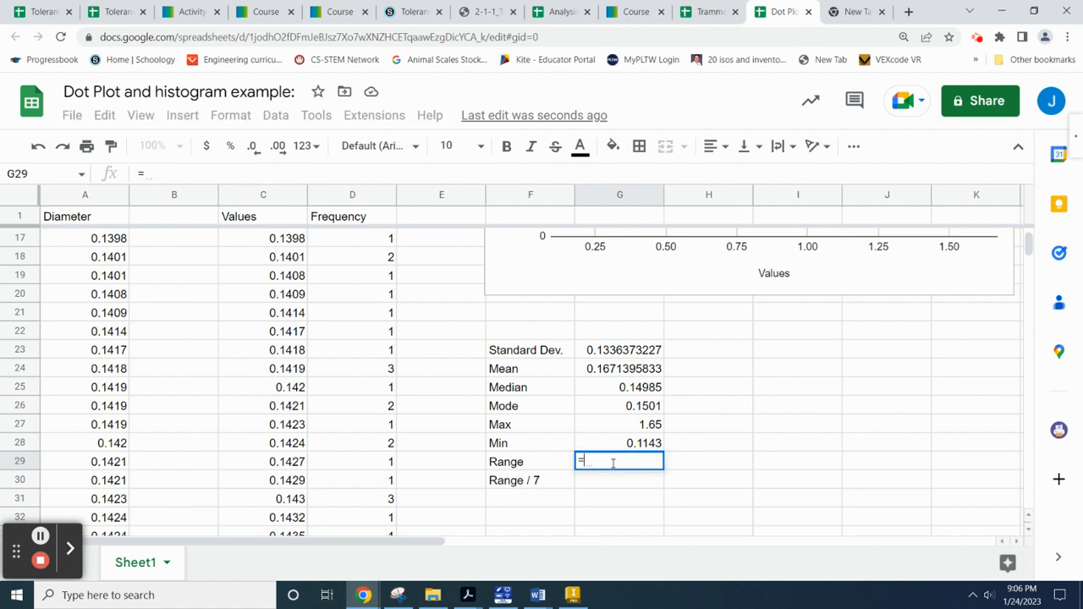
{"action": "type", "text": "("}
{"action": "left_click", "coordinate": [648, 428]}
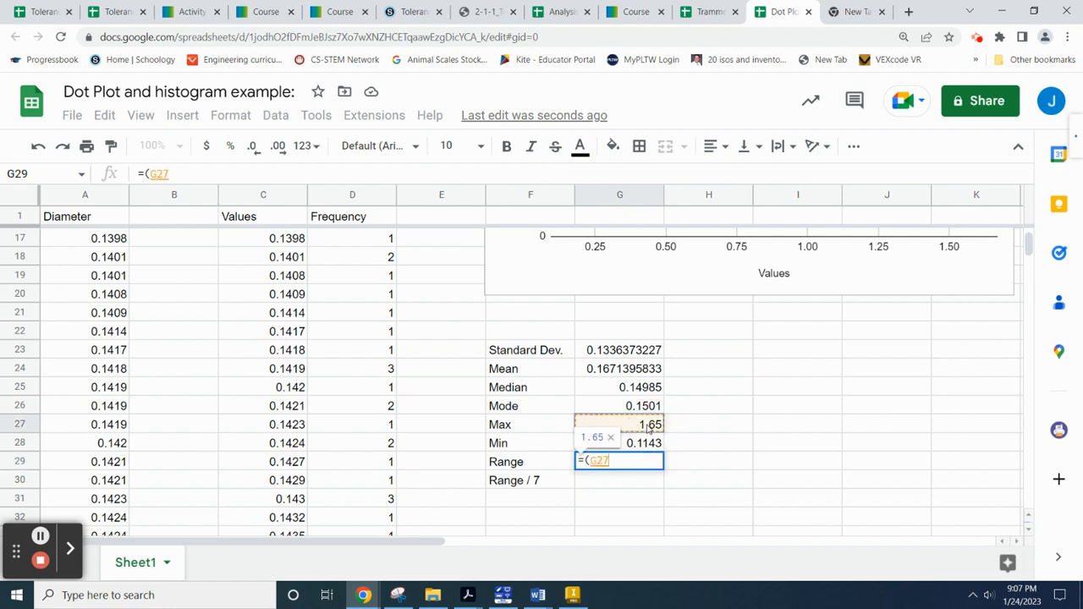
{"action": "type", "text": "-"}
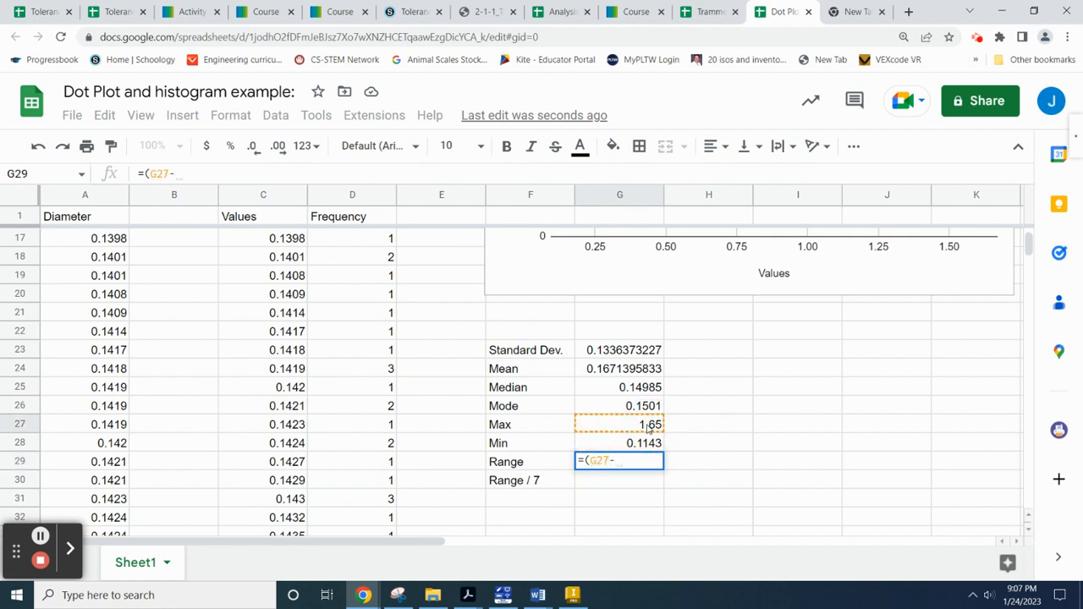
{"action": "left_click", "coordinate": [652, 443]}
{"action": "type", "text": ")"}
{"action": "key", "text": "Return"}
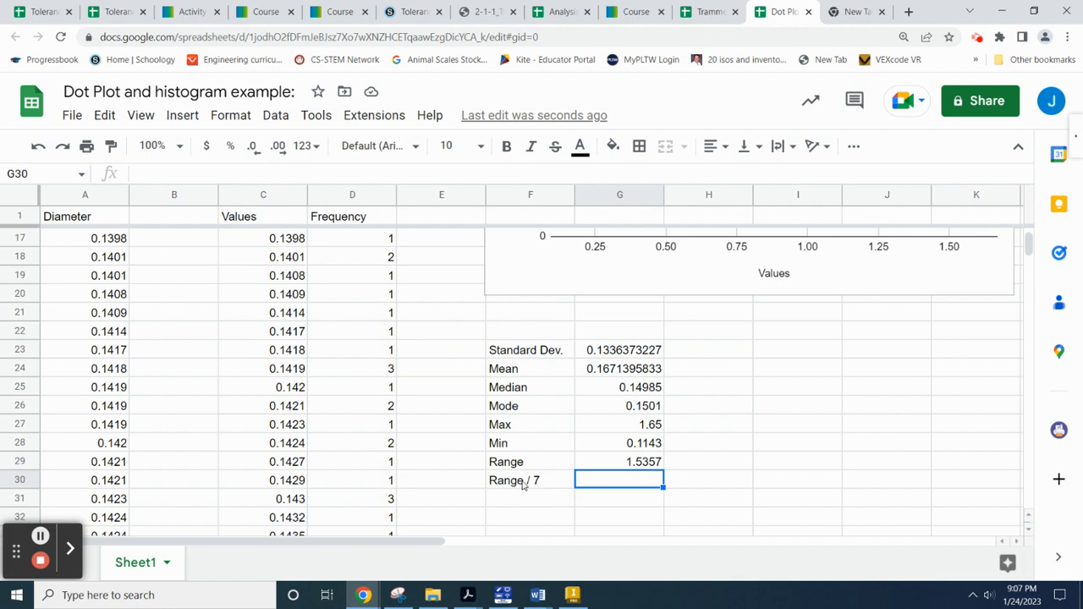
Enter the formula =(G29/7) in cell G30 to divide the range into seven intervals.
{"action": "left_click", "coordinate": [619, 482]}
{"action": "type", "text": "="}
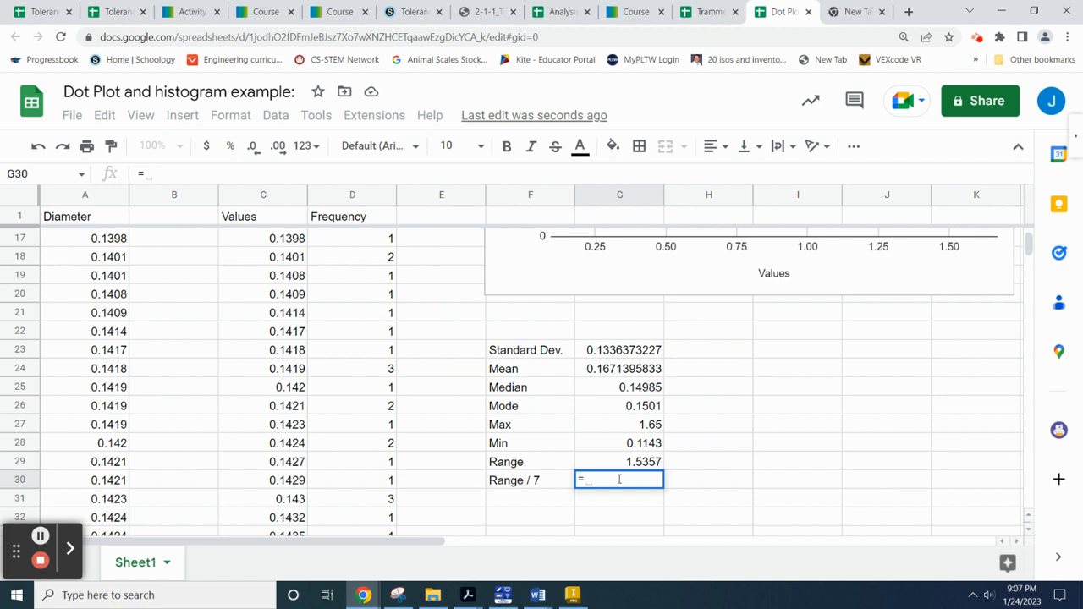
{"action": "type", "text": "("}
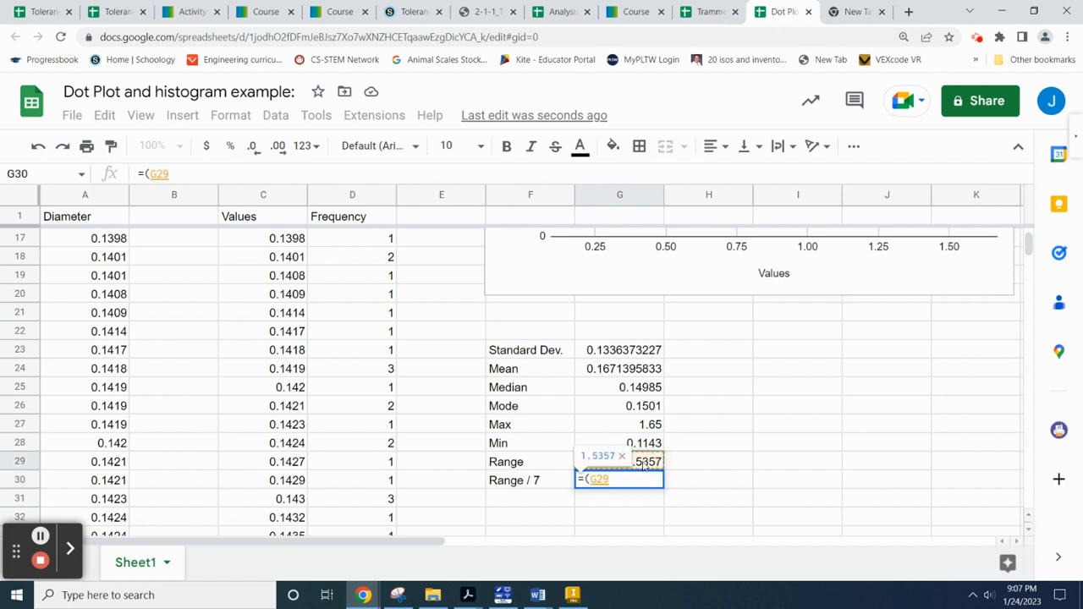
{"action": "type", "text": "/"}
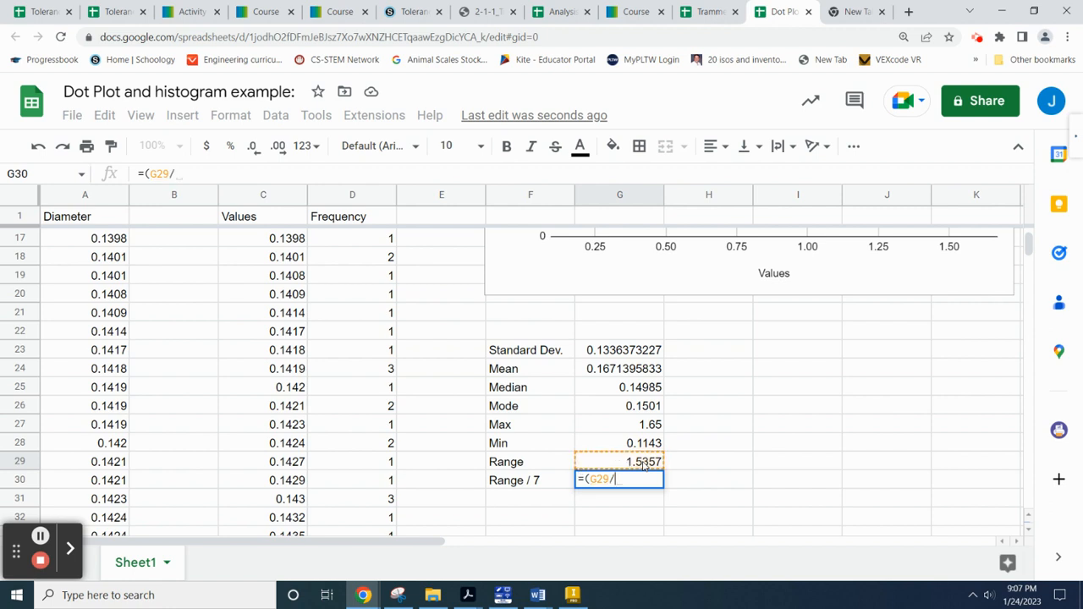
{"action": "type", "text": "7)"}
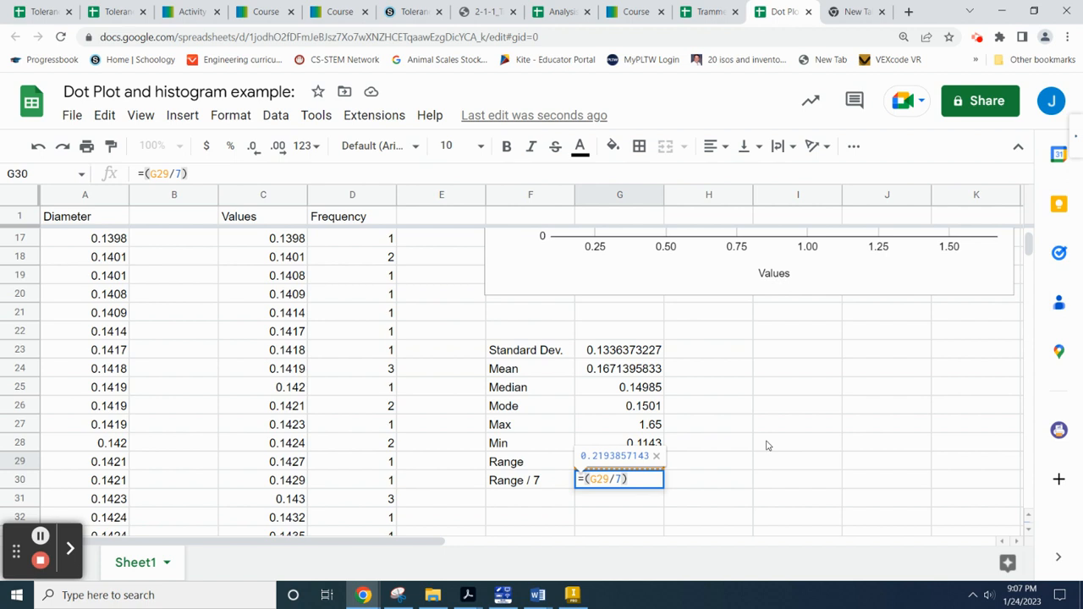
{"action": "key", "text": "Return"}
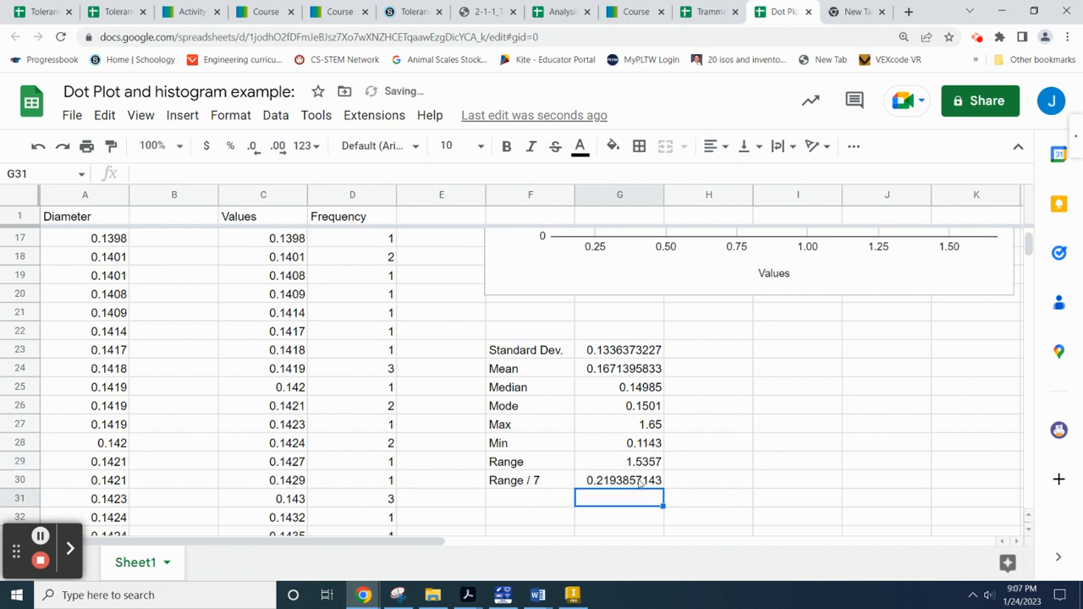
{"action": "scroll", "coordinate": [765, 354], "scroll_direction": "down", "scroll_amount": 1}
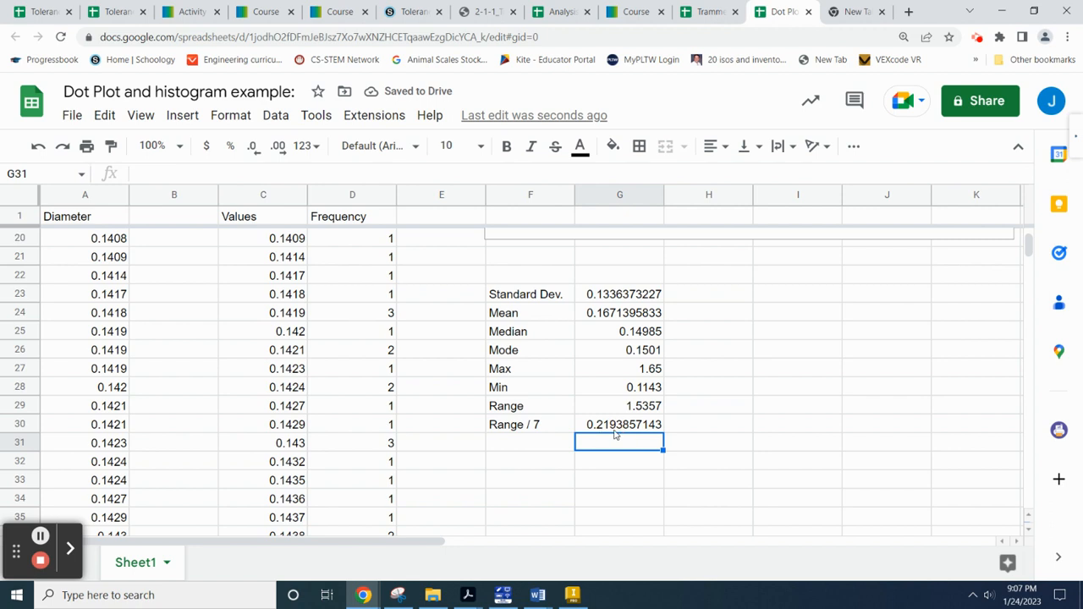
{"action": "scroll", "coordinate": [633, 432], "scroll_direction": "up", "scroll_amount": 2}
{"action": "scroll", "coordinate": [633, 433], "scroll_direction": "down", "scroll_amount": 3}
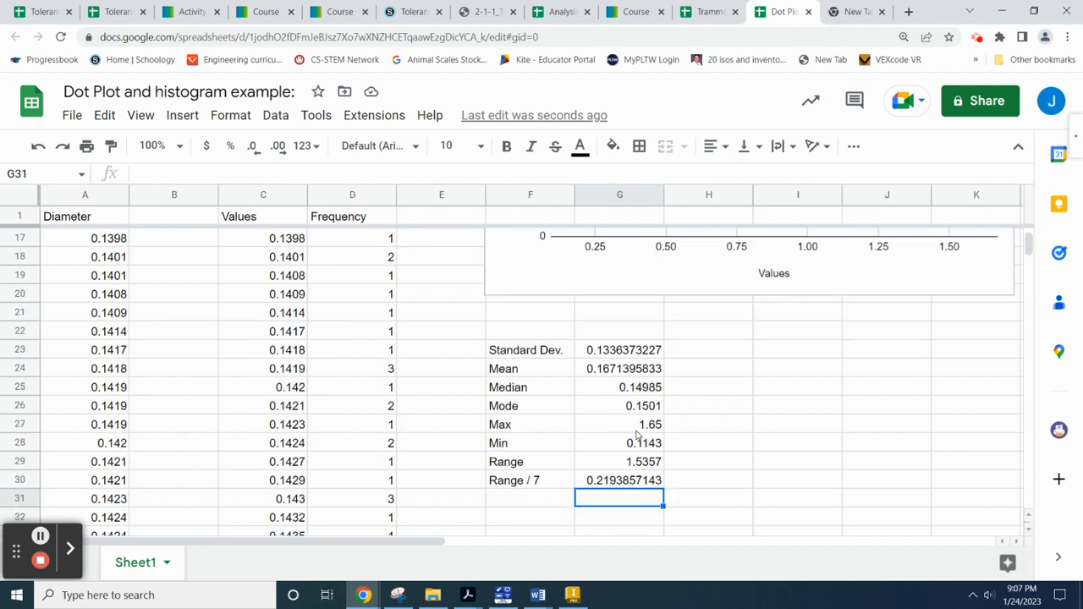
{"action": "scroll", "coordinate": [730, 373], "scroll_direction": "up", "scroll_amount": 2}
{"action": "scroll", "coordinate": [990, 398], "scroll_direction": "up", "scroll_amount": 4}
{"action": "scroll", "coordinate": [571, 406], "scroll_direction": "down", "scroll_amount": 4}
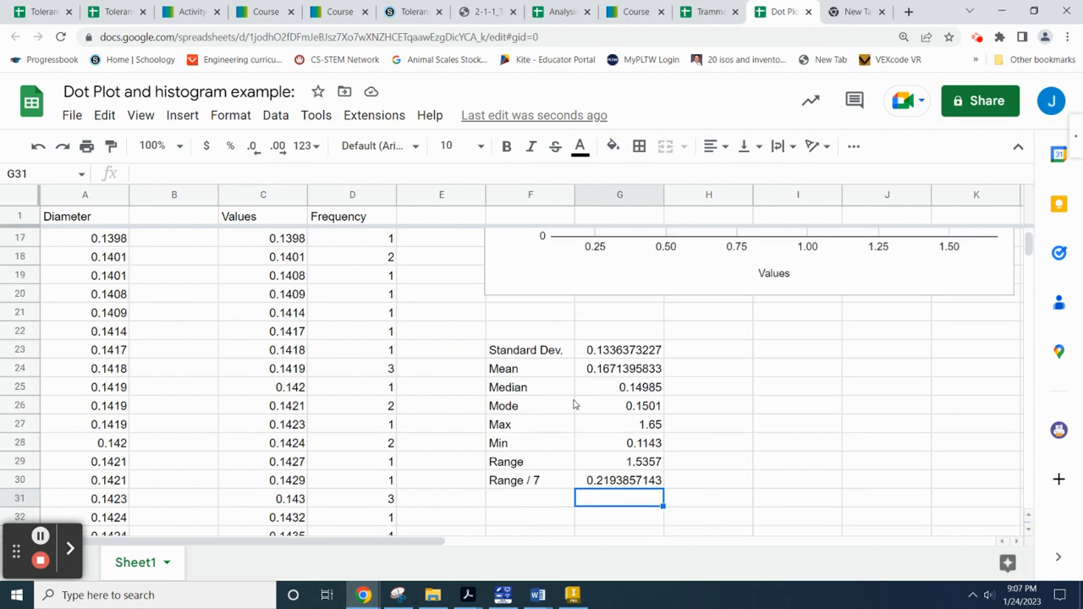
Insert a histogram chart of the diameters in column A.
{"action": "left_click", "coordinate": [84, 198]}
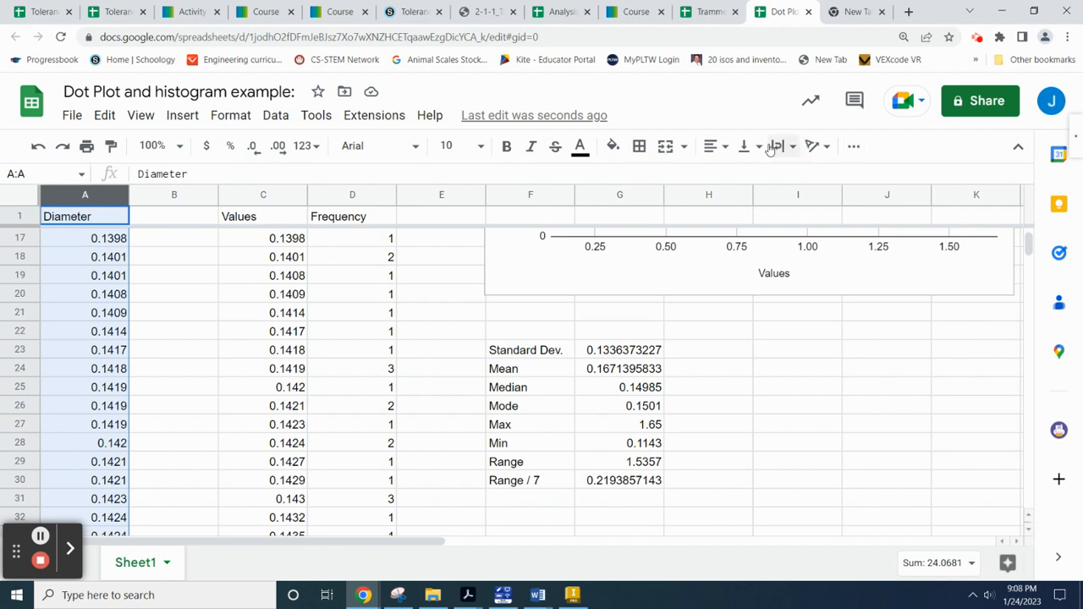
{"action": "left_click", "coordinate": [854, 147]}
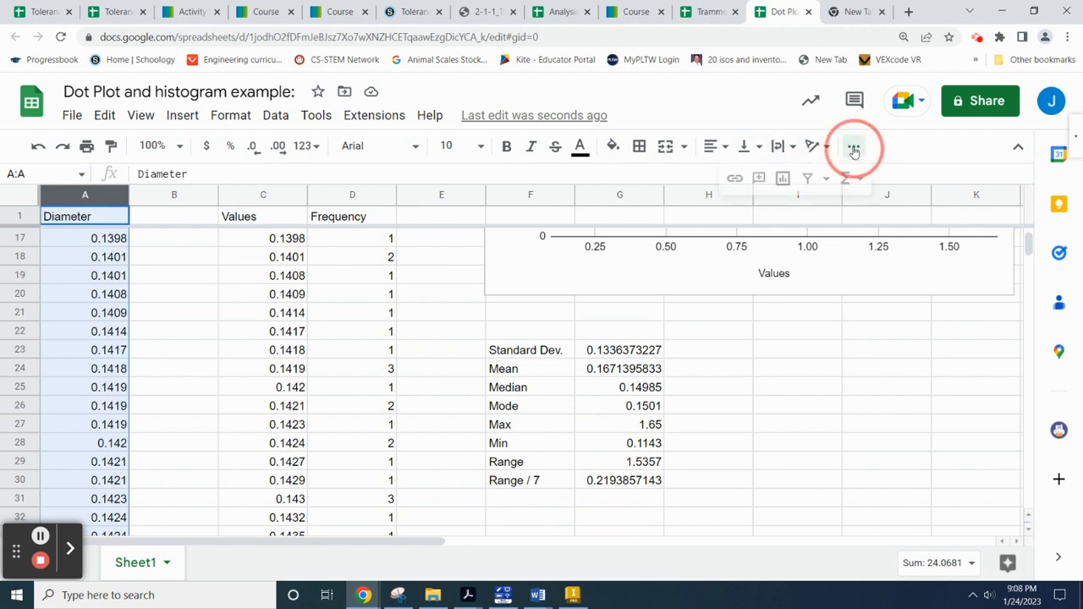
{"action": "left_click", "coordinate": [783, 180]}
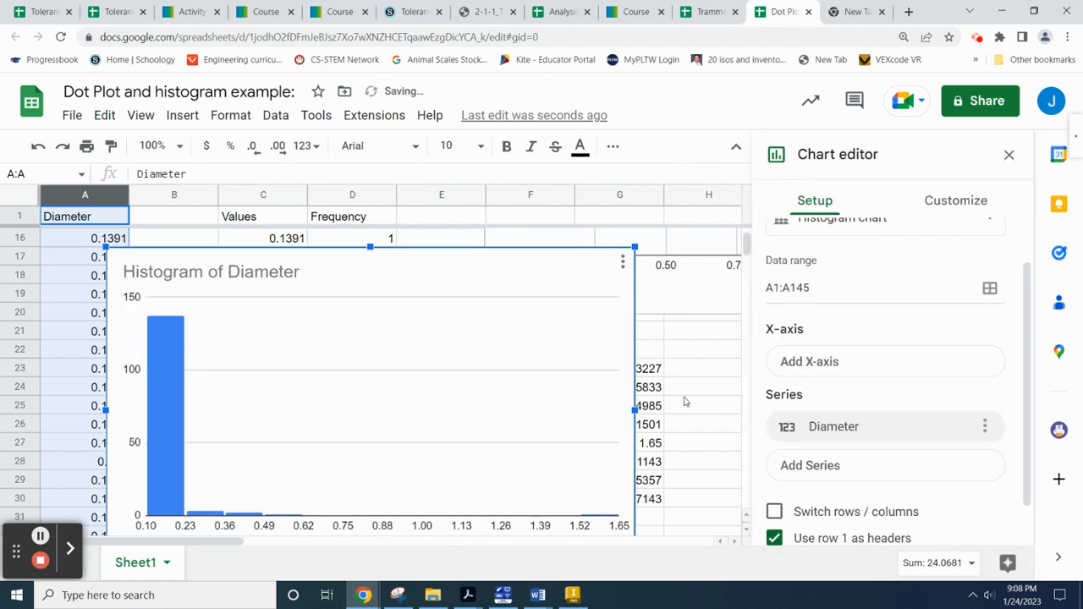
{"action": "scroll", "coordinate": [899, 310], "scroll_direction": "up", "scroll_amount": 1}
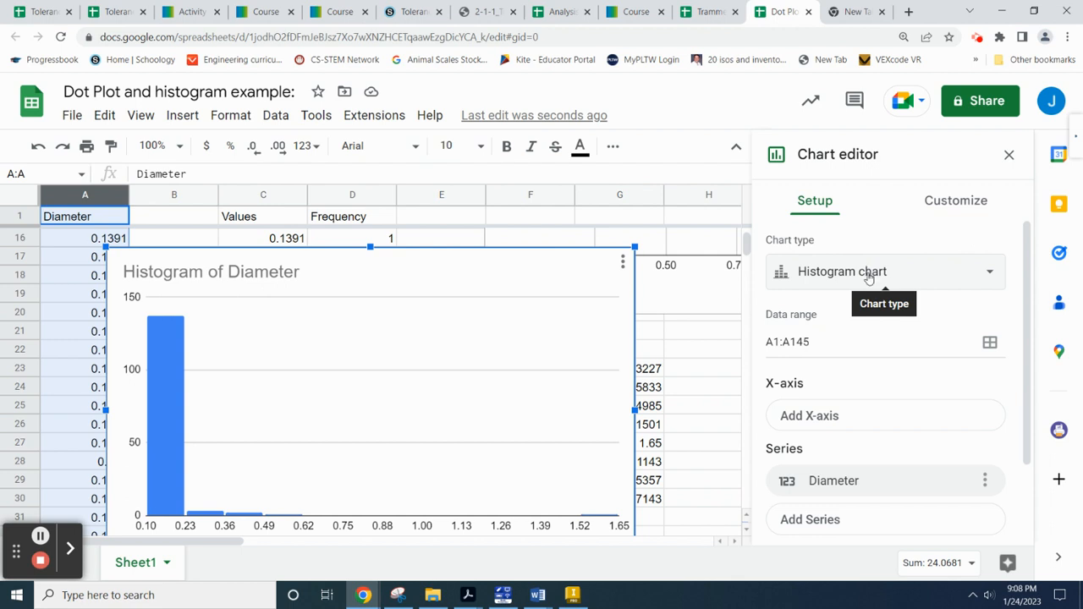
Move the histogram clear of the calculated statistics in column G and set its bucket size to 0.2194.
{"action": "left_click", "coordinate": [941, 204]}
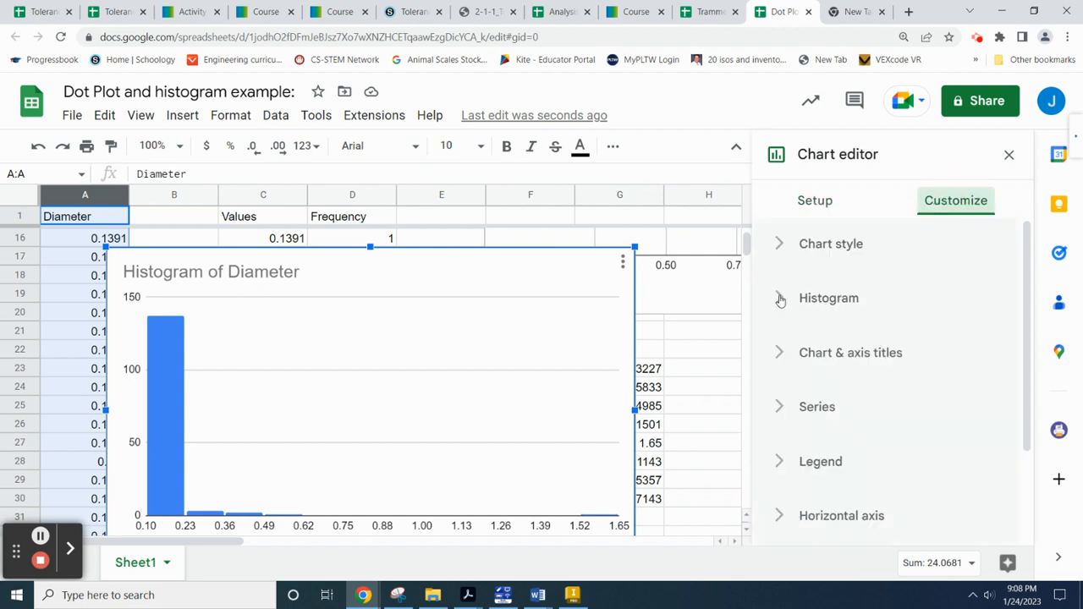
{"action": "left_click", "coordinate": [829, 299]}
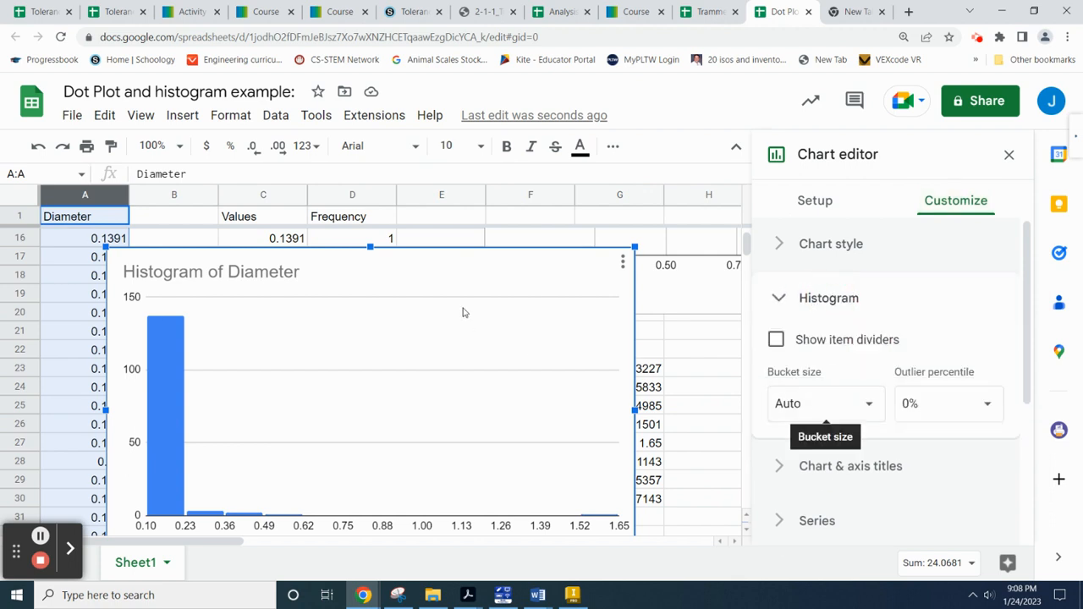
{"action": "left_click_drag", "start_coordinate": [468, 265], "coordinate": [398, 178]}
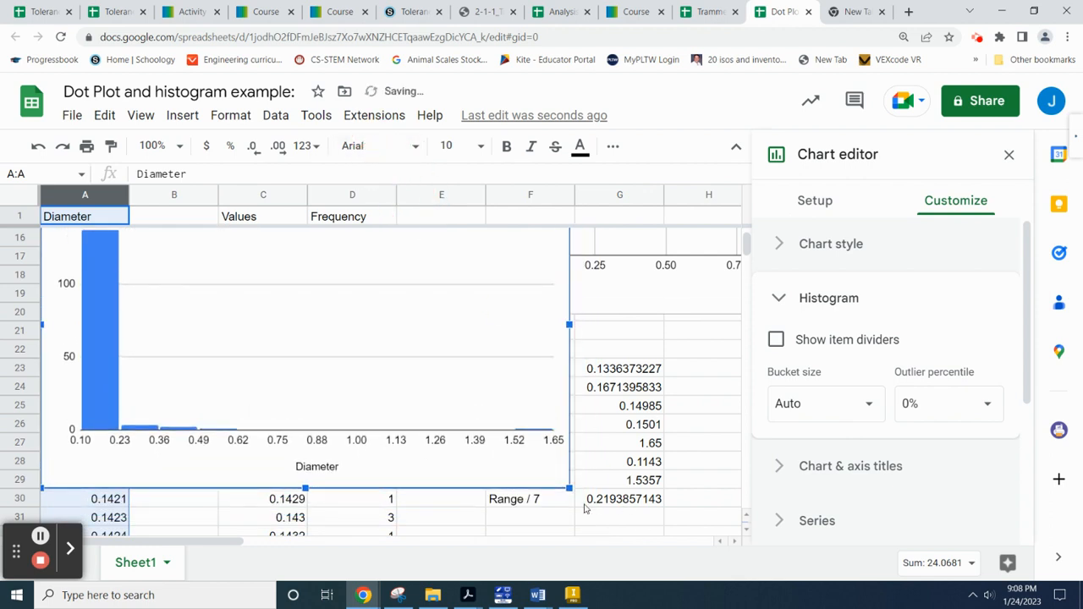
{"action": "left_click", "coordinate": [825, 403]}
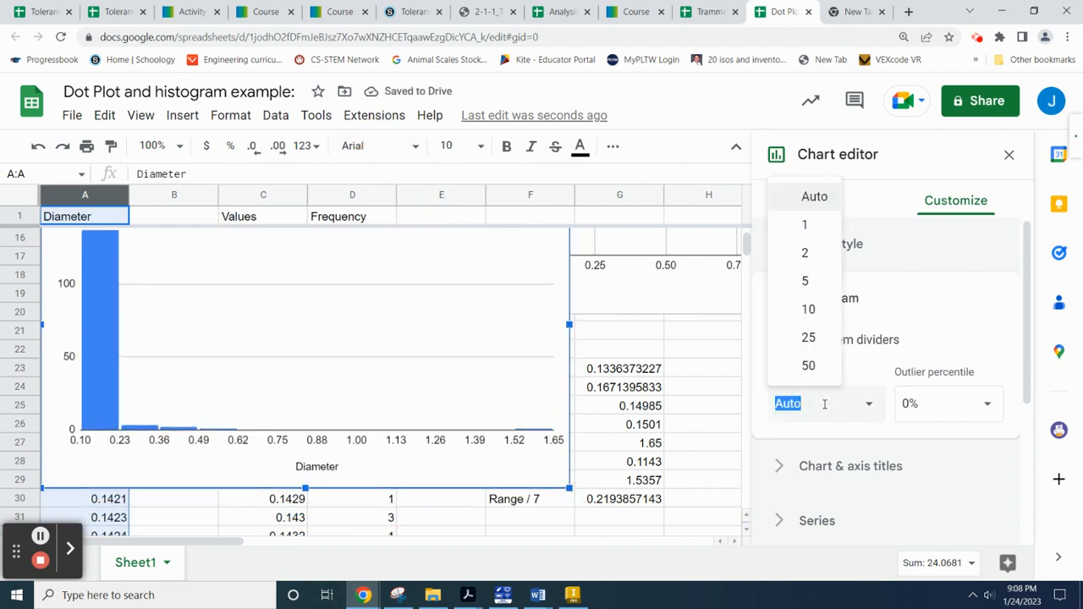
{"action": "key", "text": "BackSpace"}
{"action": "type", "text": ".2194"}
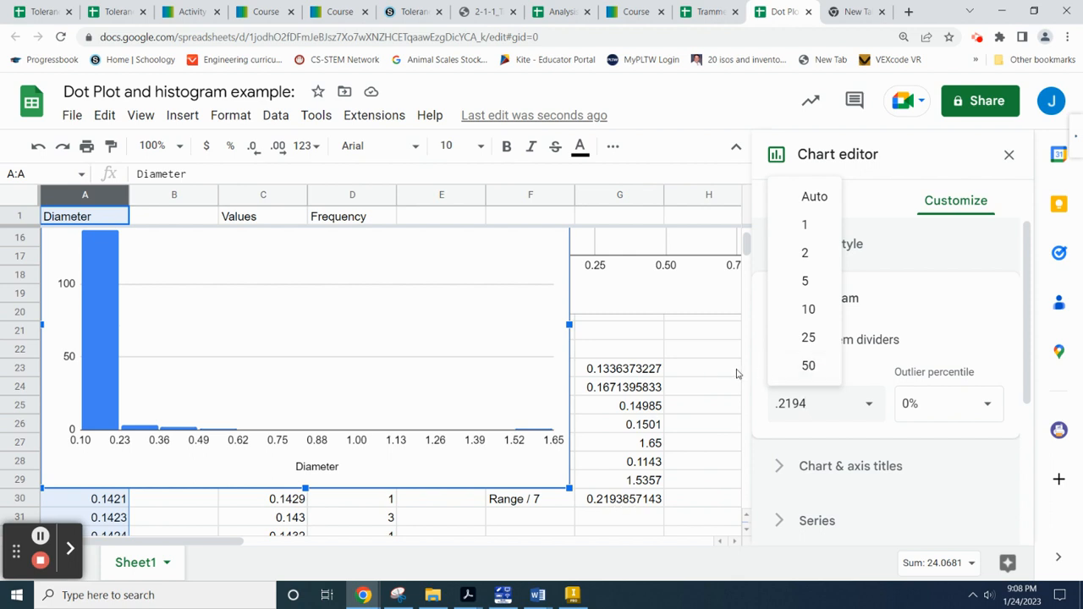
{"action": "key", "text": "Return"}
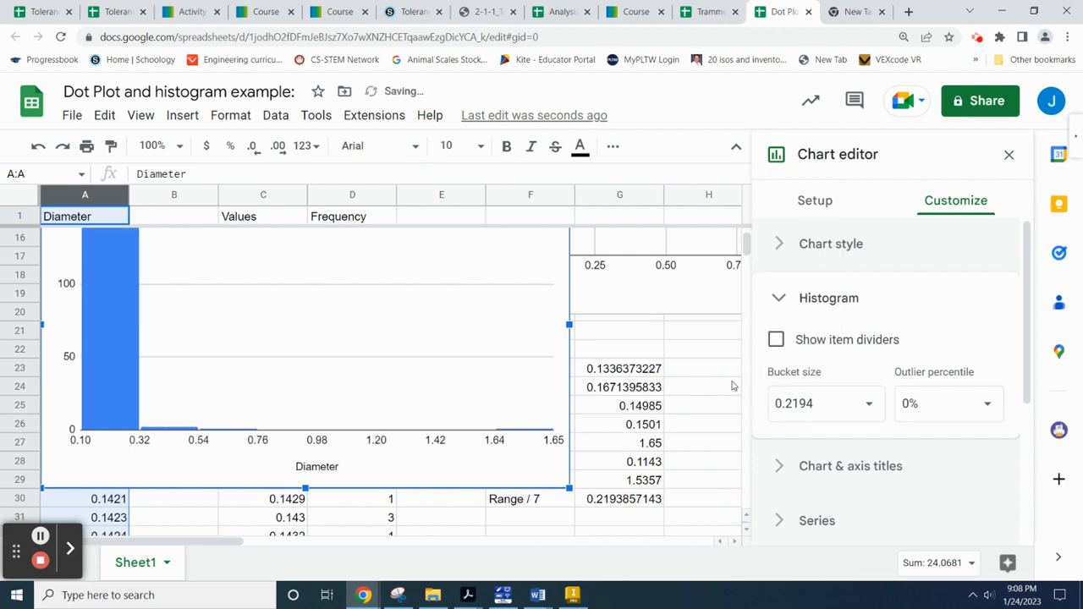
{"action": "left_click", "coordinate": [411, 266]}
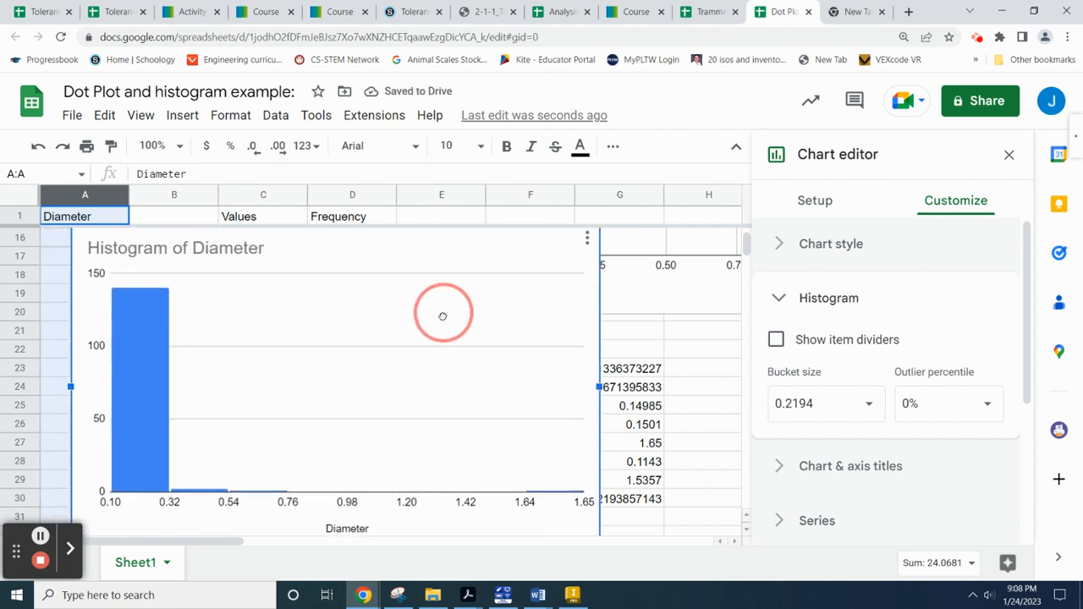
{"action": "left_click", "coordinate": [1008, 154]}
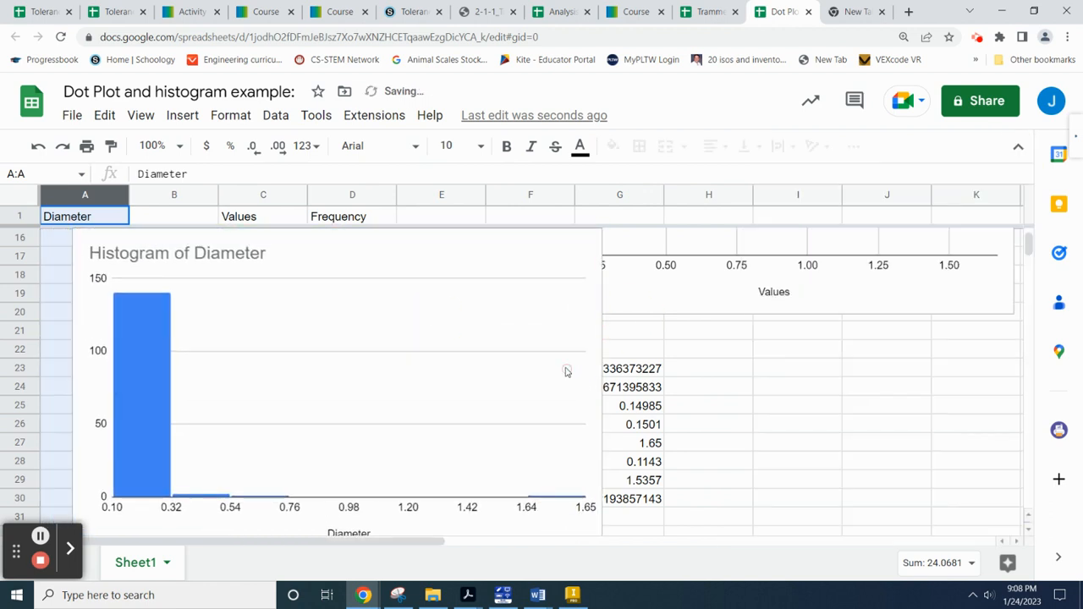
{"action": "double_click", "coordinate": [252, 256]}
{"action": "left_click", "coordinate": [269, 278]}
{"action": "left_click", "coordinate": [263, 277]}
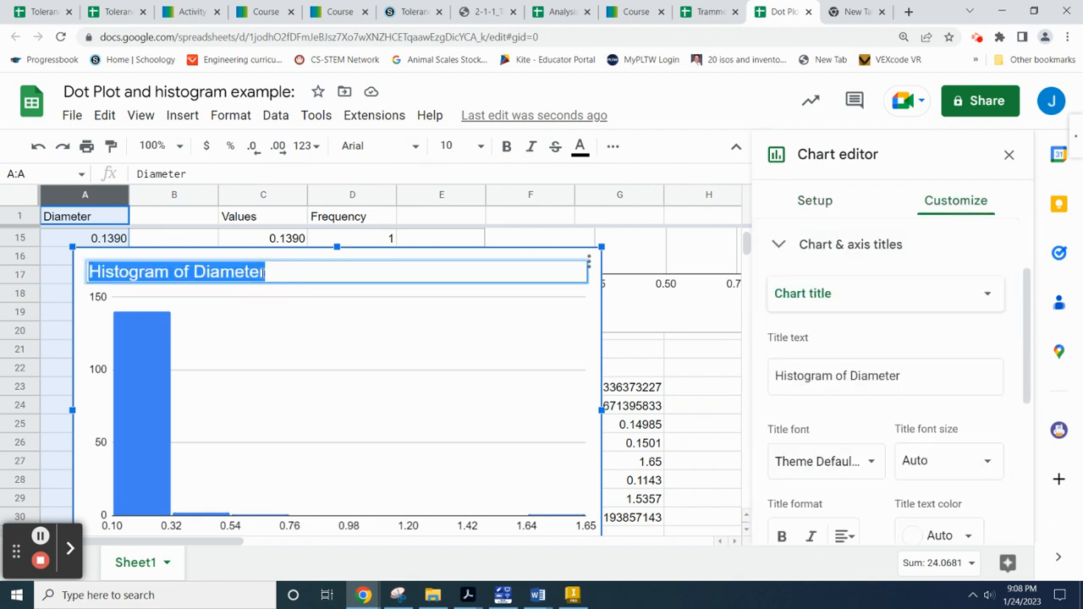
{"action": "left_click", "coordinate": [264, 270]}
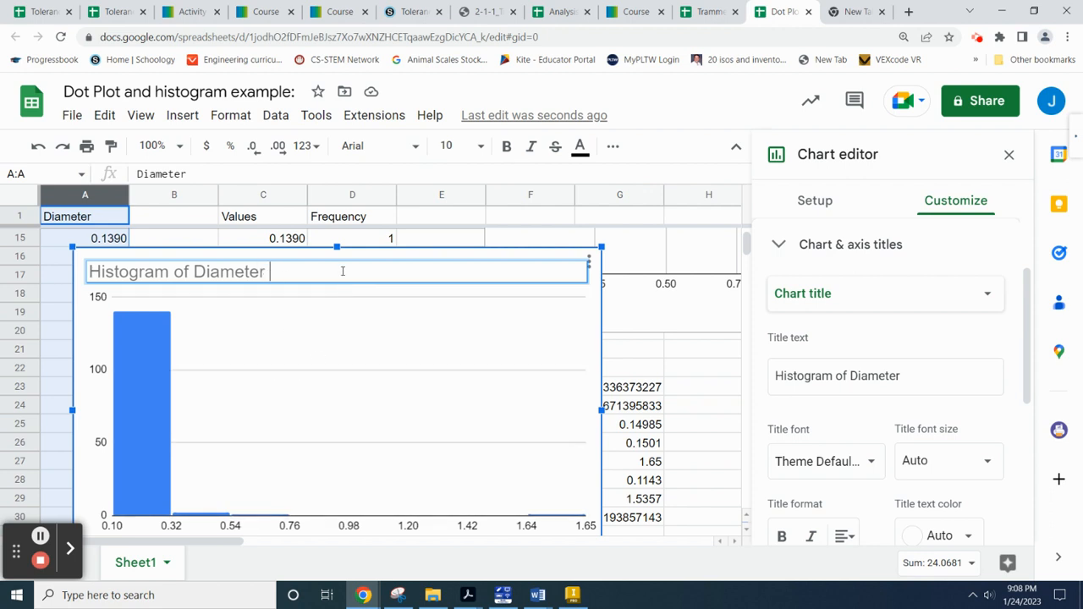
{"action": "key", "text": "Return"}
Close the chart editor and move the histogram beside the summary statistics, starting at about column H and row 23.
{"action": "left_click", "coordinate": [1009, 155]}
{"action": "scroll", "coordinate": [524, 297], "scroll_direction": "down", "scroll_amount": 3}
{"action": "scroll", "coordinate": [423, 322], "scroll_direction": "up", "scroll_amount": 4}
{"action": "left_click", "coordinate": [309, 341]}
{"action": "scroll", "coordinate": [568, 374], "scroll_direction": "down", "scroll_amount": 1}
{"action": "left_click_drag", "start_coordinate": [375, 271], "coordinate": [945, 396]}
{"action": "scroll", "coordinate": [914, 399], "scroll_direction": "down", "scroll_amount": 2}
{"action": "scroll", "coordinate": [896, 389], "scroll_direction": "down", "scroll_amount": 1}
{"action": "scroll", "coordinate": [846, 372], "scroll_direction": "up", "scroll_amount": 2}
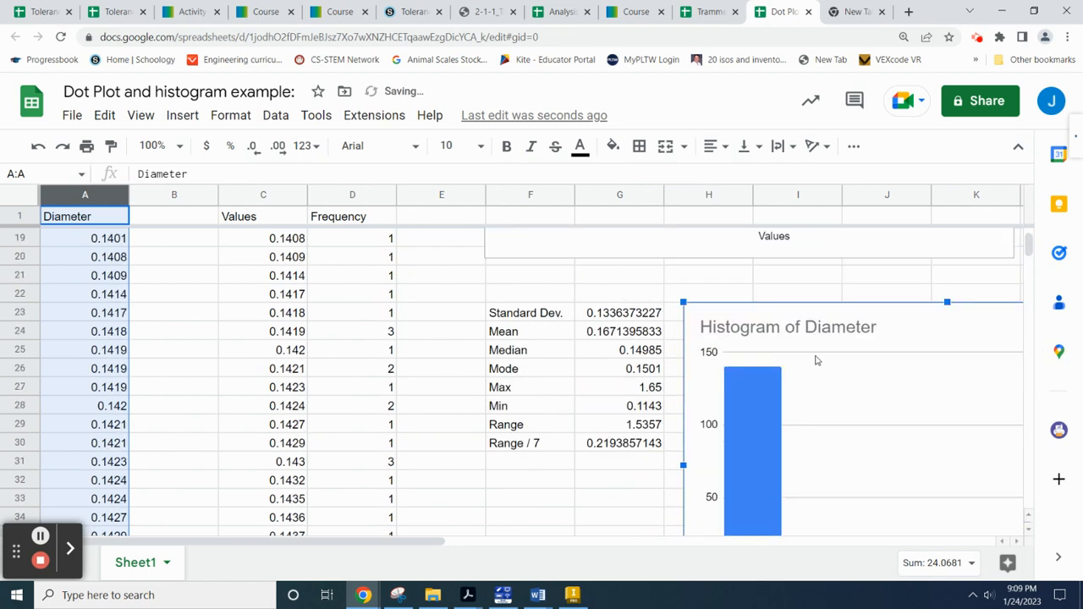
Zoom the page out and examine the dot plot, summary statistics and histogram together.
{"action": "key", "text": "ctrl+minus"}
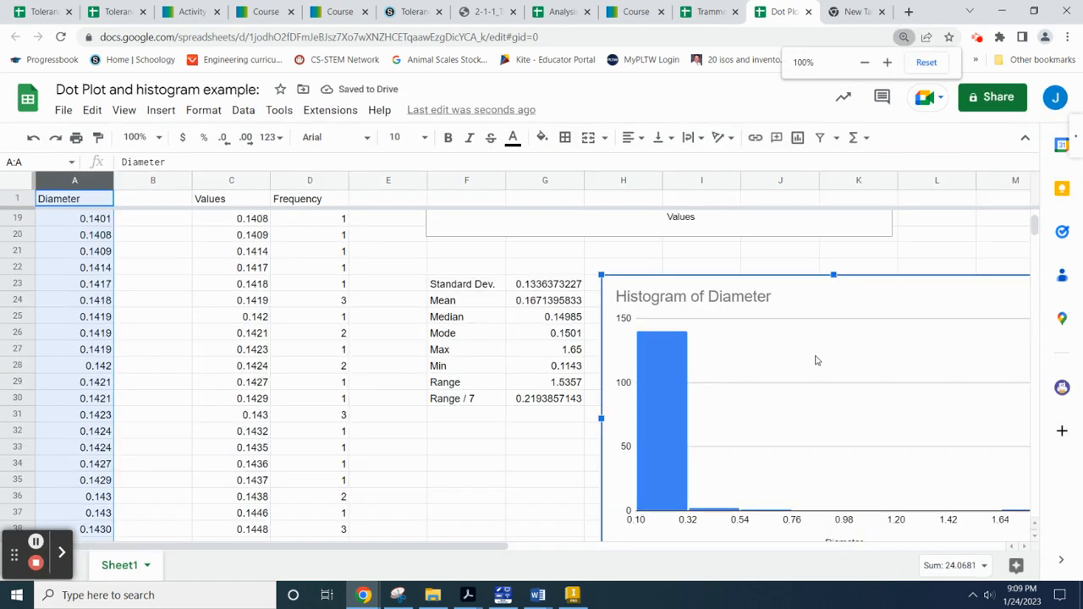
{"action": "key", "text": "ctrl+minus"}
{"action": "scroll", "coordinate": [810, 341], "scroll_direction": "up", "scroll_amount": 3}
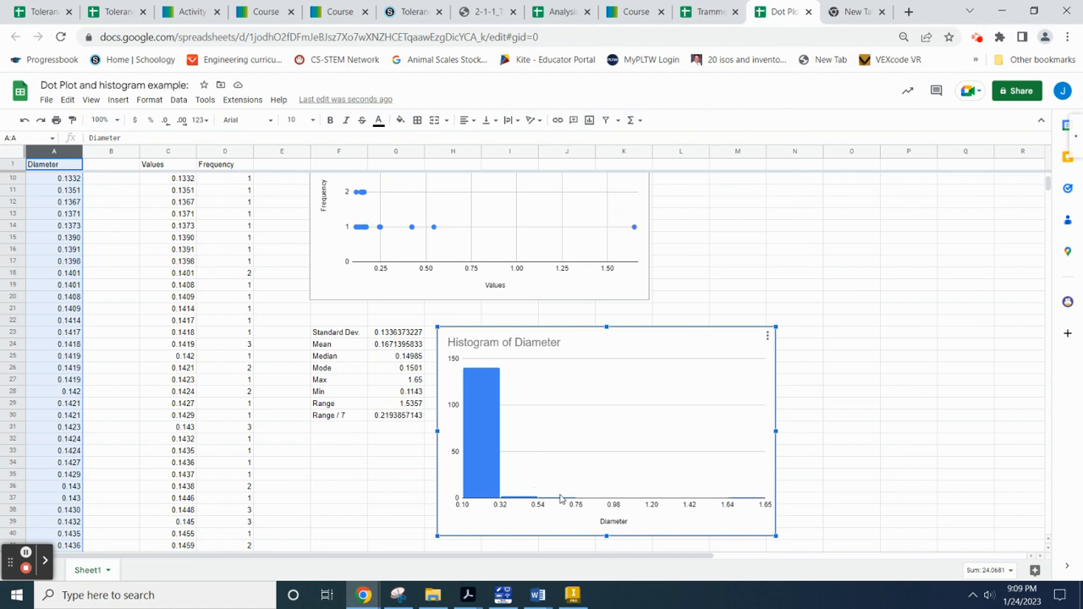
{"action": "scroll", "coordinate": [366, 241], "scroll_direction": "up", "scroll_amount": 2}
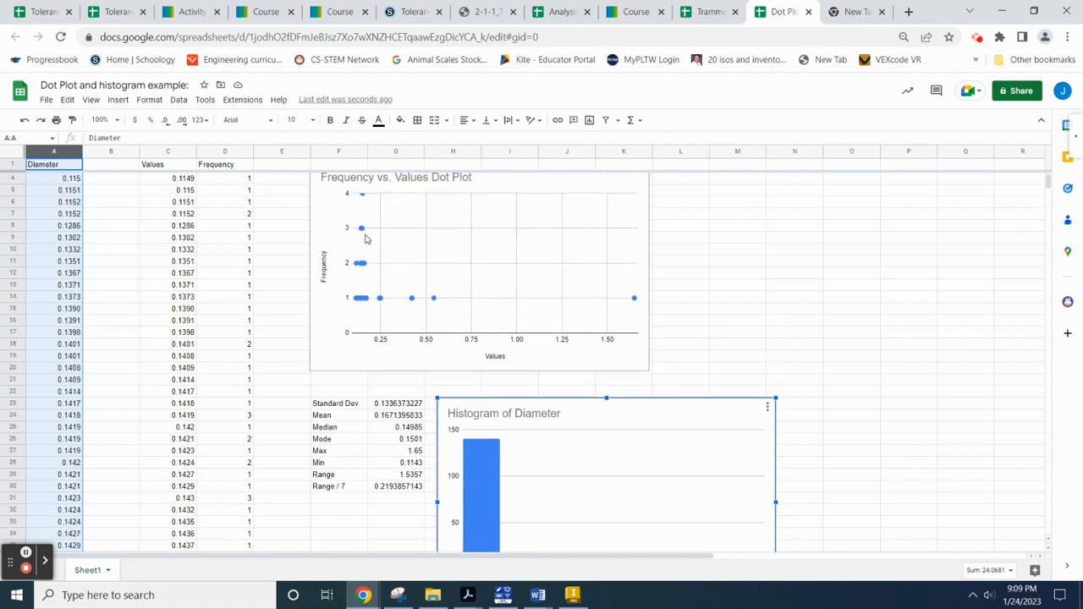
{"action": "scroll", "coordinate": [574, 396], "scroll_direction": "down", "scroll_amount": 1}
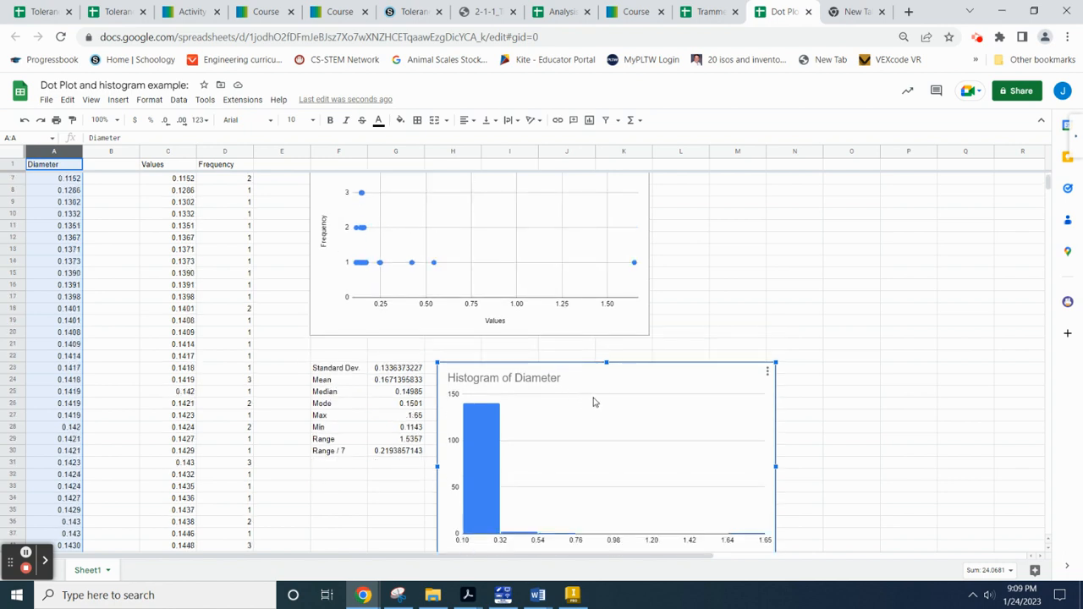